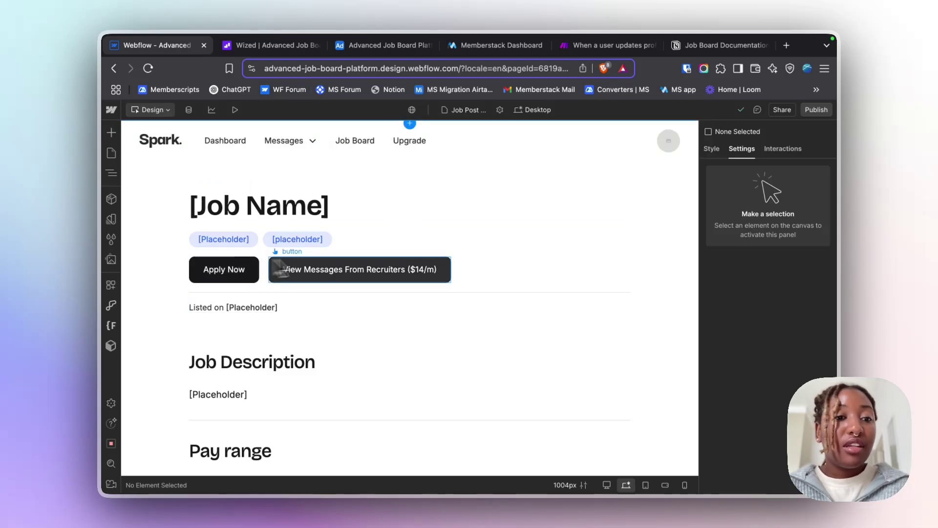
# Inspect the custom attributes of the View Messages From Recruiters button, including its data-ms-price:update attribute.
pyautogui.scroll(-2, 350, 272)
pyautogui.scroll(2, 350, 270)
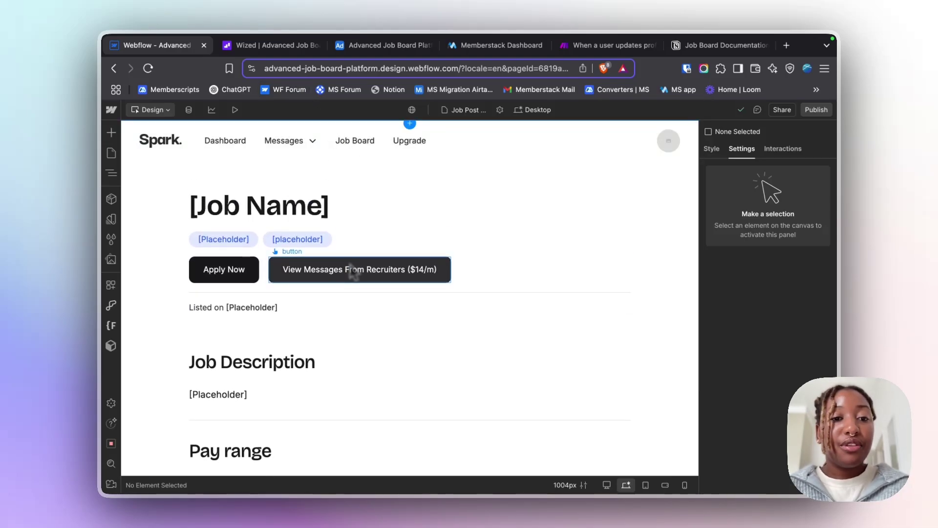
pyautogui.click(346, 272)
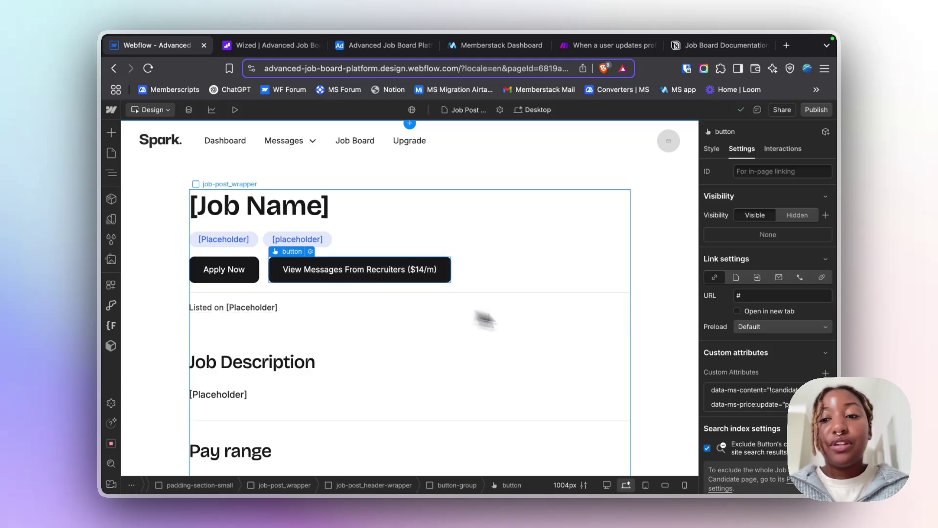
pyautogui.scroll(-3, 738, 327)
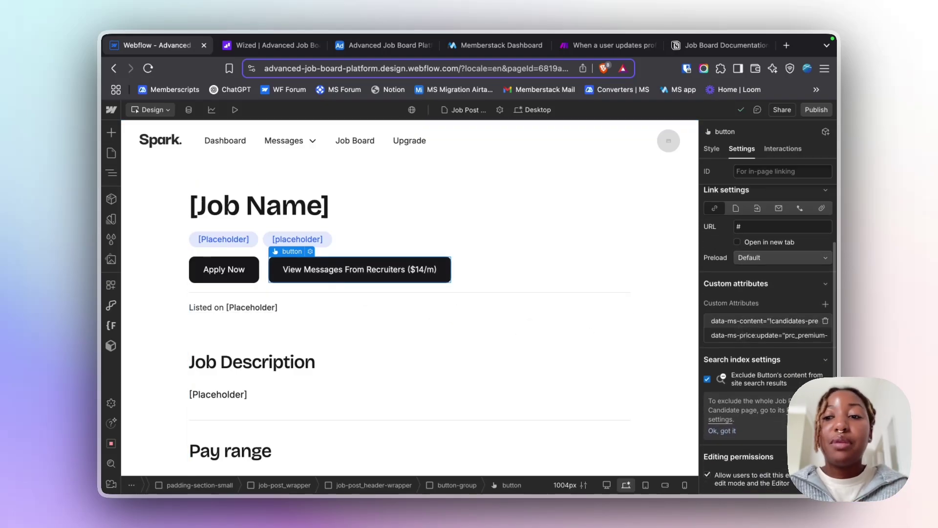
pyautogui.click(740, 336)
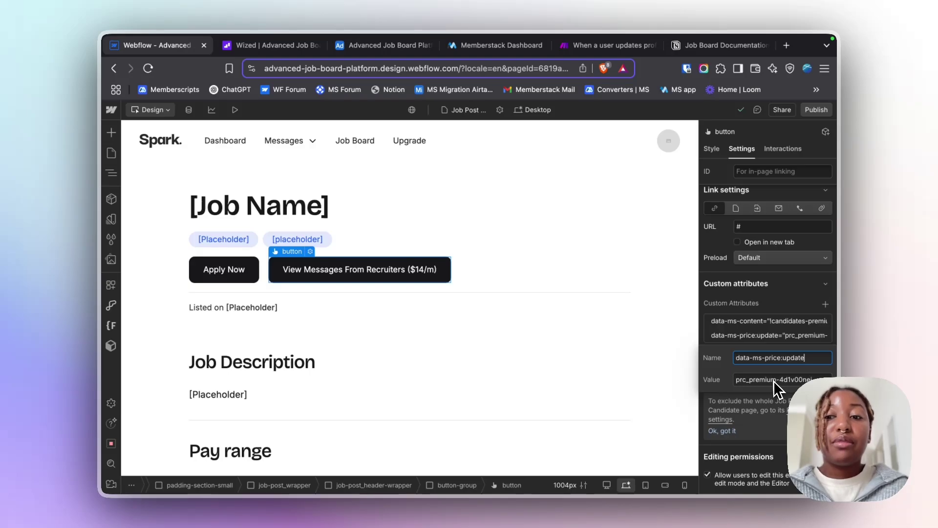
pyautogui.click(780, 300)
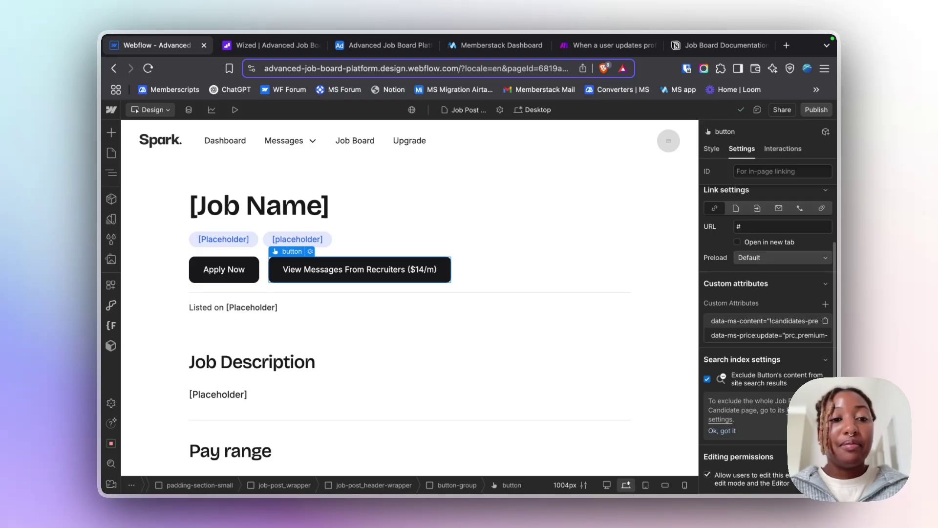
# Select the Apply Now button and preview the page to look through the application form it opens.
pyautogui.click(205, 271)
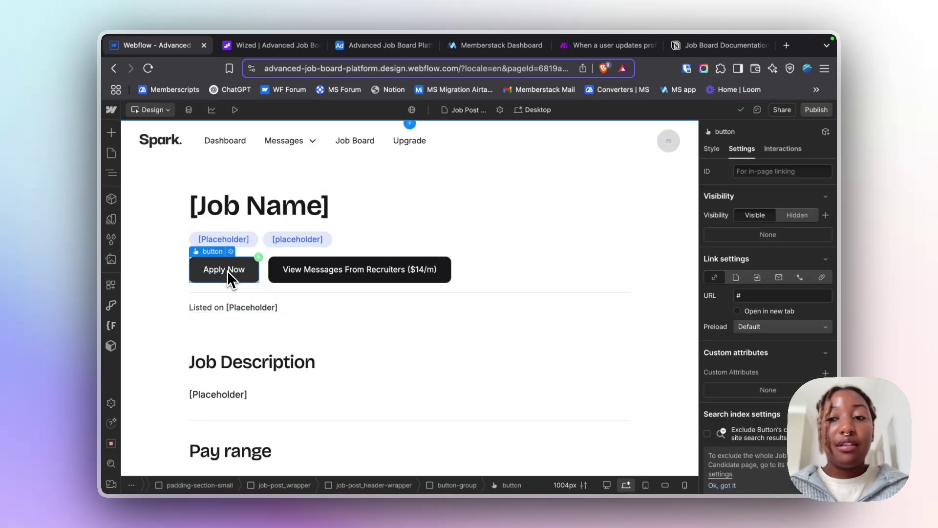
pyautogui.click(230, 110)
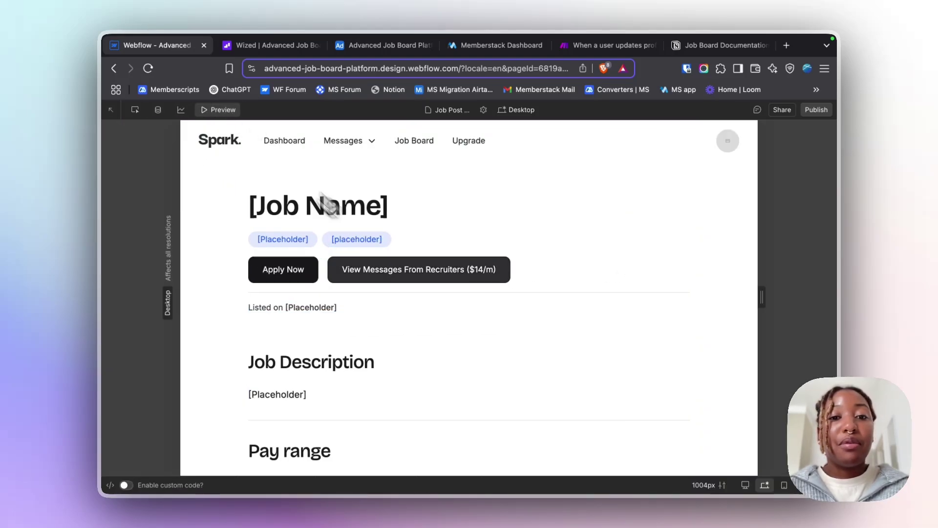
pyautogui.click(284, 276)
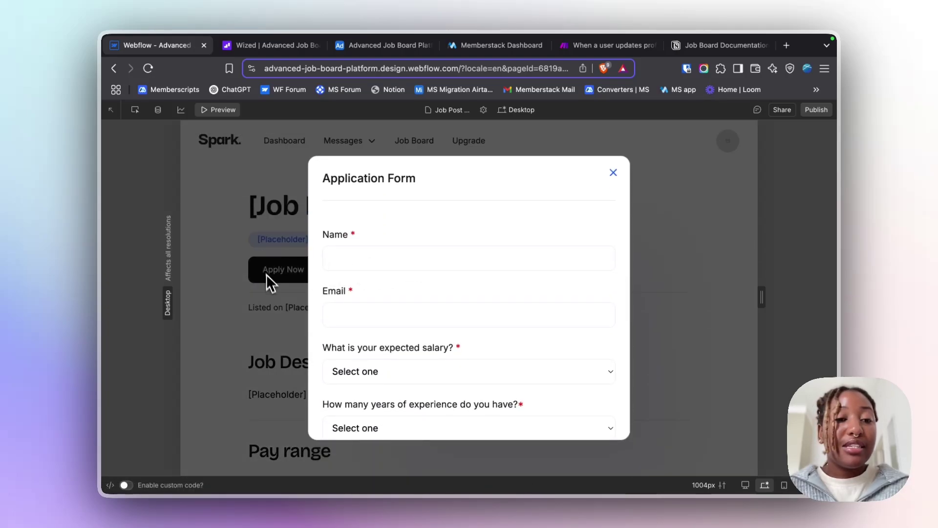
pyautogui.scroll(-5, 419, 227)
pyautogui.scroll(5, 420, 227)
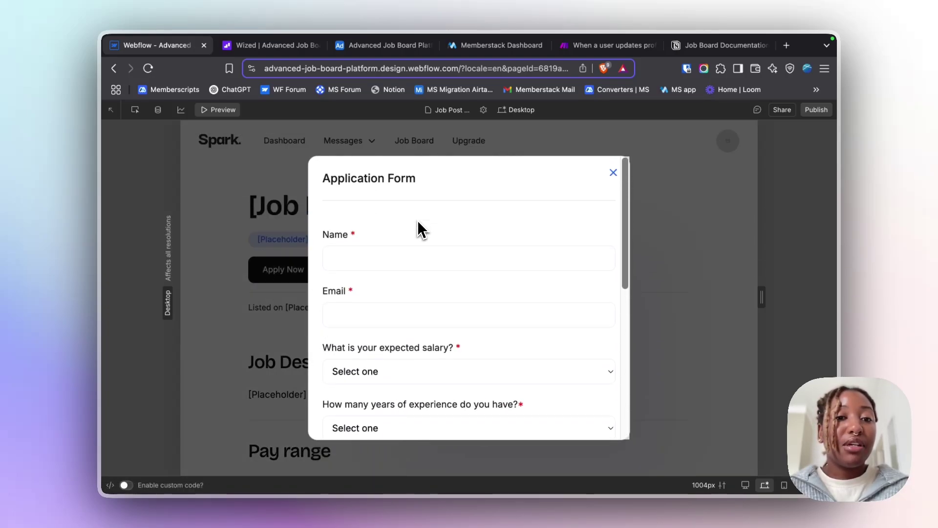
pyautogui.scroll(-5, 420, 228)
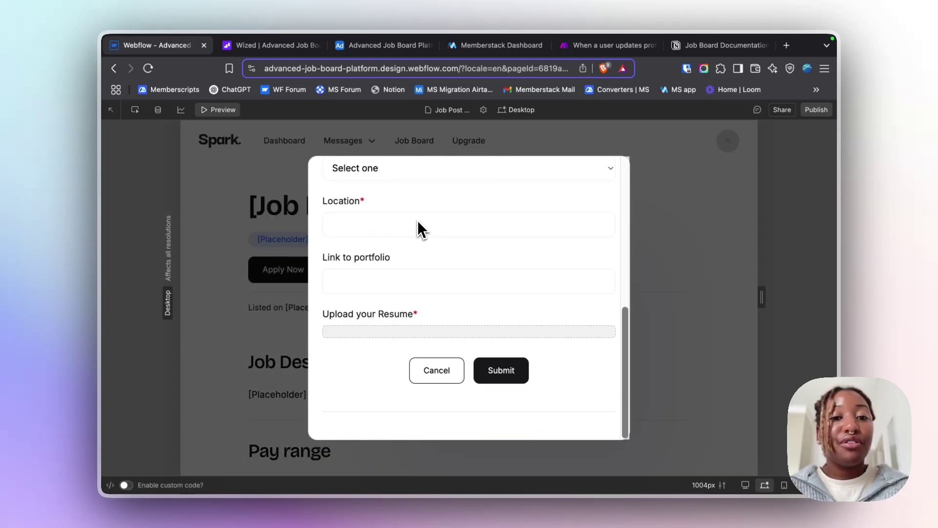
pyautogui.click(225, 112)
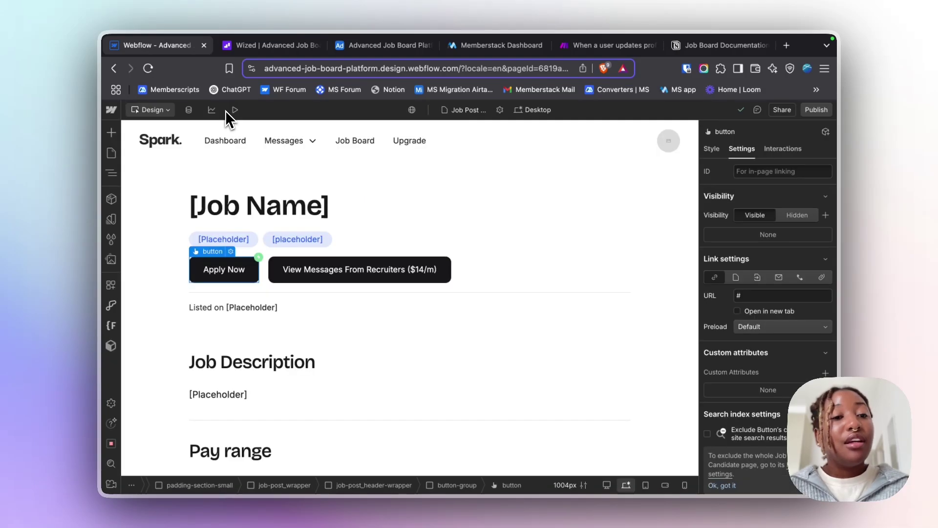
# Review the custom code before the body end tag in the Job Post Candidate page settings.
pyautogui.click(111, 153)
pyautogui.click(246, 250)
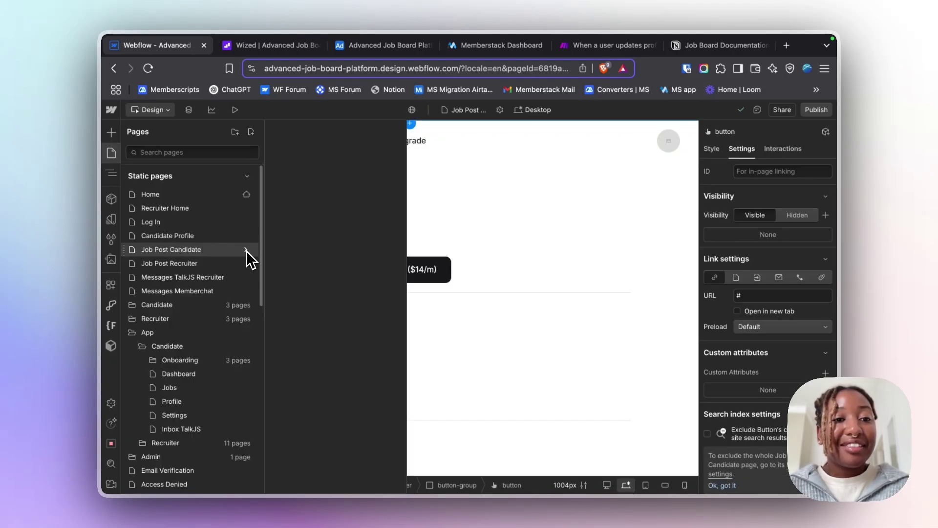
pyautogui.scroll(-10, 351, 252)
pyautogui.scroll(-15, 348, 244)
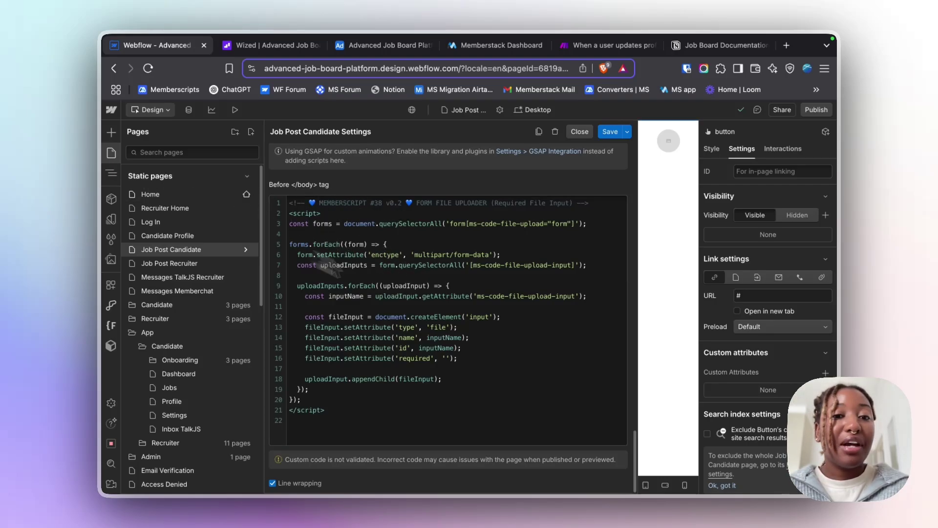
pyautogui.click(111, 154)
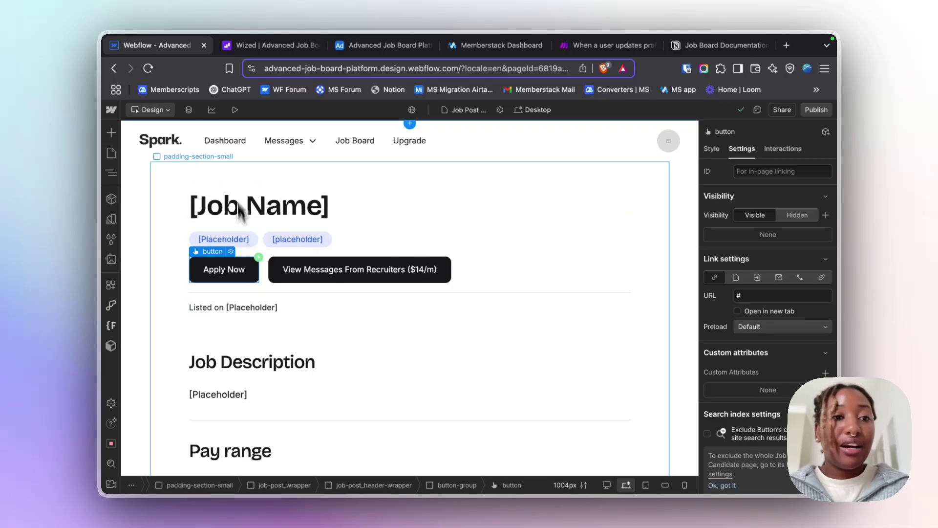
# Preview the application form again as far as its resume upload field, cancel it and return to design mode.
pyautogui.click(235, 110)
pyautogui.click(308, 274)
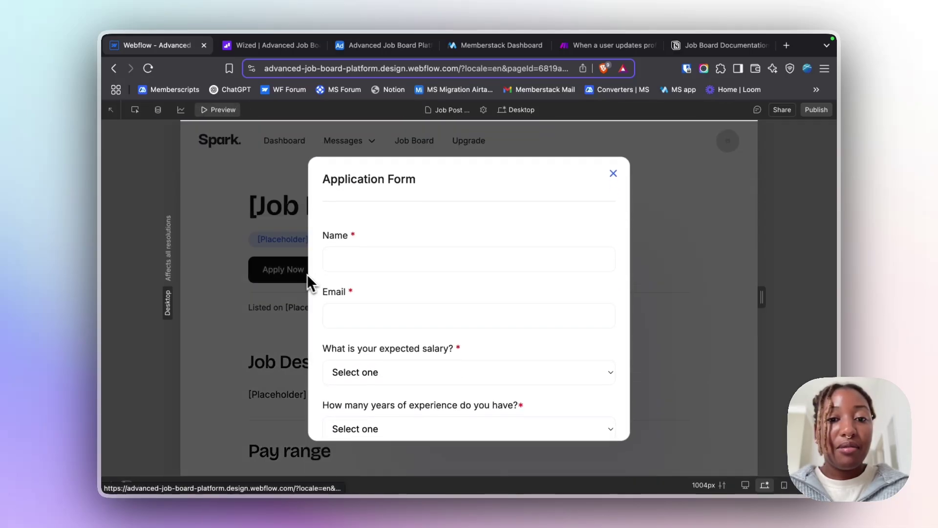
pyautogui.scroll(-5, 547, 318)
pyautogui.scroll(-3, 547, 312)
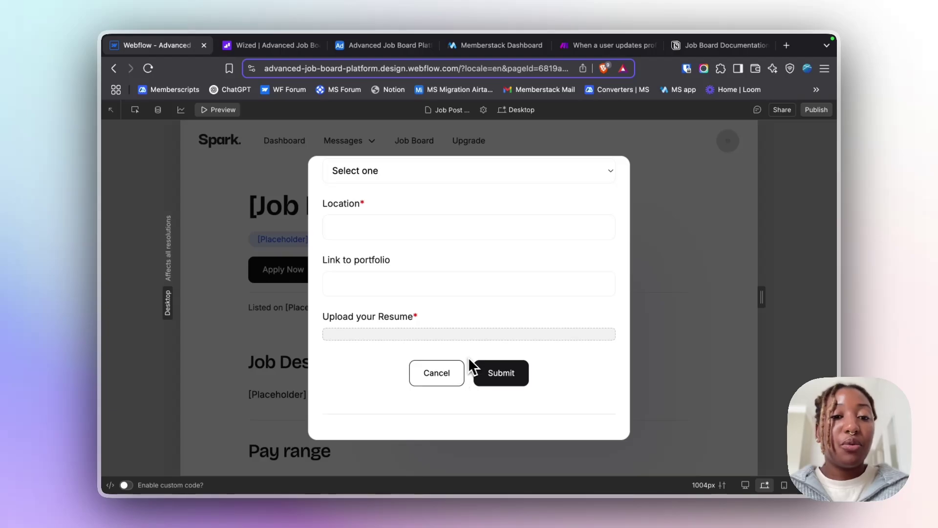
pyautogui.click(437, 373)
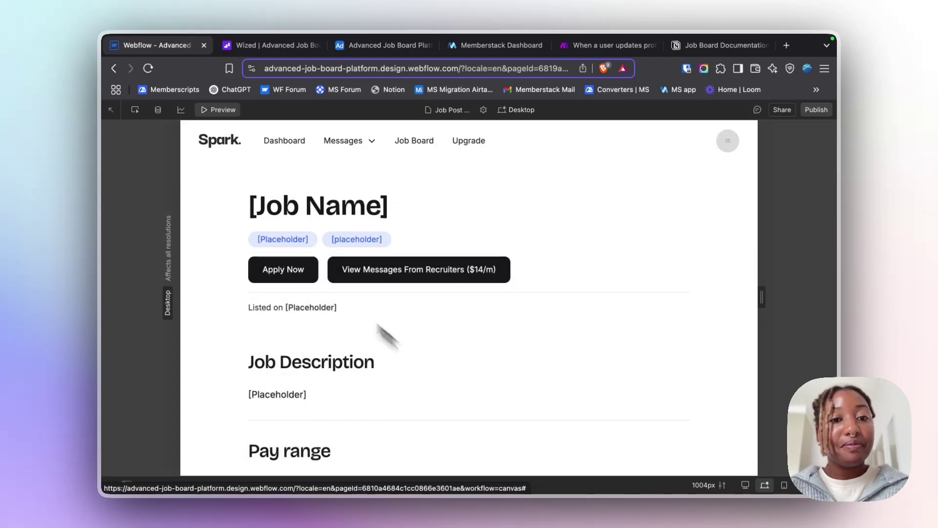
pyautogui.click(219, 113)
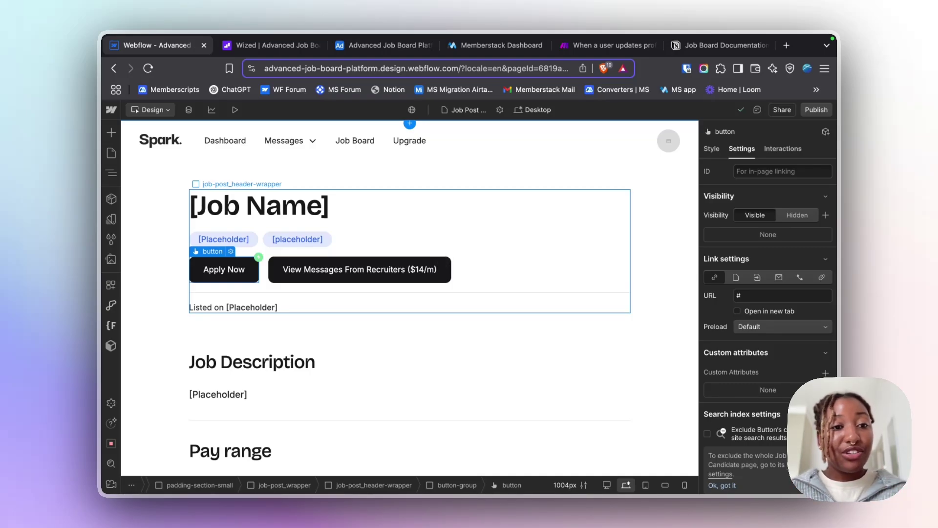
# Check the wized attributes of the job name heading, the two tag placeholders and the listing date placeholder.
pyautogui.click(333, 201)
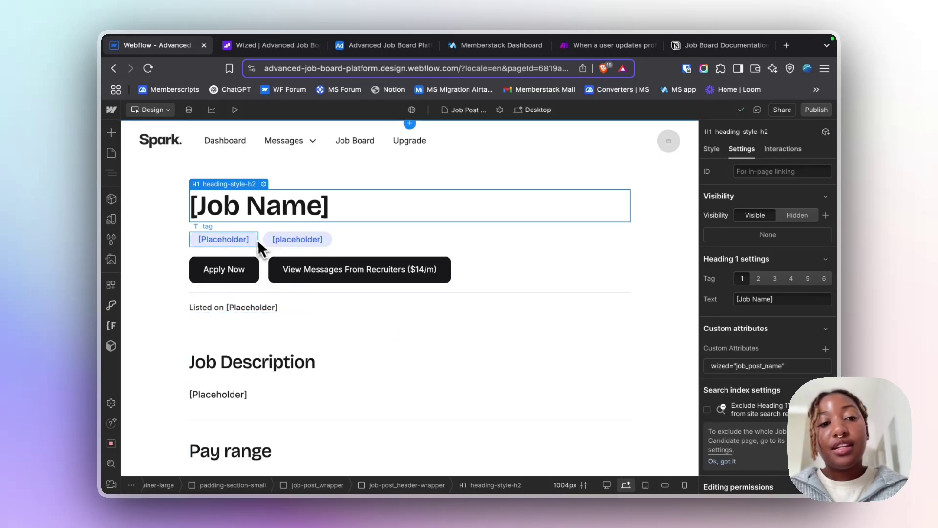
pyautogui.click(240, 240)
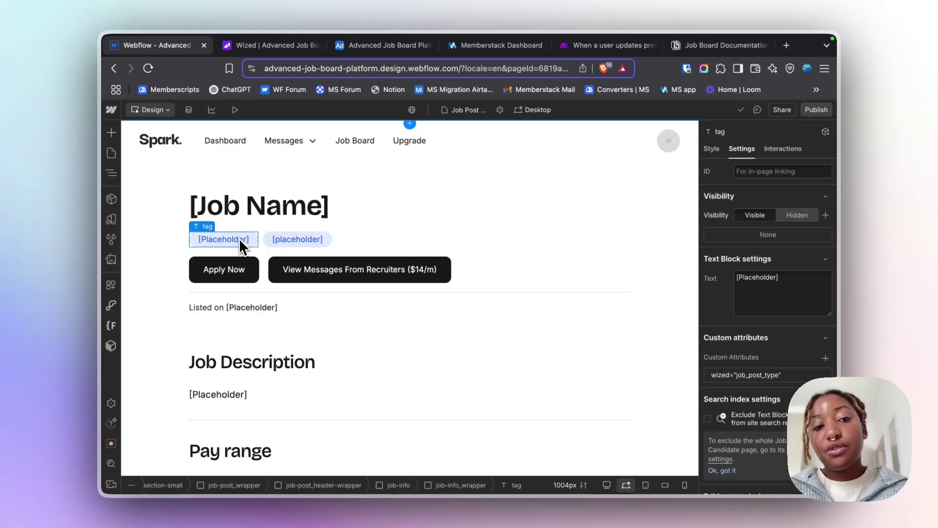
pyautogui.click(284, 246)
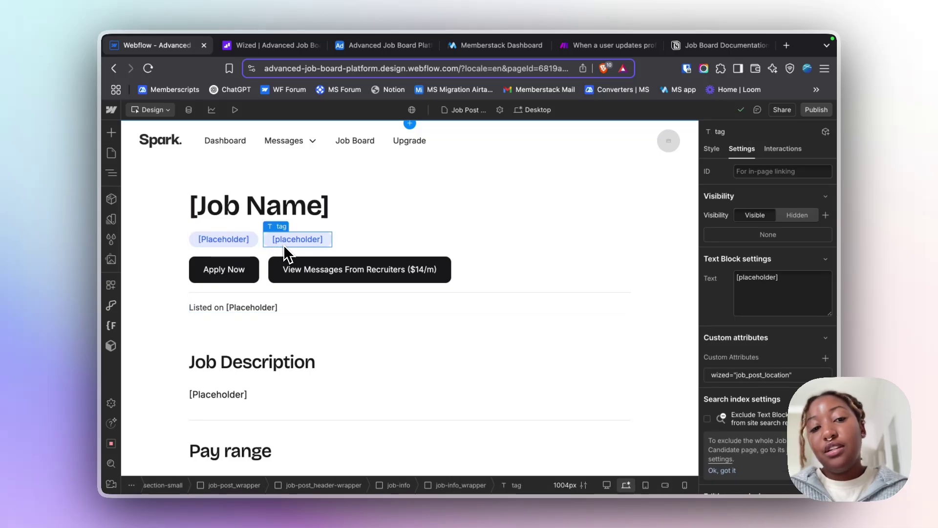
pyautogui.click(257, 309)
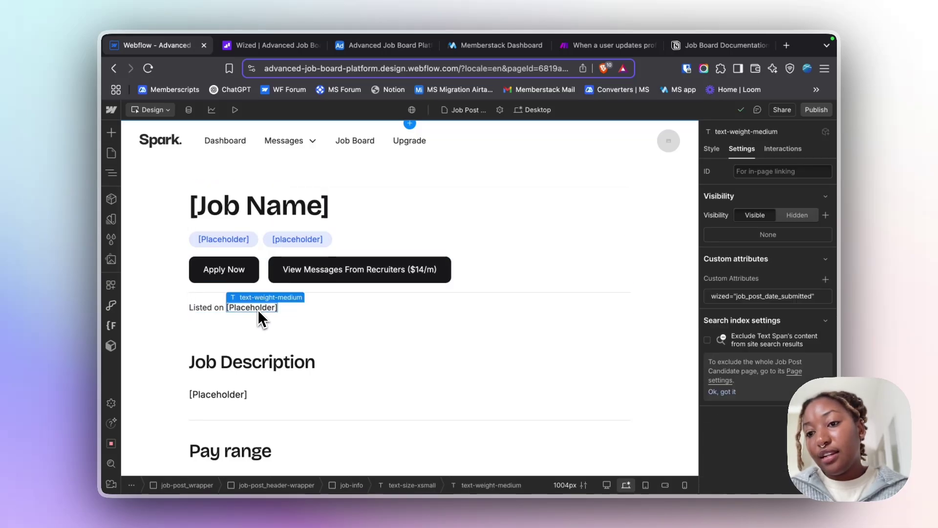
# Check the wized attributes of the placeholders under Job Description and Pay range.
pyautogui.scroll(-2, 267, 342)
pyautogui.click(230, 359)
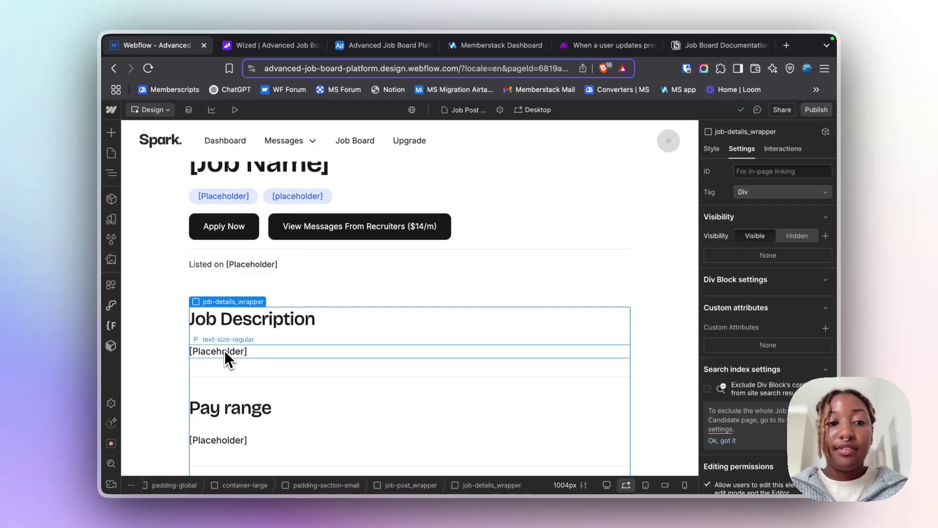
pyautogui.click(224, 350)
pyautogui.scroll(-1, 400, 358)
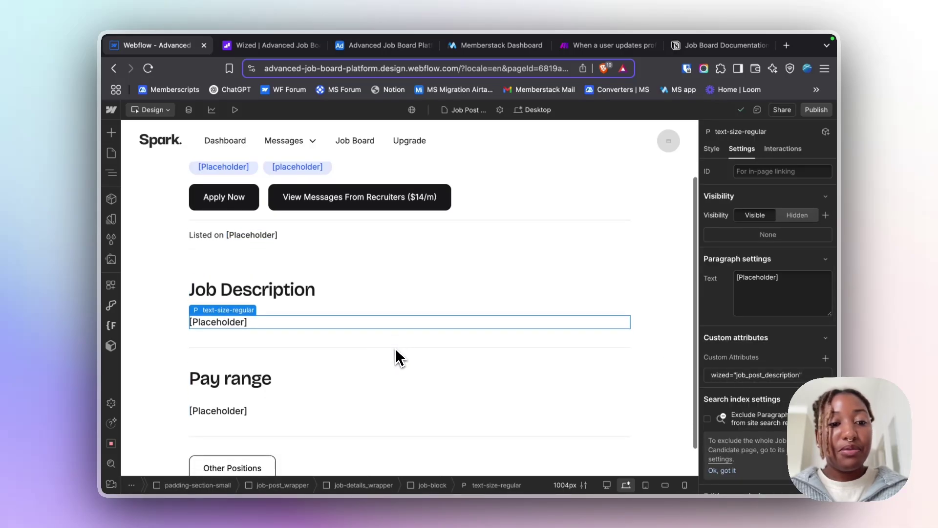
pyautogui.click(240, 412)
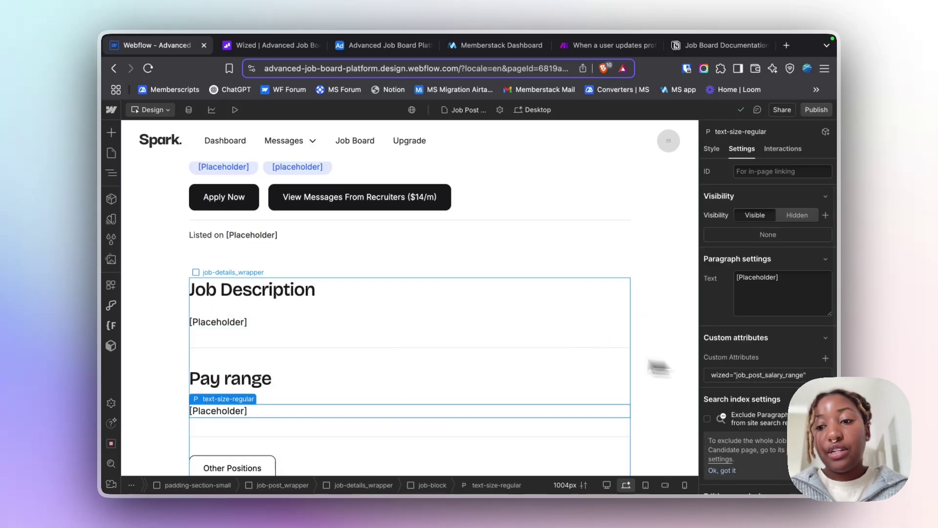
# Check the link settings of the Other Positions button below the pay range section.
pyautogui.scroll(-1, 391, 391)
pyautogui.click(267, 435)
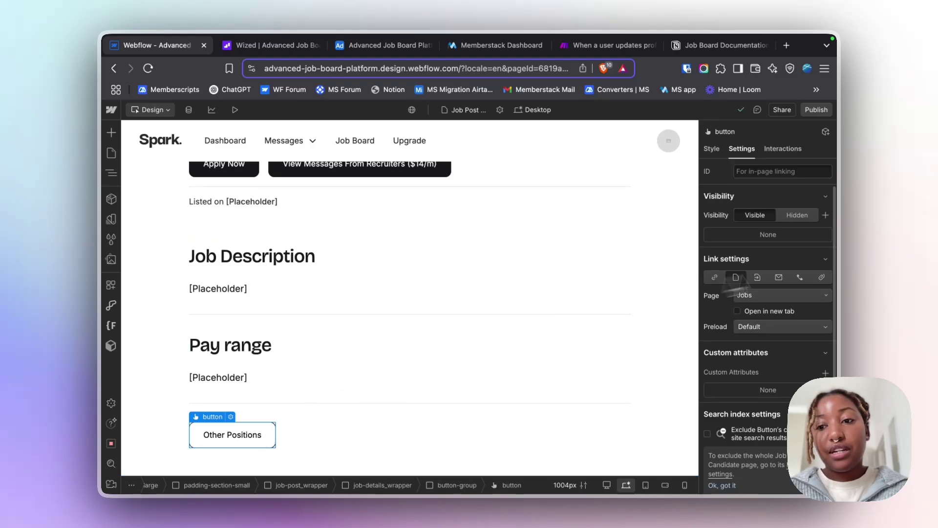
pyautogui.scroll(3, 360, 240)
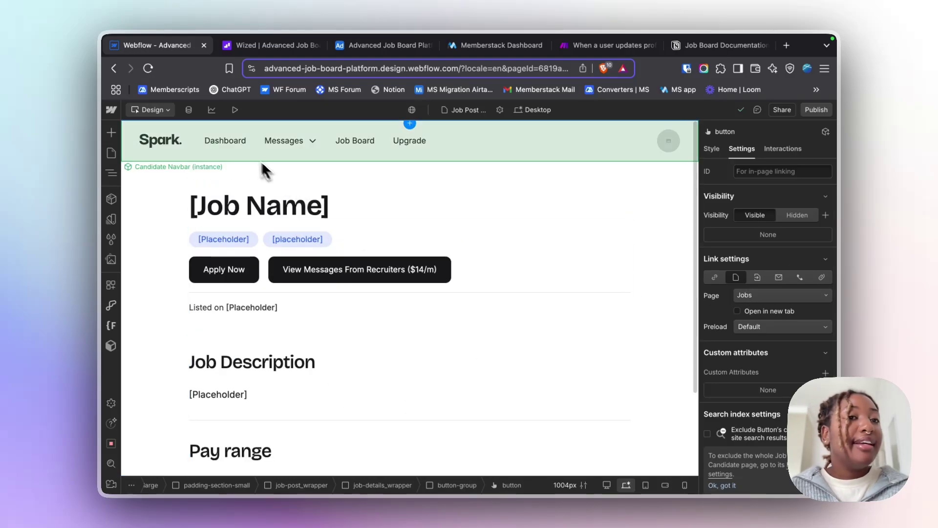
# Switch to Wized, go to the candidate dashboard and open the UI Designer job post from the available jobs.
pyautogui.click(240, 46)
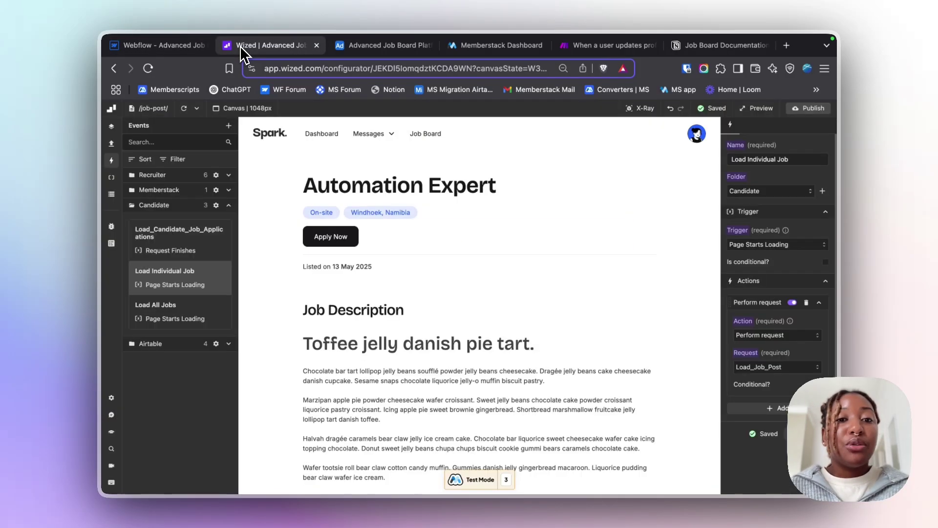
pyautogui.click(308, 133)
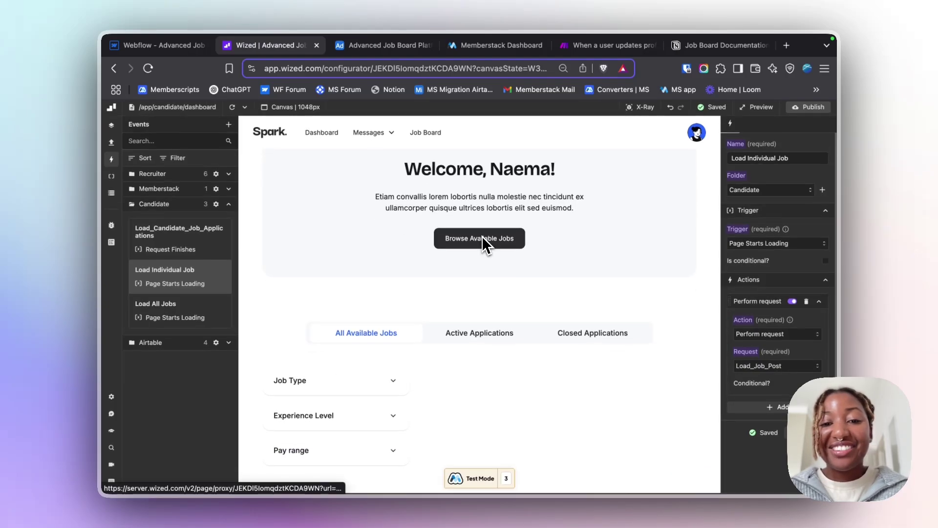
pyautogui.scroll(-2, 482, 236)
pyautogui.scroll(-5, 482, 236)
pyautogui.scroll(3, 482, 236)
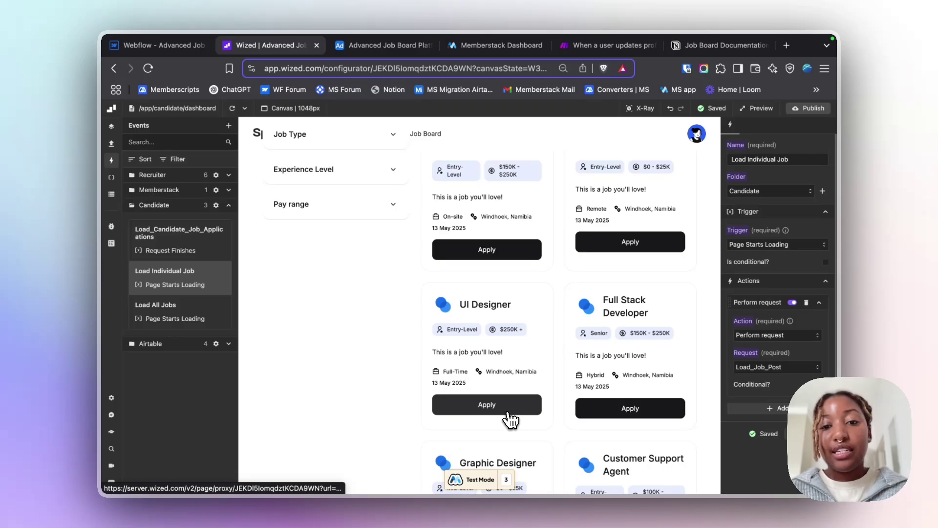
pyautogui.click(509, 412)
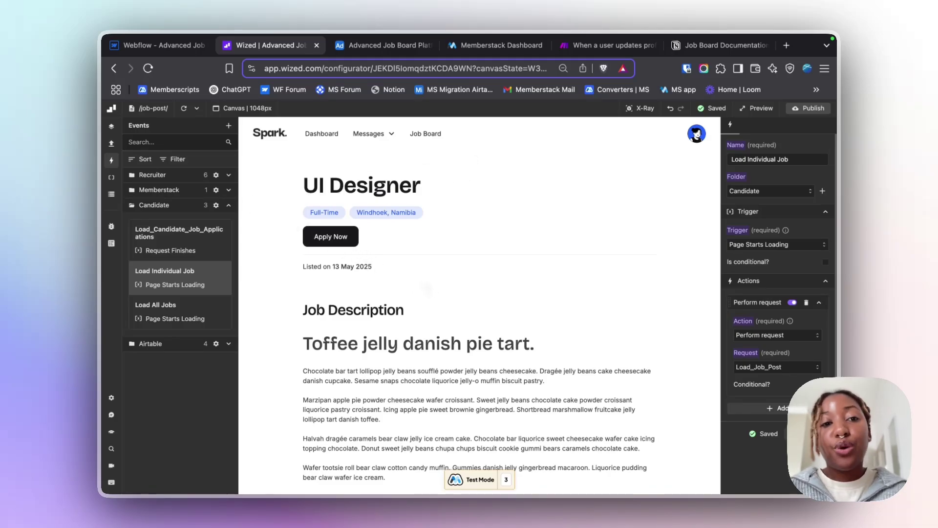
# Open the candidate request Load_Job_Post and show its Record ID function in the Function Editor.
pyautogui.click(112, 143)
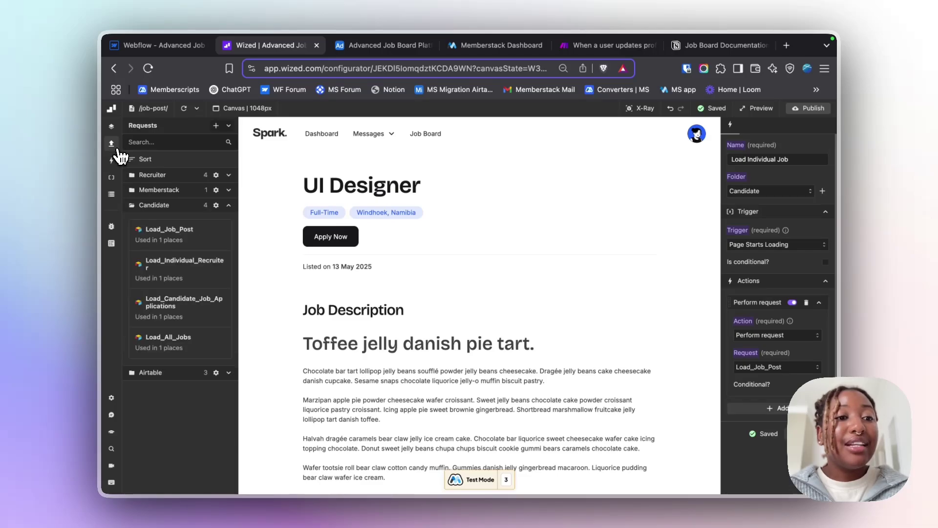
pyautogui.click(223, 245)
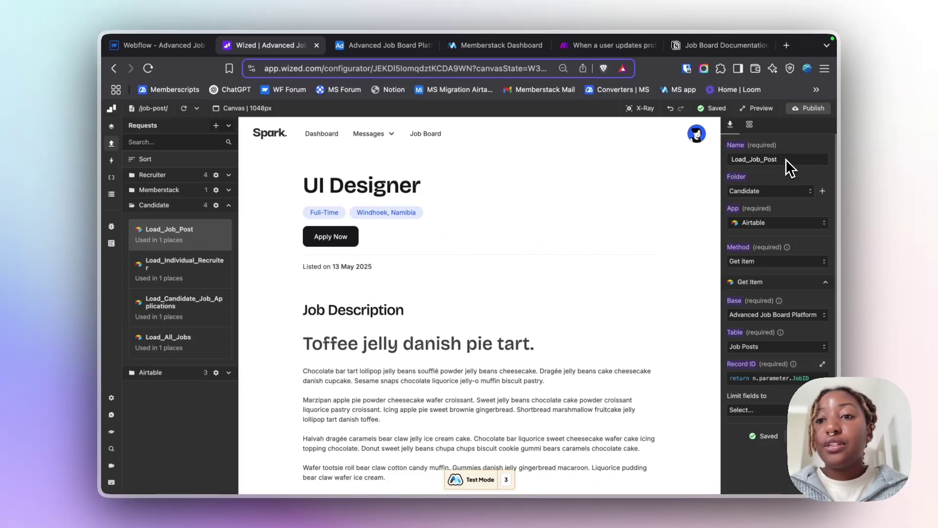
pyautogui.scroll(-1, 759, 342)
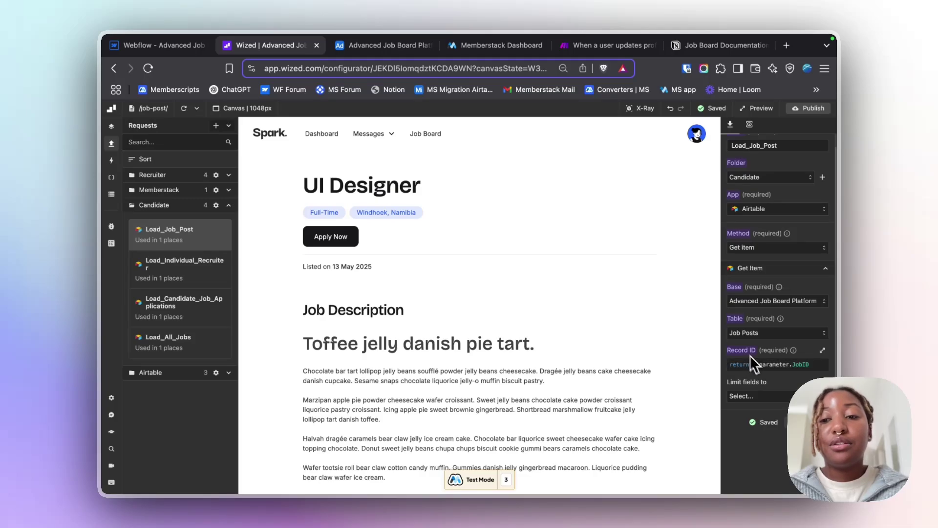
pyautogui.click(762, 365)
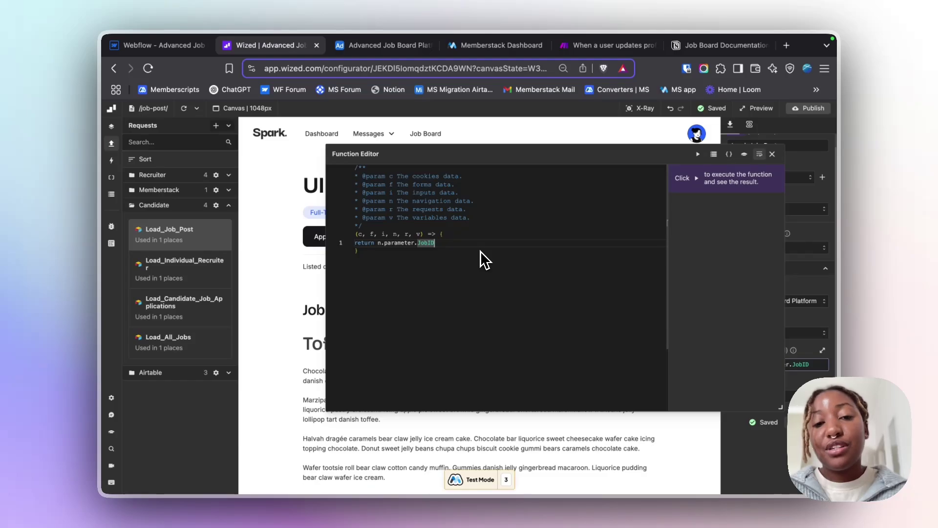
# Go to the candidate dashboard and inspect the JobID URL parameter function of the Apply element candidate_home_all_jobs_button in X-Ray mode.
pyautogui.click(773, 154)
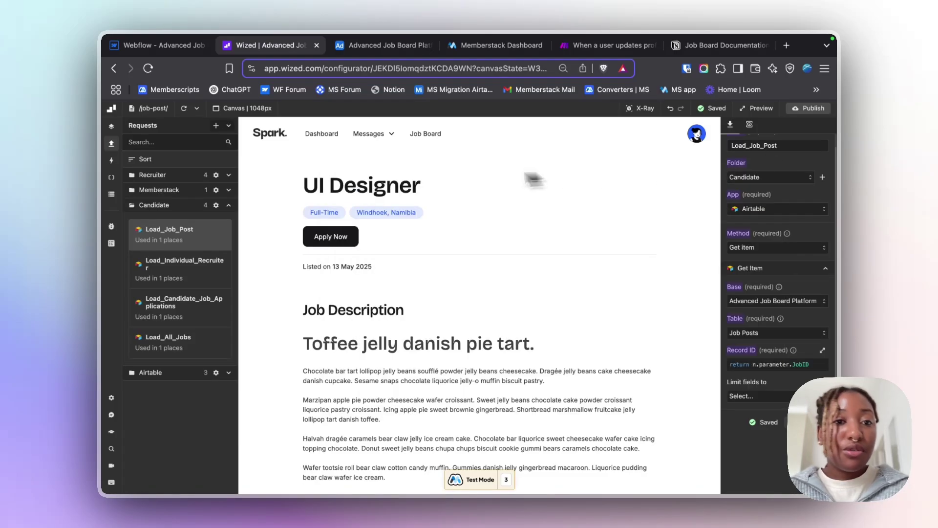
pyautogui.click(321, 137)
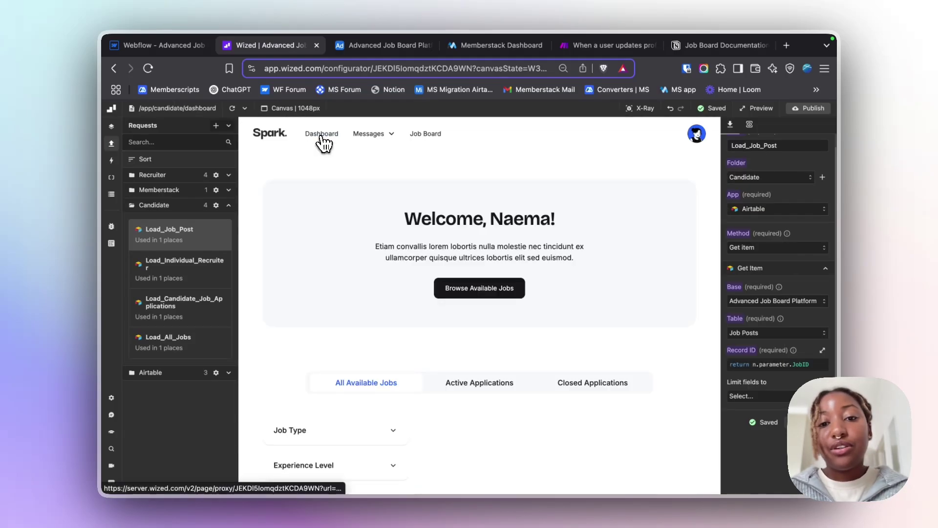
pyautogui.scroll(-5, 441, 180)
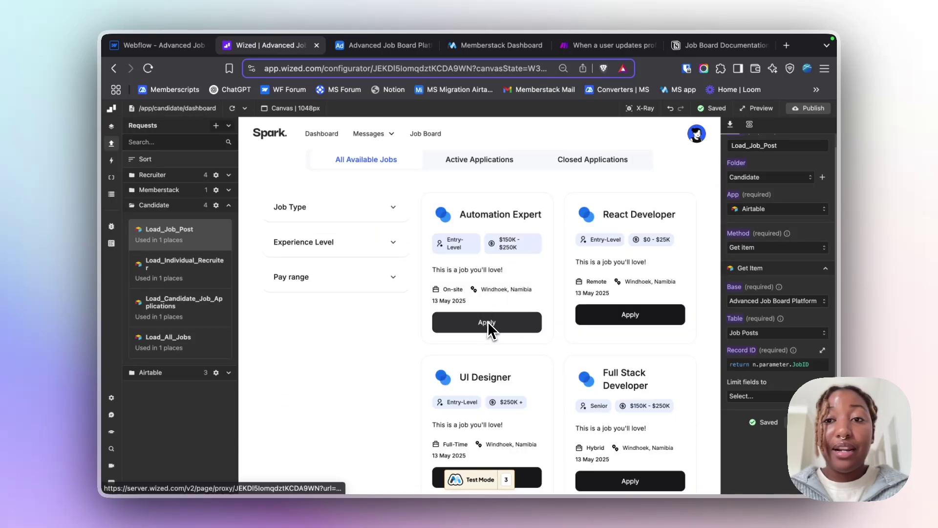
pyautogui.click(640, 108)
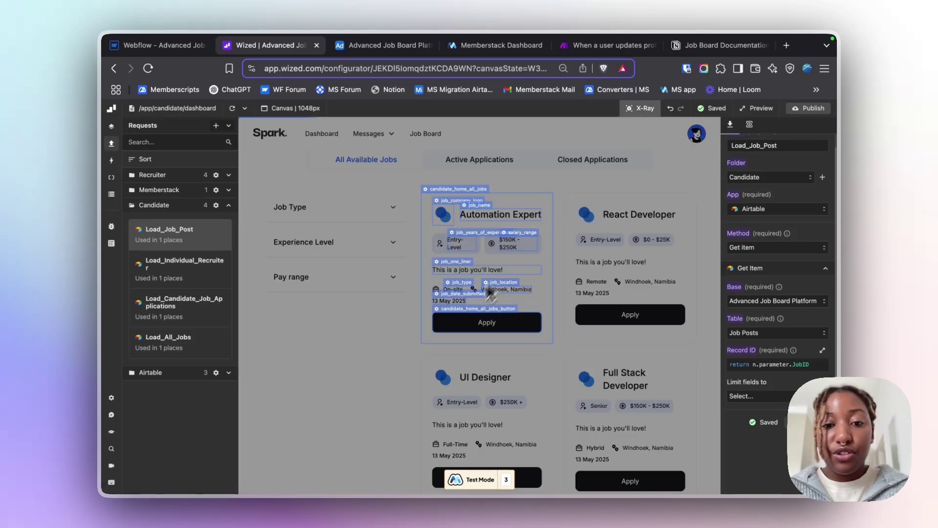
pyautogui.click(465, 310)
pyautogui.scroll(-5, 755, 315)
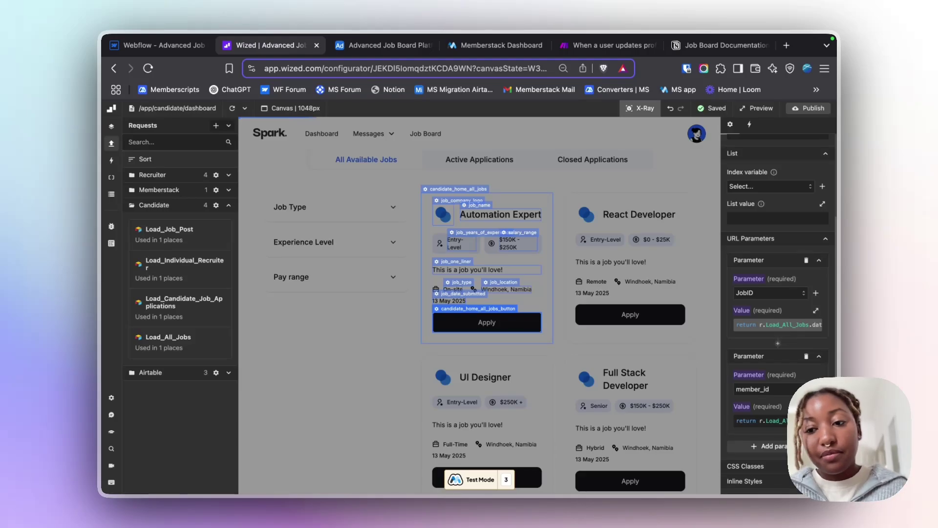
pyautogui.click(779, 328)
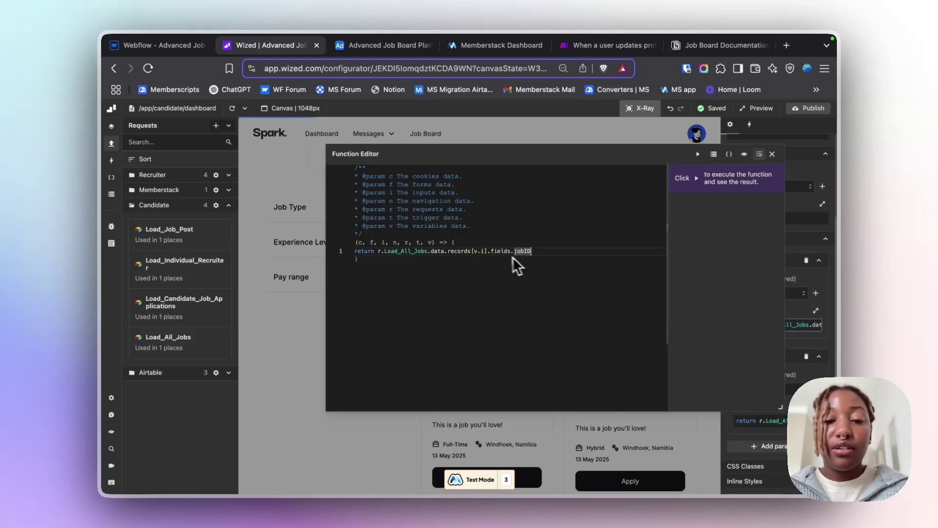
pyautogui.click(772, 154)
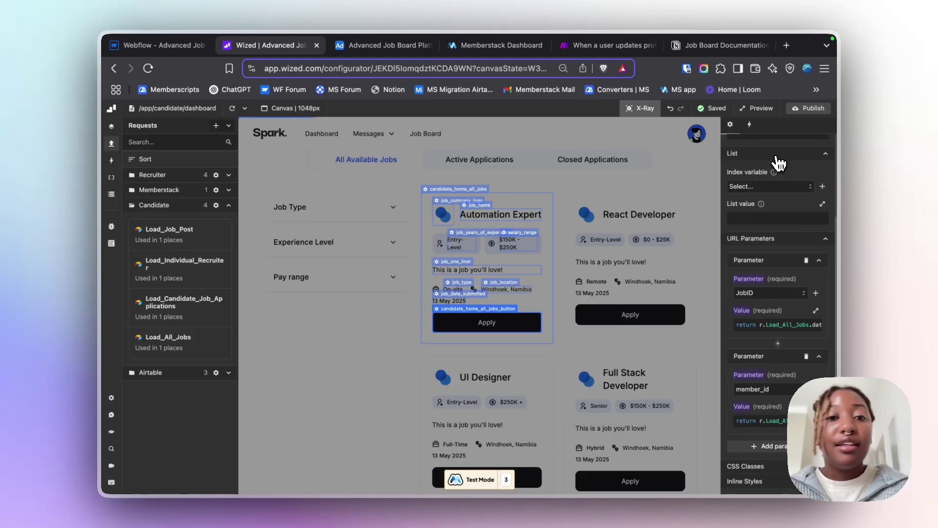
# Leave X-Ray mode, open the Automation Expert job post and check the JobID navigation parameter in the Data Store.
pyautogui.click(650, 110)
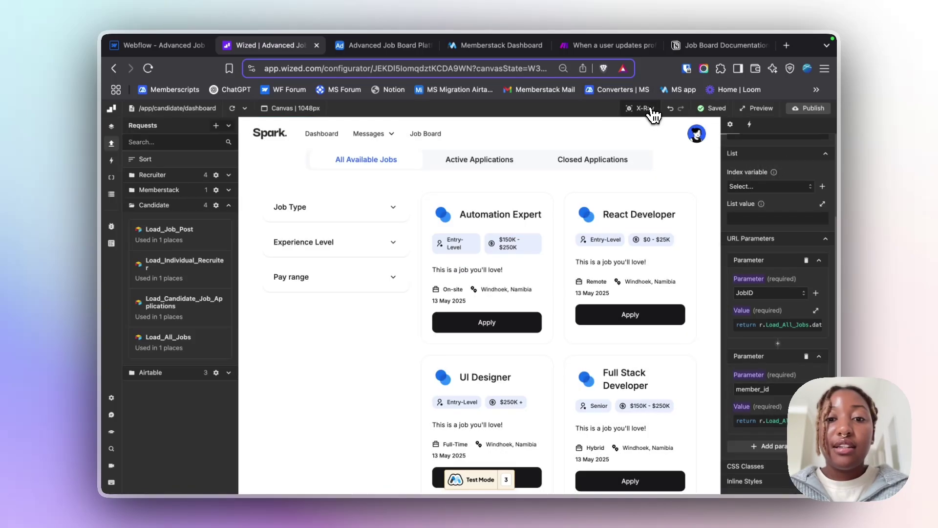
pyautogui.click(488, 323)
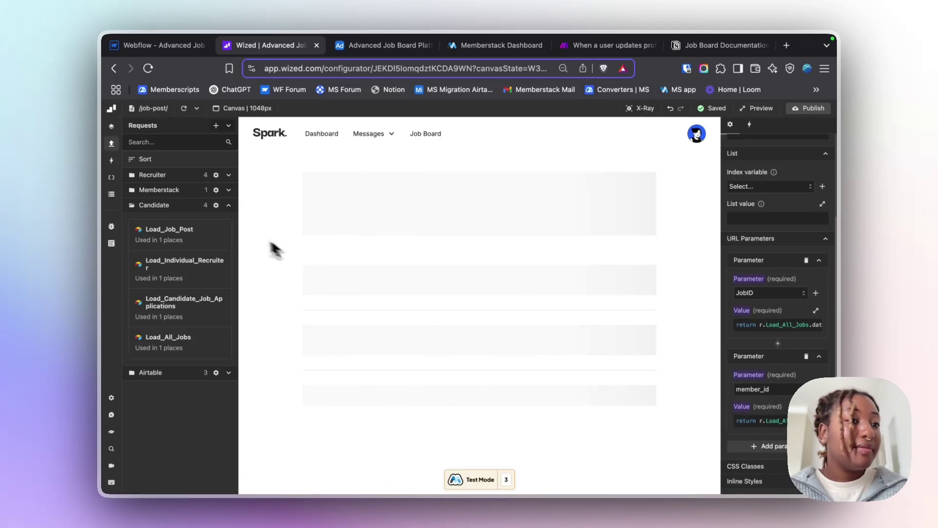
pyautogui.click(112, 194)
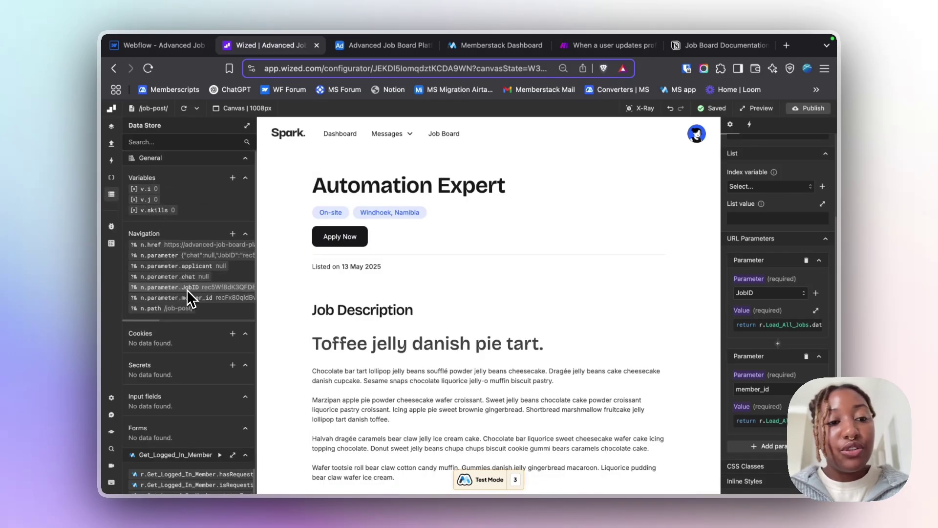
pyautogui.hscroll(3, 196, 289)
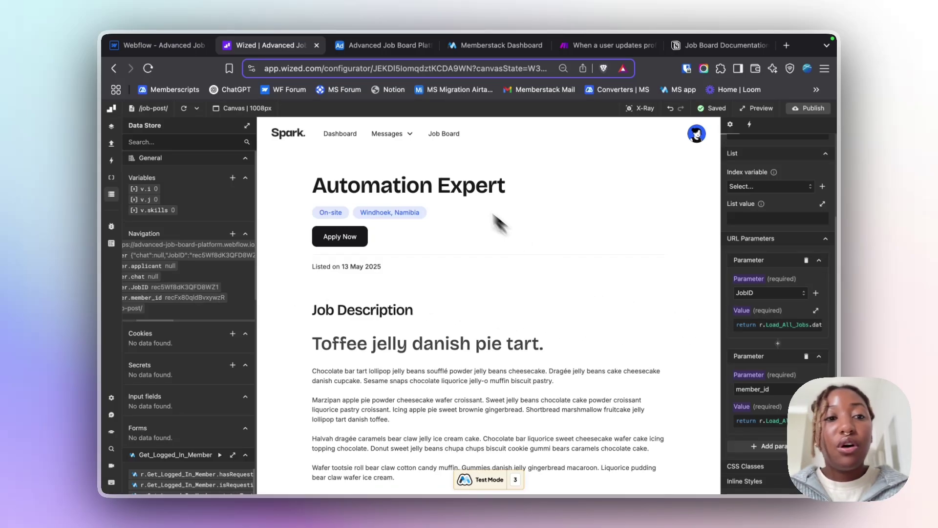
# Reopen the candidate request Load_Job_Post and execute its Record ID function to check the returned value.
pyautogui.click(111, 143)
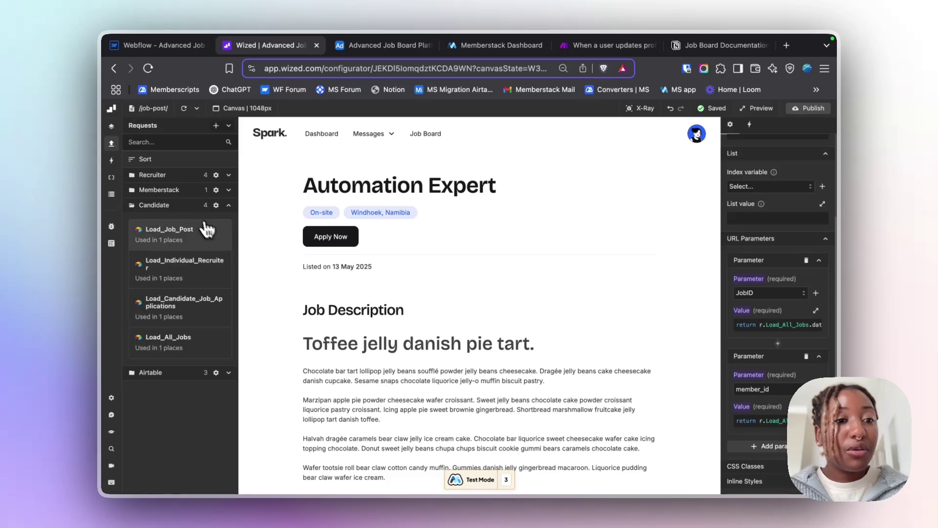
pyautogui.click(207, 229)
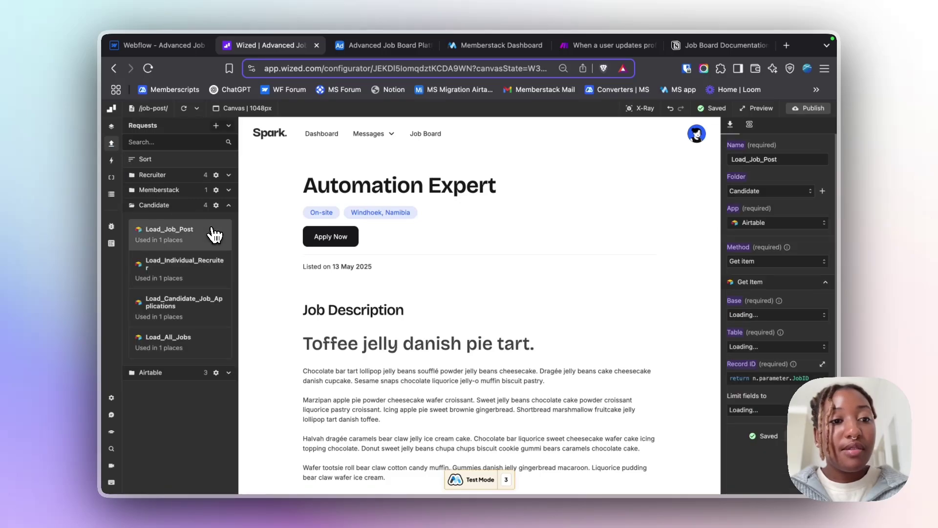
pyautogui.click(777, 378)
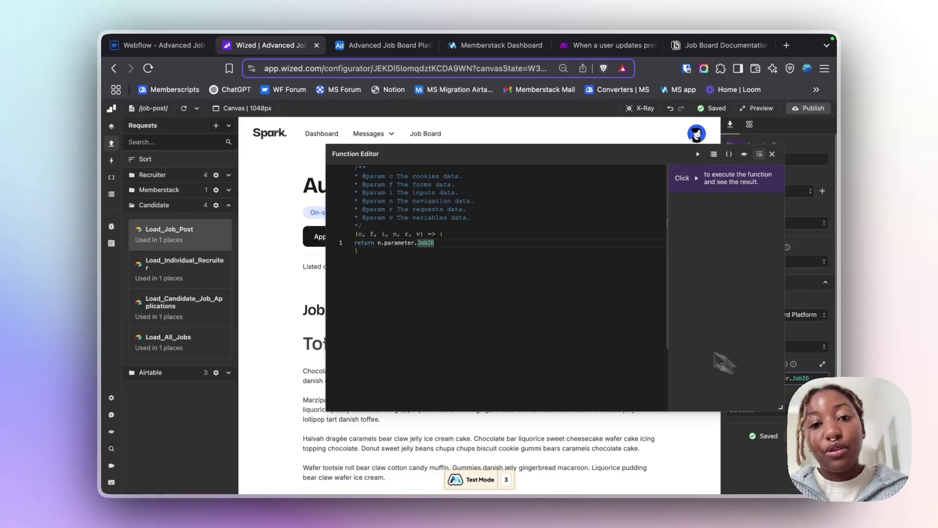
pyautogui.click(699, 156)
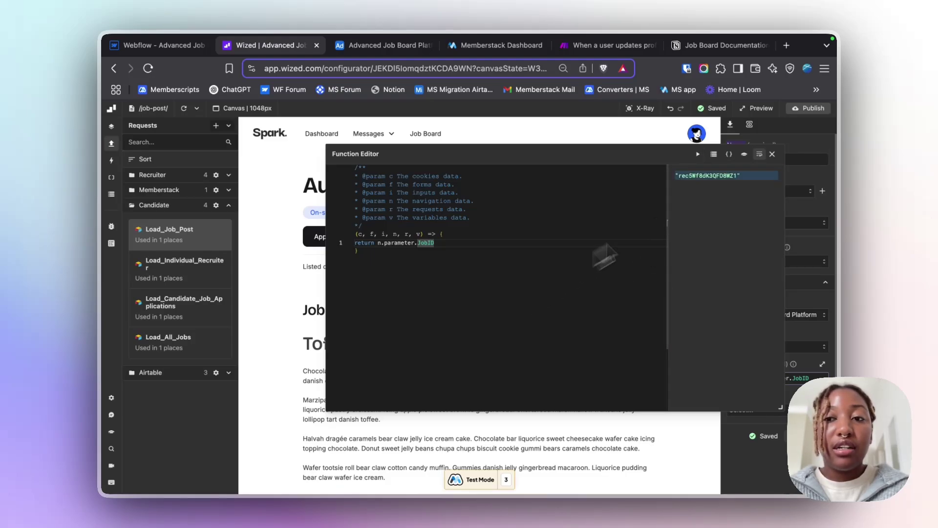
pyautogui.click(773, 154)
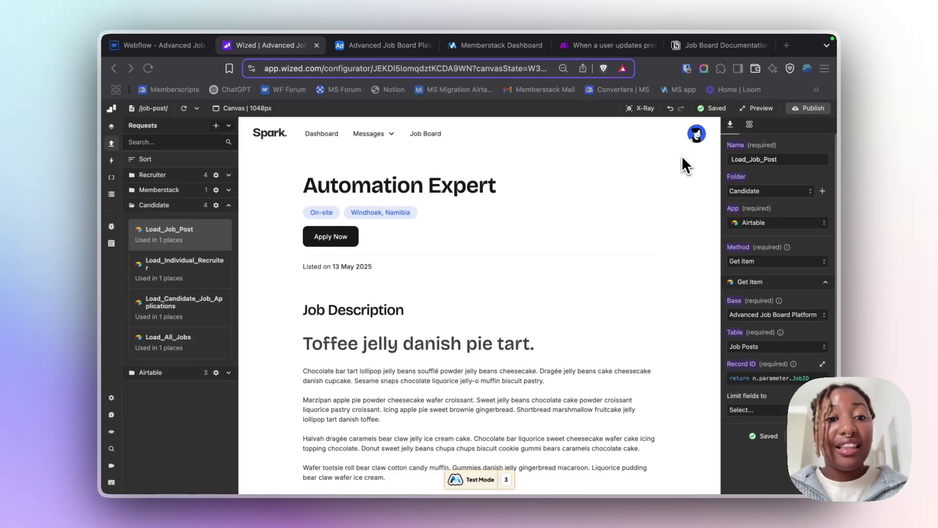
# Open the candidate event Load Individual Job and review its trigger and its request action.
pyautogui.scroll(-1, 527, 279)
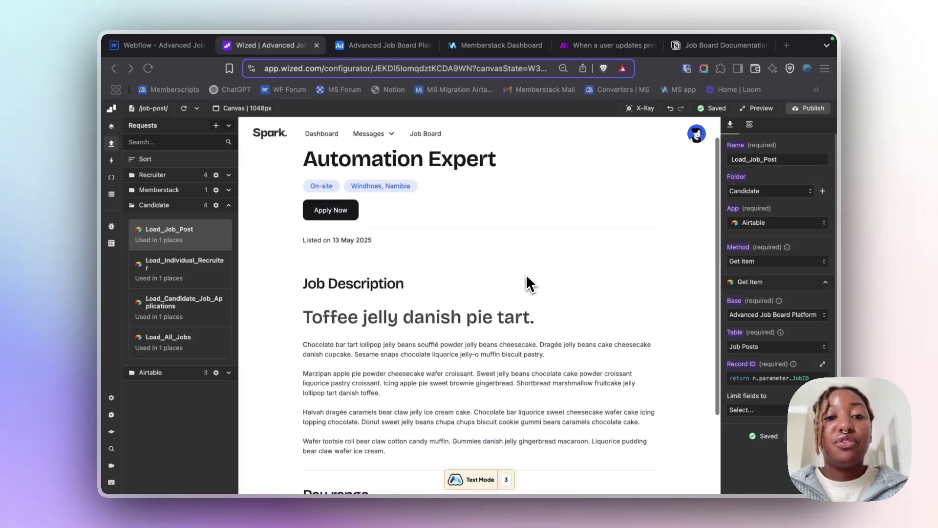
pyautogui.scroll(1, 526, 279)
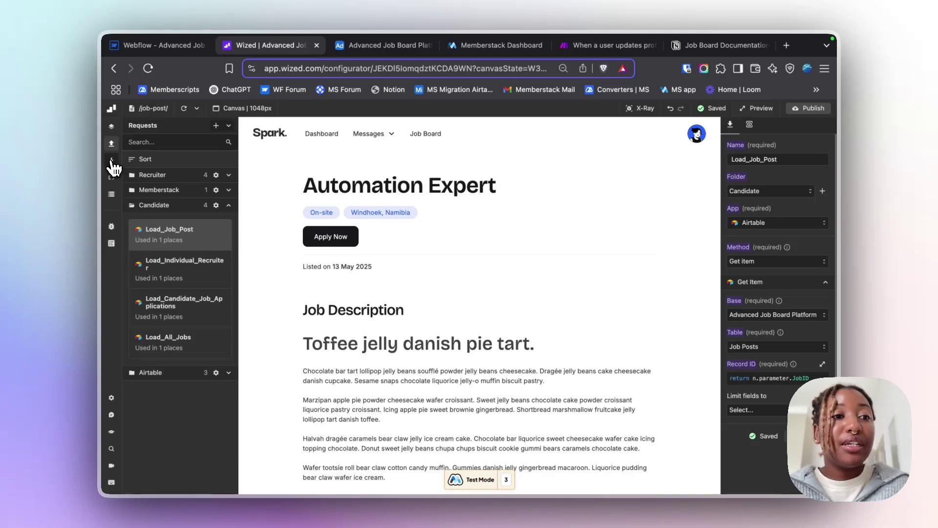
pyautogui.click(111, 160)
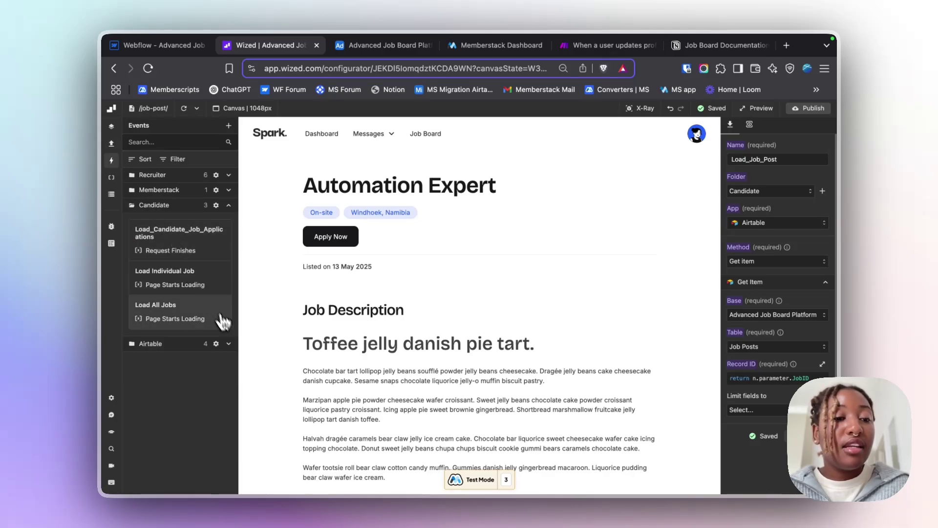
pyautogui.click(223, 284)
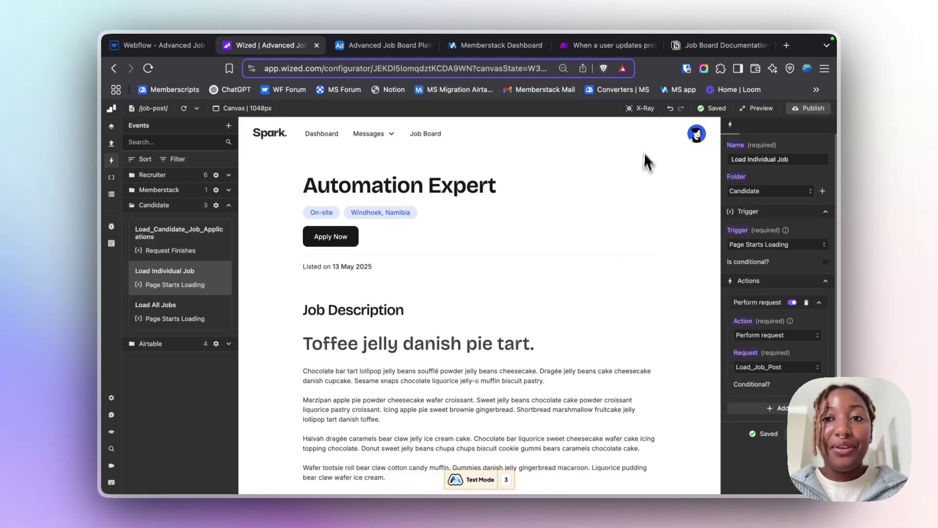
# Inspect the text value function of the job_post_name element in X-Ray mode and highlight its Load_Job_Post reference.
pyautogui.click(641, 112)
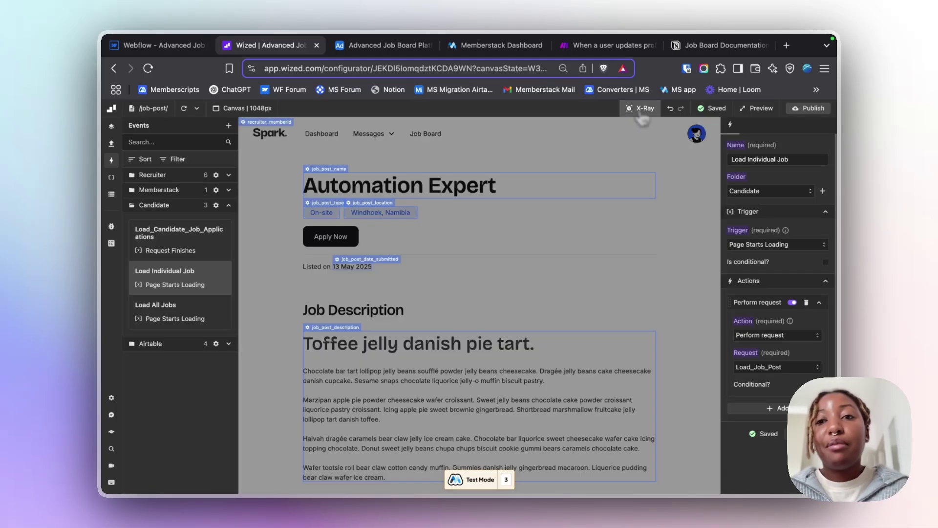
pyautogui.click(332, 176)
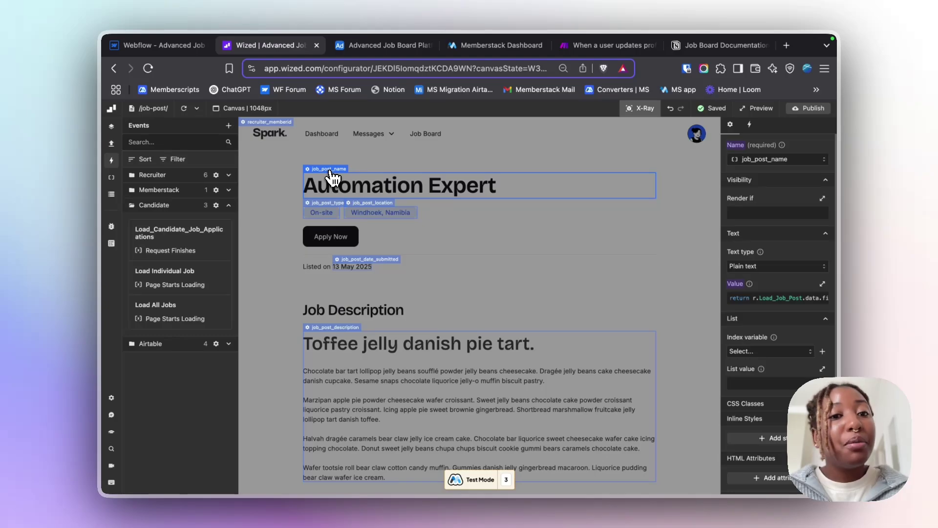
pyautogui.scroll(-1, 758, 251)
pyautogui.scroll(1, 758, 245)
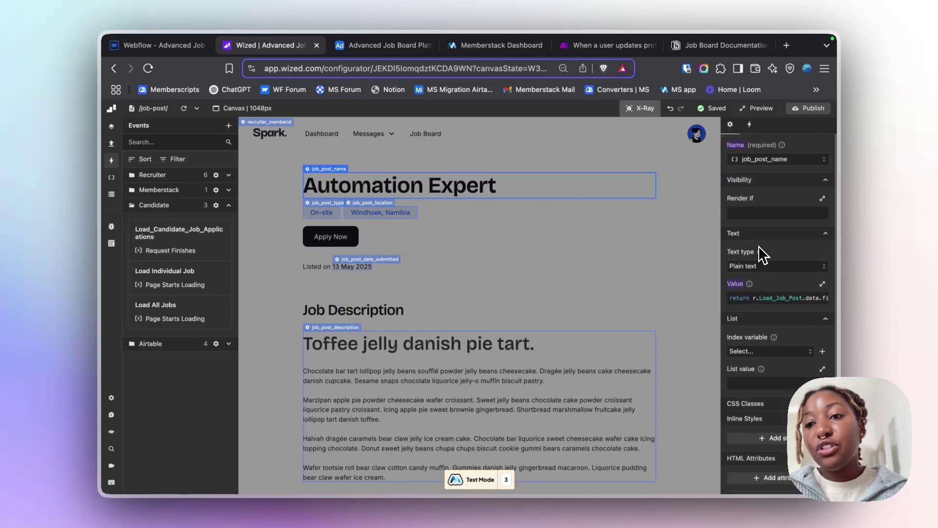
pyautogui.click(777, 297)
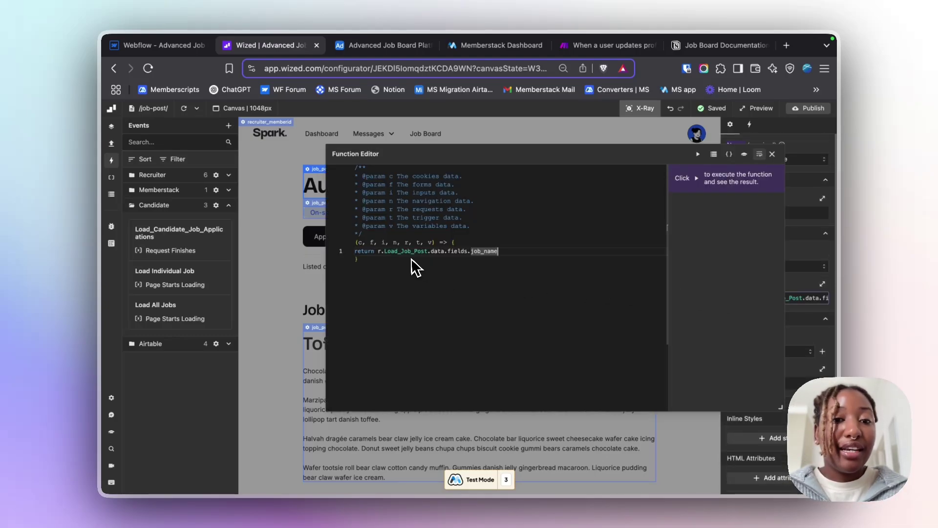
pyautogui.doubleClick(424, 250)
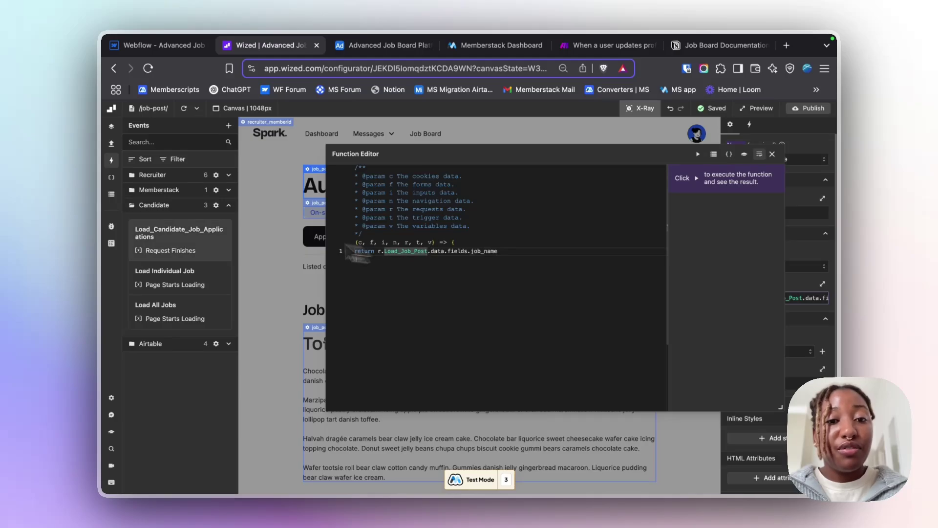
# In the Data Store, collapse the Get_Logged_In_Member and Load_All_Jobs data and read through the fields returned by Load_Job_Post.
pyautogui.click(111, 194)
pyautogui.scroll(-6, 194, 233)
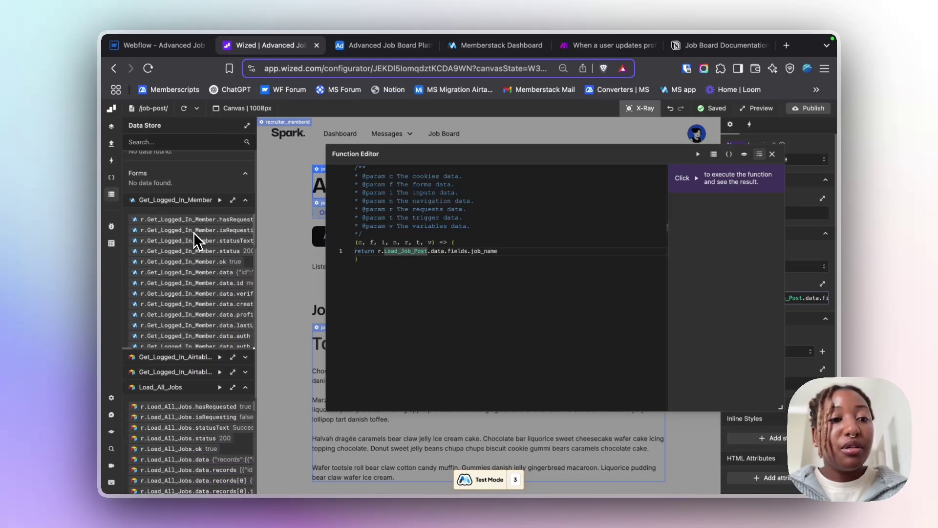
pyautogui.click(245, 189)
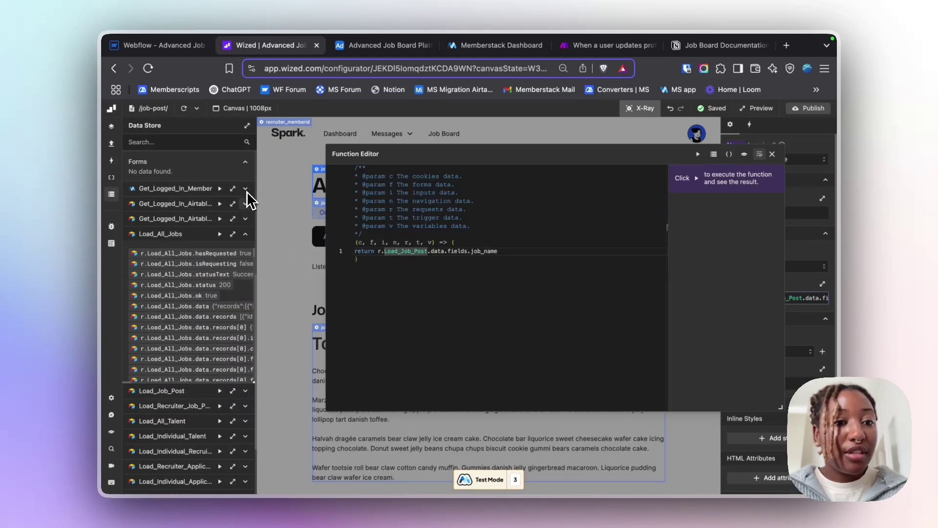
pyautogui.click(246, 234)
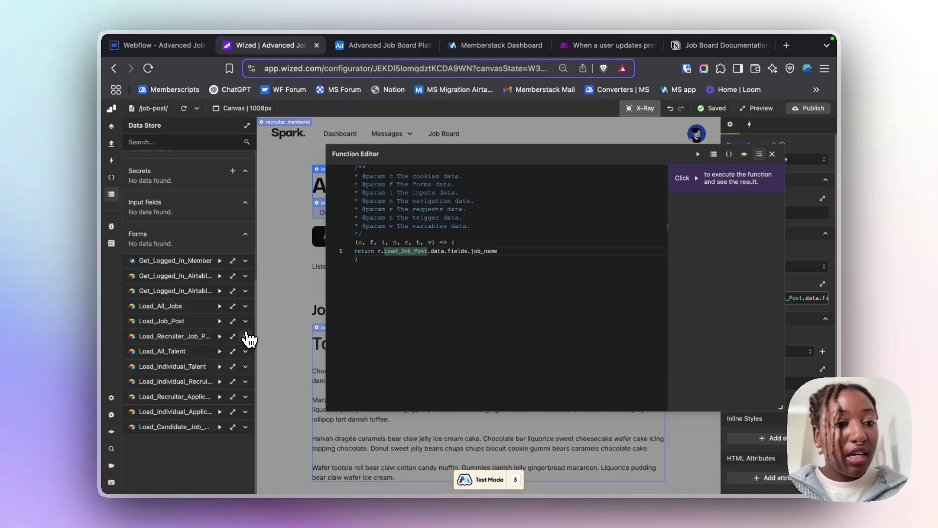
pyautogui.click(245, 321)
pyautogui.scroll(-5, 239, 294)
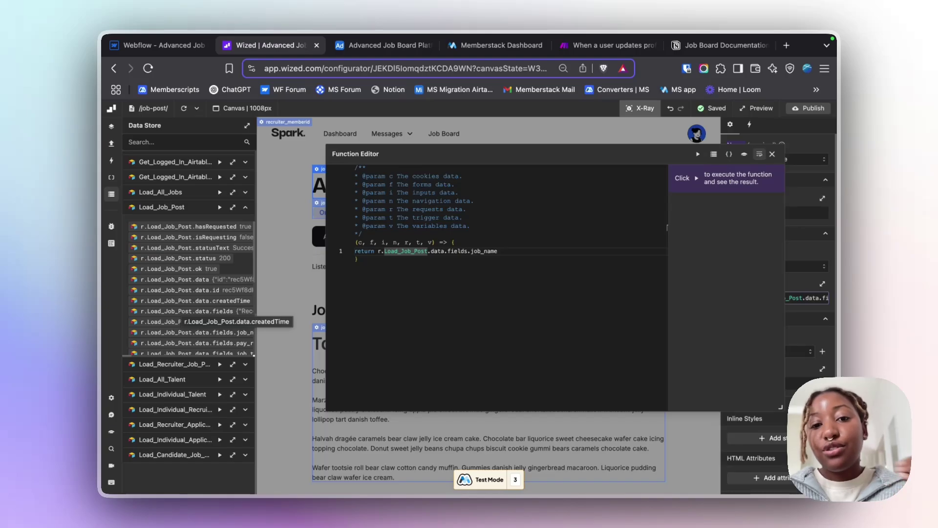
pyautogui.hscroll(3, 181, 323)
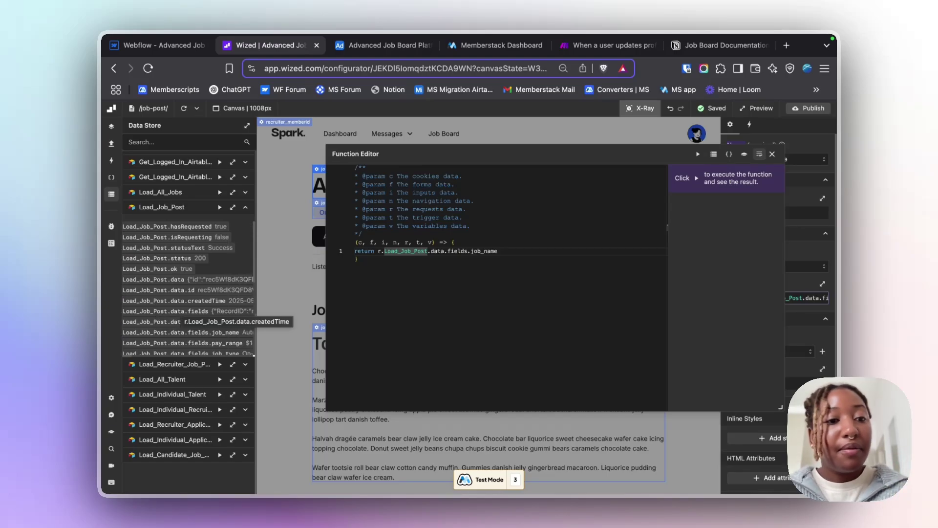
pyautogui.scroll(-3, 181, 306)
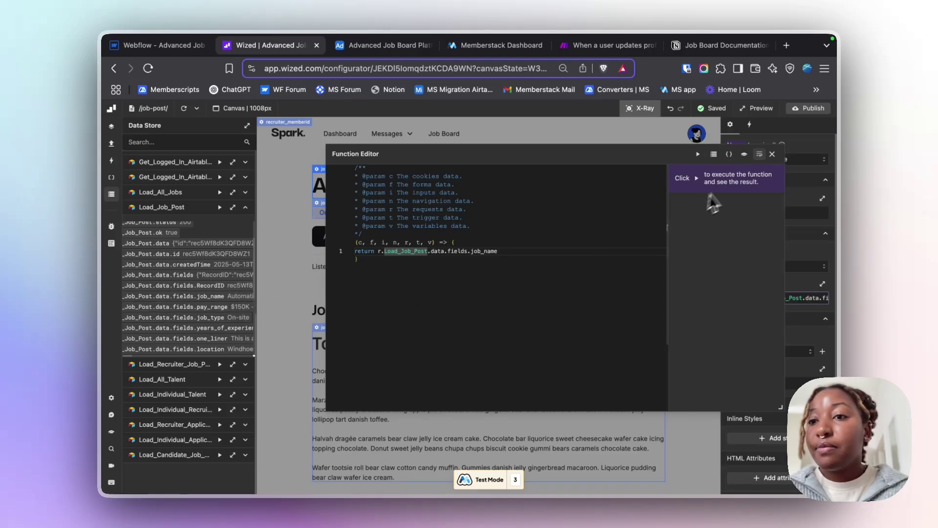
pyautogui.scroll(-5, 179, 295)
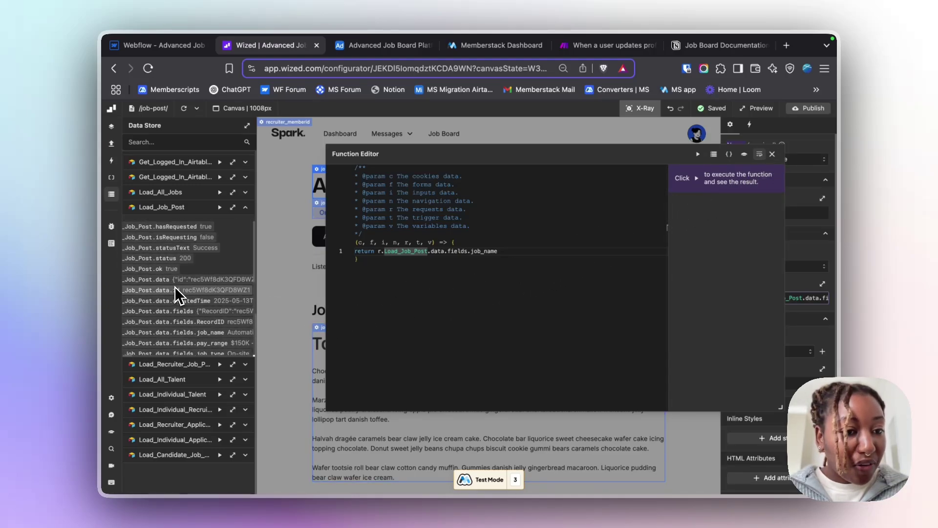
pyautogui.scroll(-2, 178, 295)
pyautogui.click(772, 154)
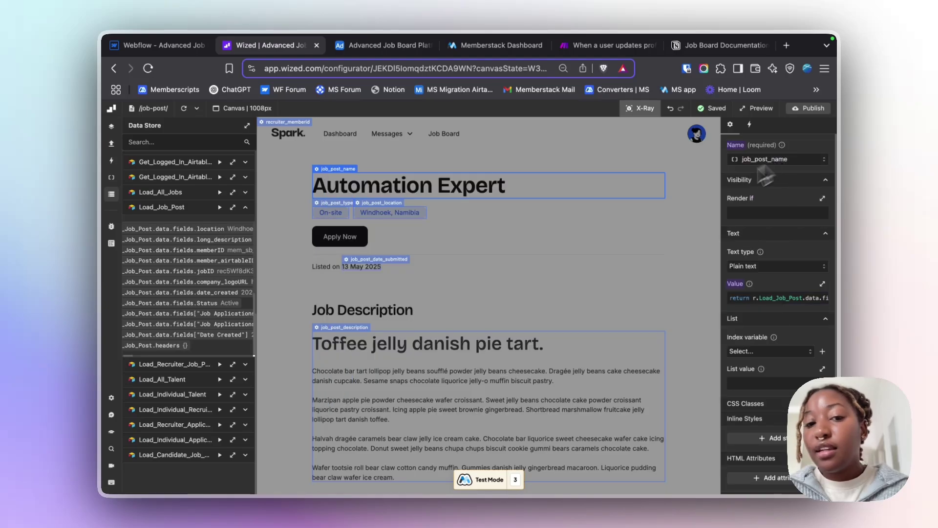
# Check the settings of the job_post_type element and show the text value function of the job_post_location element.
pyautogui.click(345, 211)
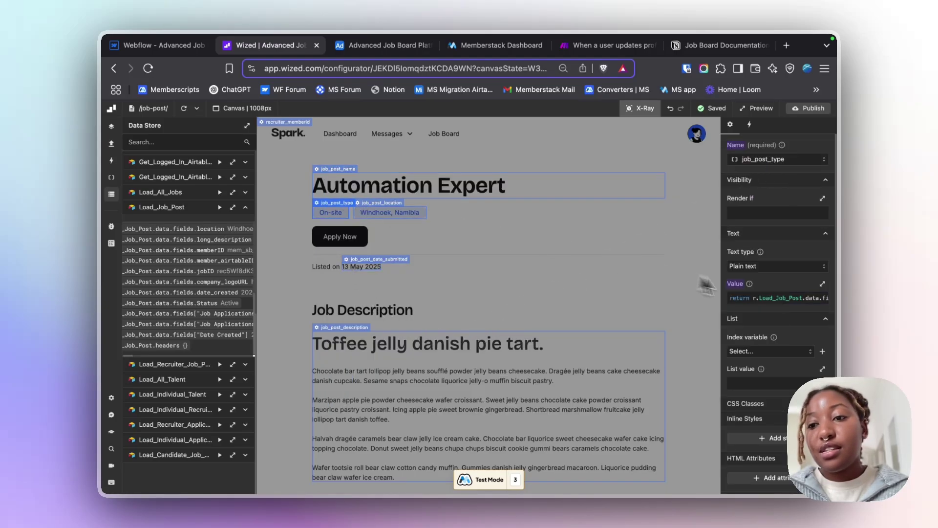
pyautogui.click(393, 209)
pyautogui.click(750, 299)
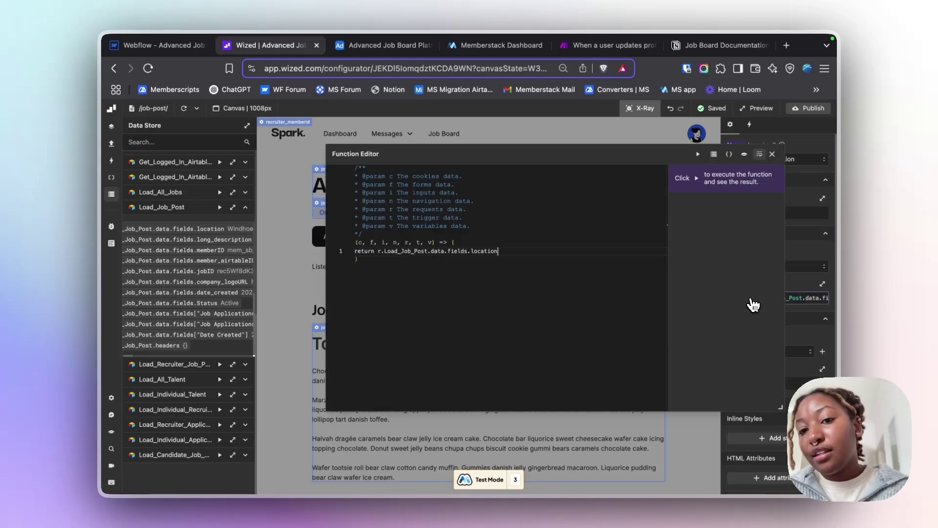
# Open the text value function of the job_post_date_submitted element, execute it to check the formatted date, and close the editor.
pyautogui.click(773, 154)
pyautogui.scroll(-2, 440, 235)
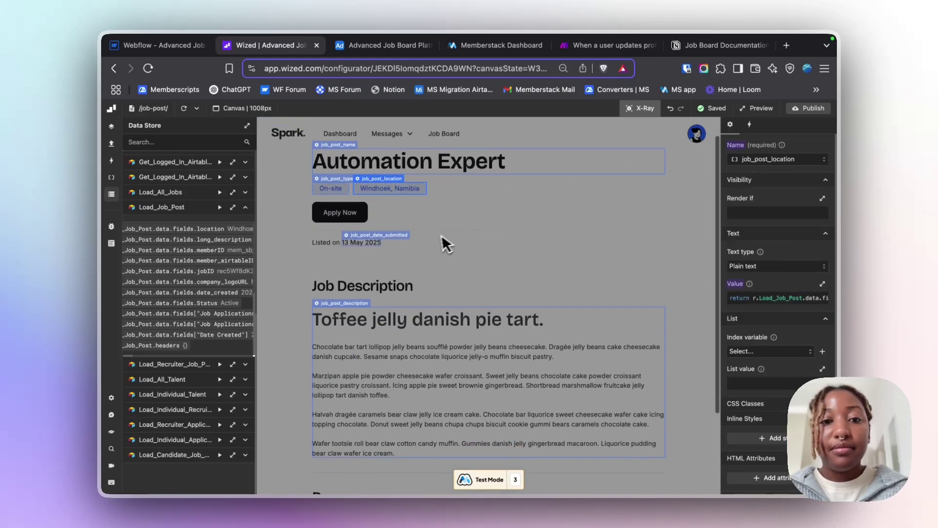
pyautogui.click(402, 209)
pyautogui.click(770, 300)
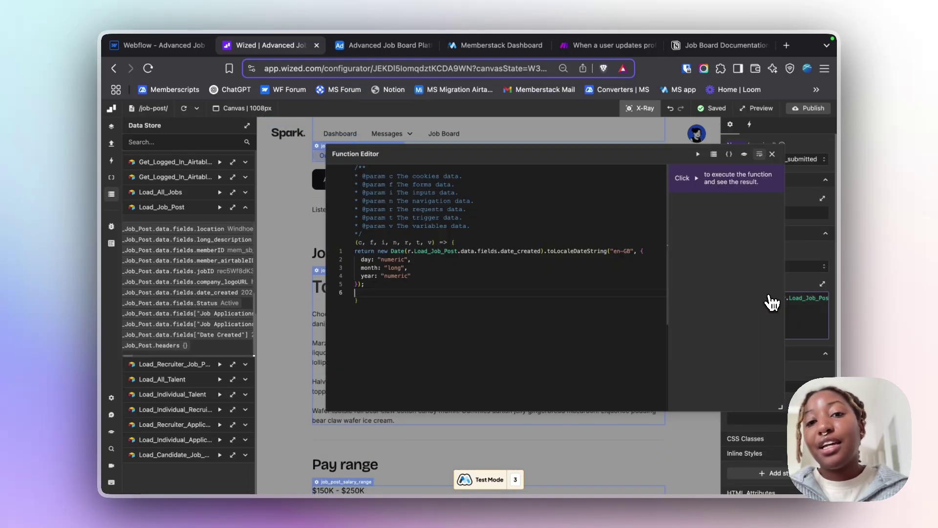
pyautogui.click(699, 154)
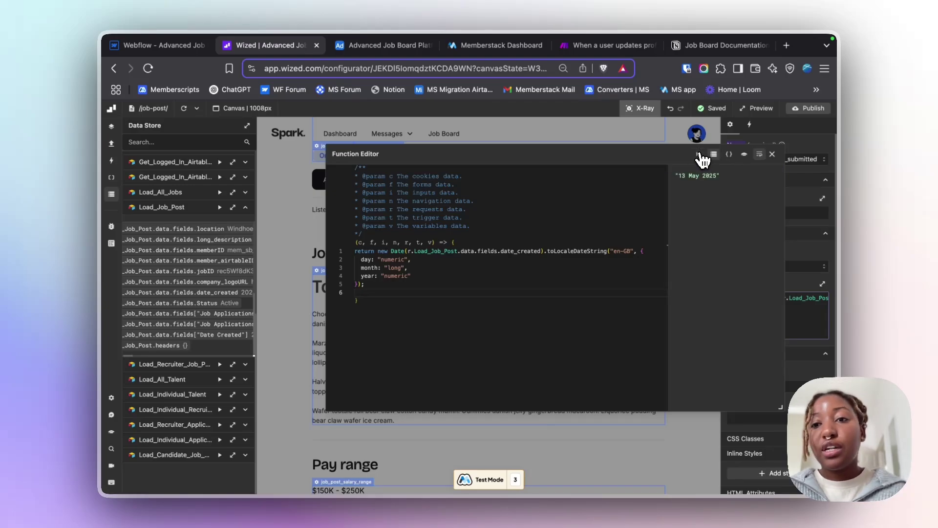
pyautogui.click(772, 154)
# Select the job_post_description element, switch to Airtable's Job Posts table, and highlight the long_description HTML in the expanded Automation Expert record.
pyautogui.click(337, 280)
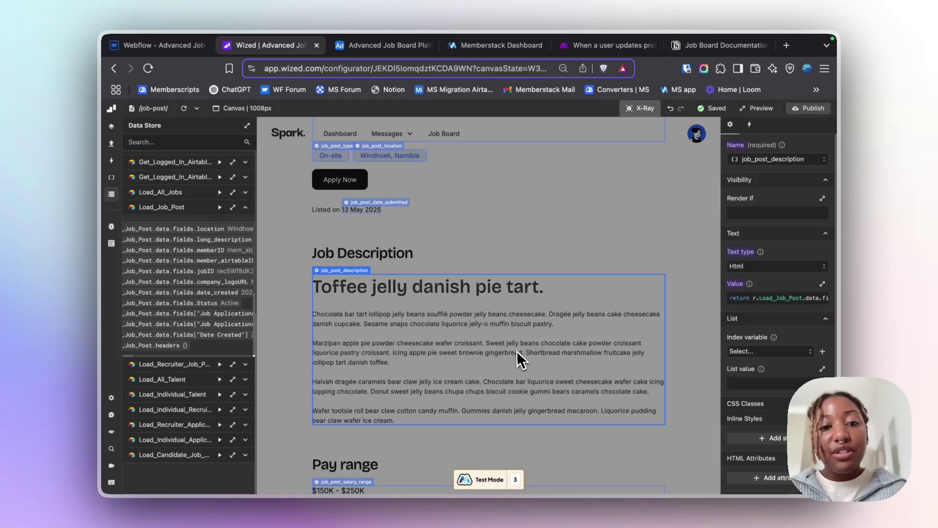
pyautogui.click(397, 49)
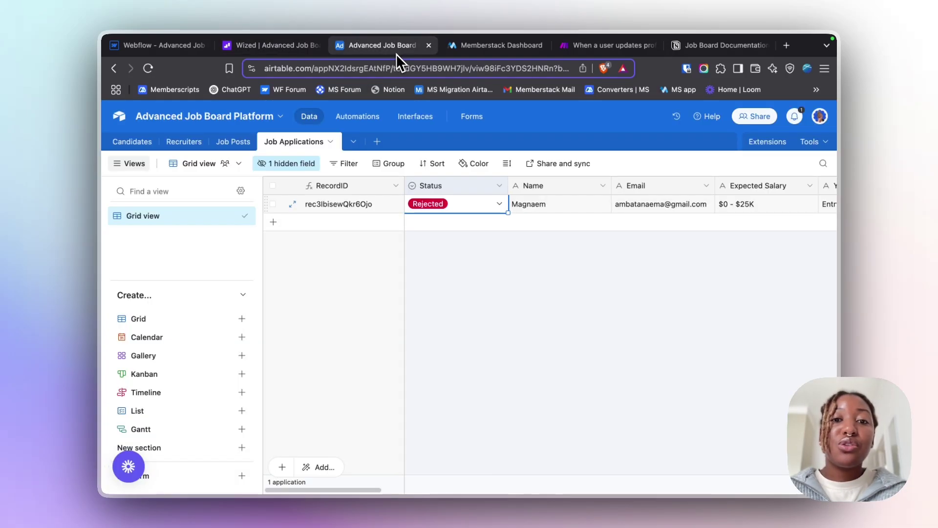
pyautogui.click(233, 141)
pyautogui.click(292, 240)
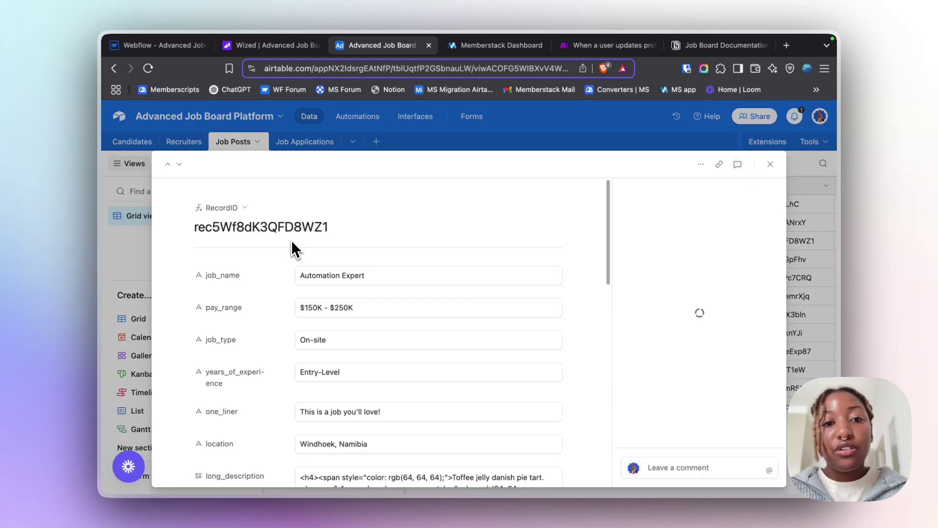
pyautogui.scroll(-10, 509, 264)
pyautogui.scroll(4, 510, 258)
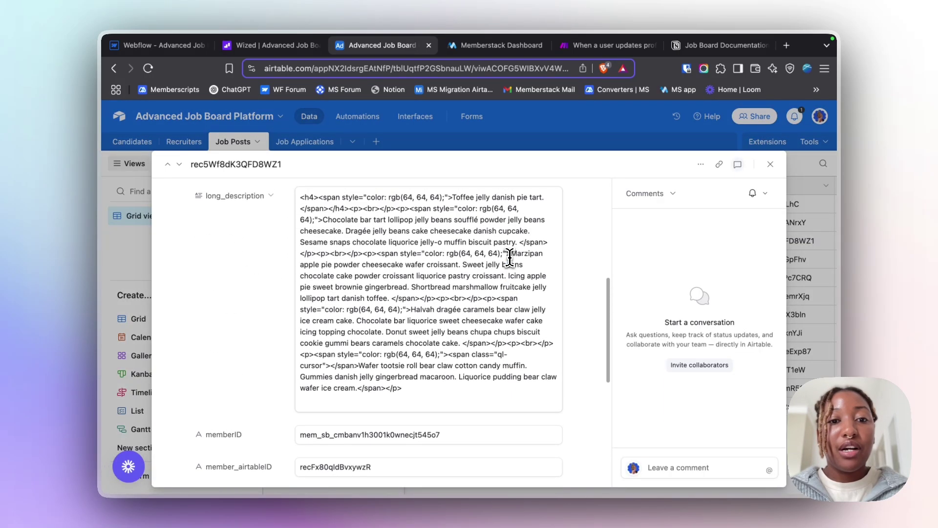
pyautogui.moveTo(301, 197); pyautogui.dragTo(461, 388)
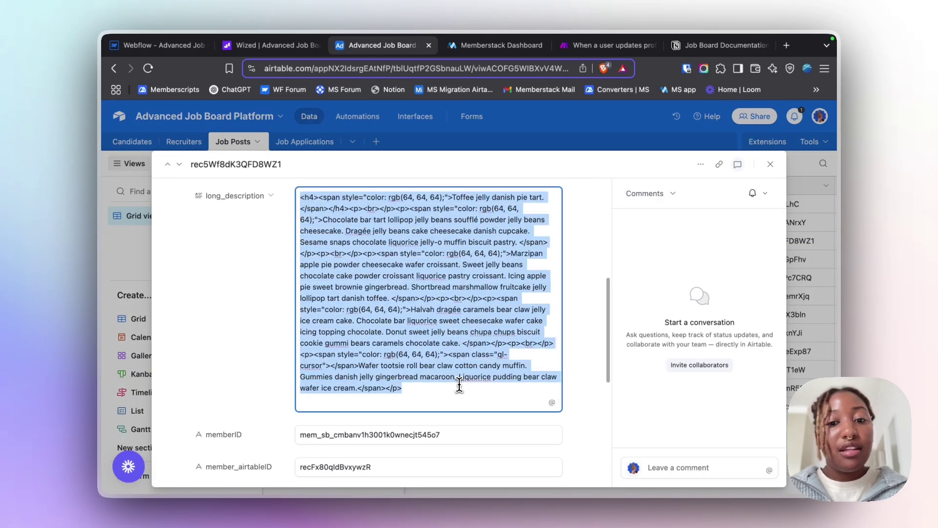
pyautogui.click(460, 386)
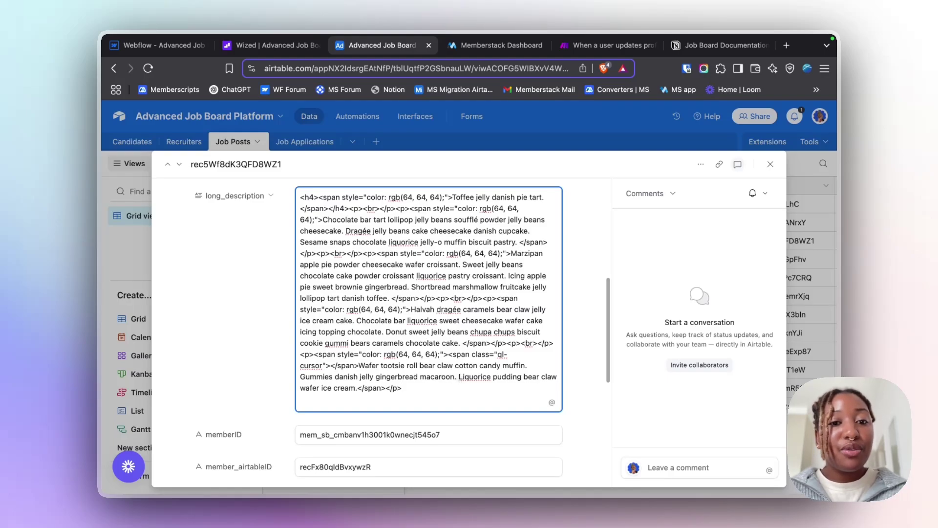
# Back in Wized, try the Plain text type on the job_post_description element and restore it to Html.
pyautogui.click(268, 51)
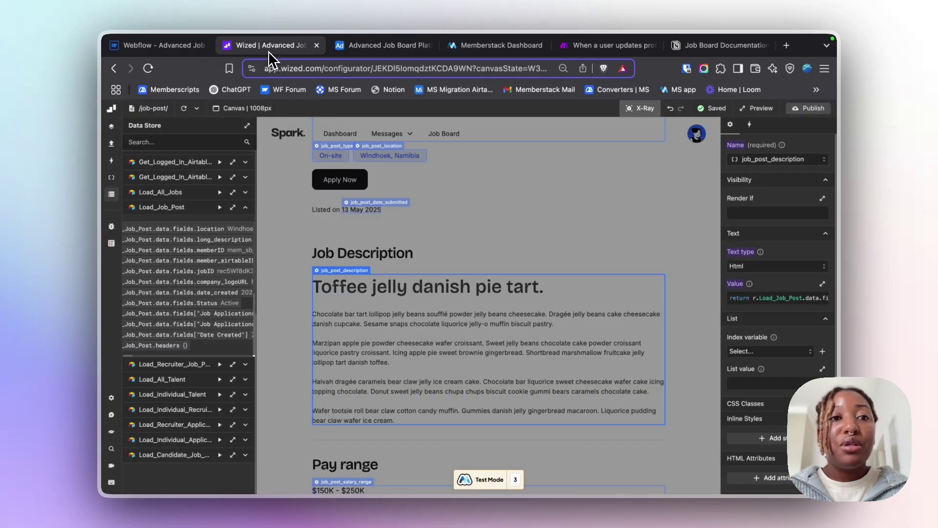
pyautogui.click(775, 267)
pyautogui.click(748, 315)
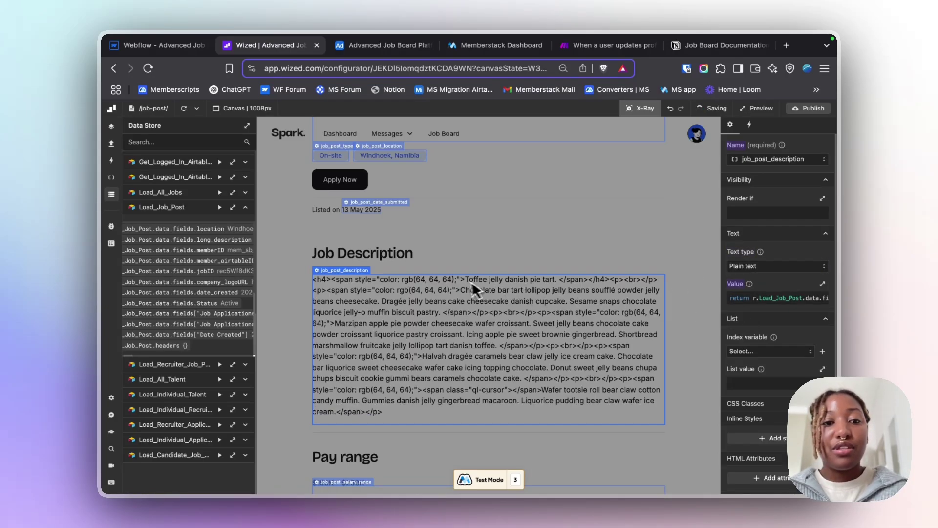
pyautogui.click(768, 267)
pyautogui.click(752, 284)
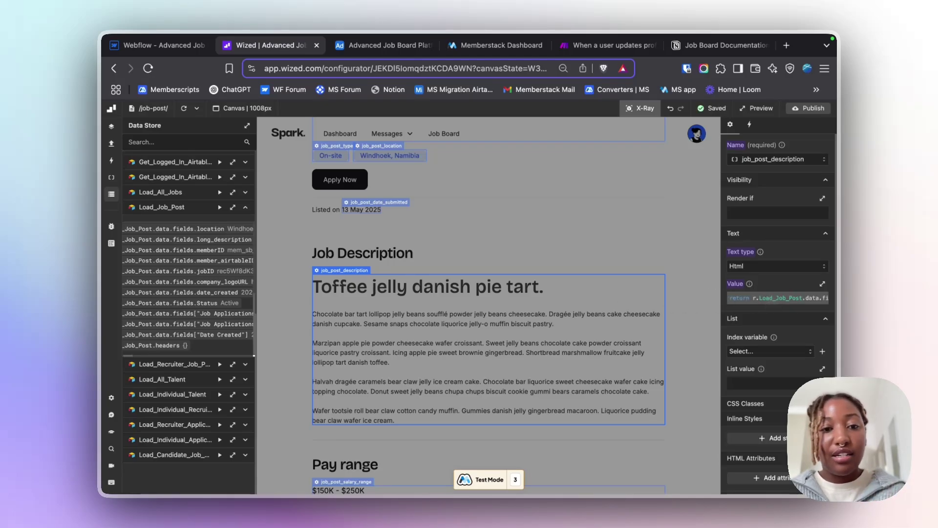
# Inspect the text value functions of the job_post_description and job_post_salary_range elements, closing the editor after each.
pyautogui.click(771, 299)
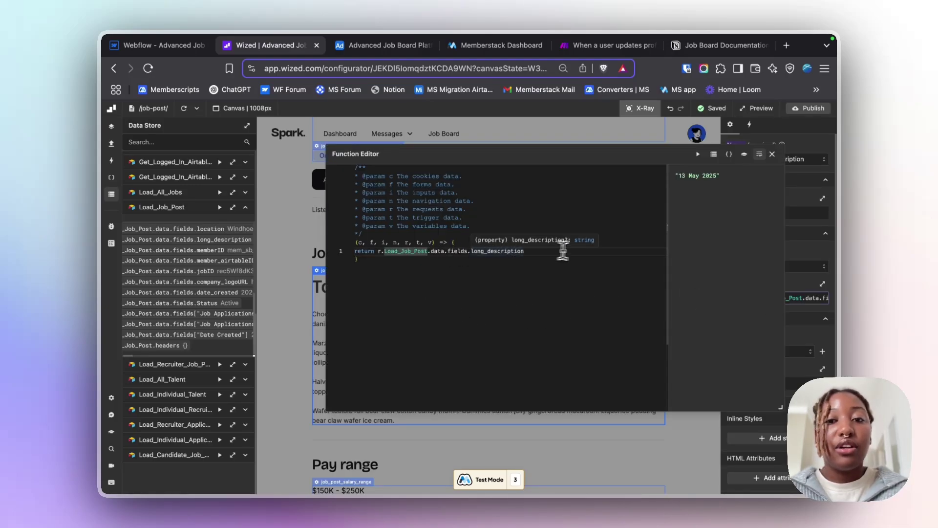
pyautogui.click(772, 154)
pyautogui.scroll(-3, 473, 251)
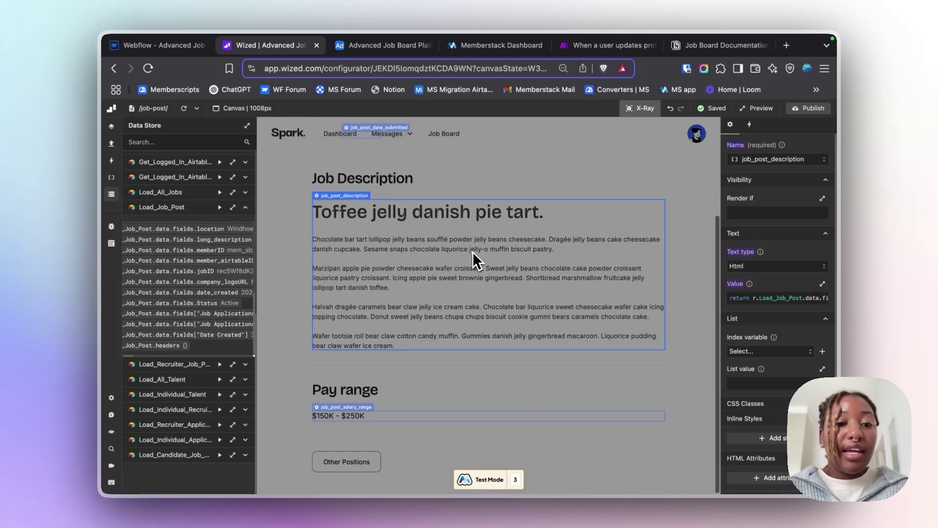
pyautogui.click(345, 415)
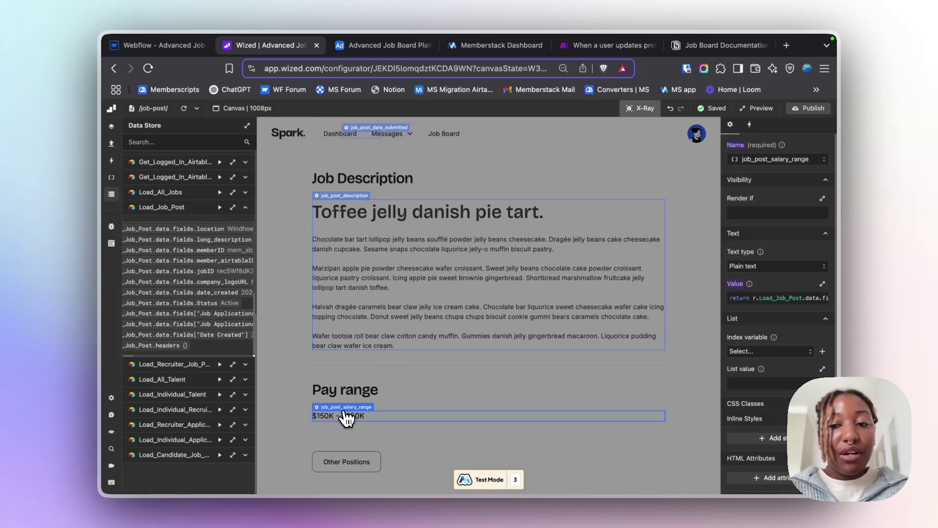
pyautogui.click(777, 298)
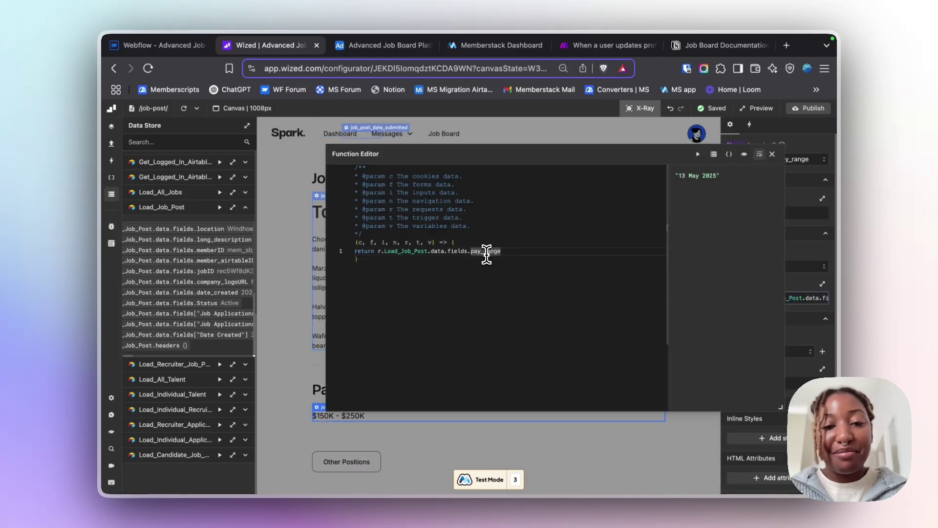
pyautogui.click(772, 154)
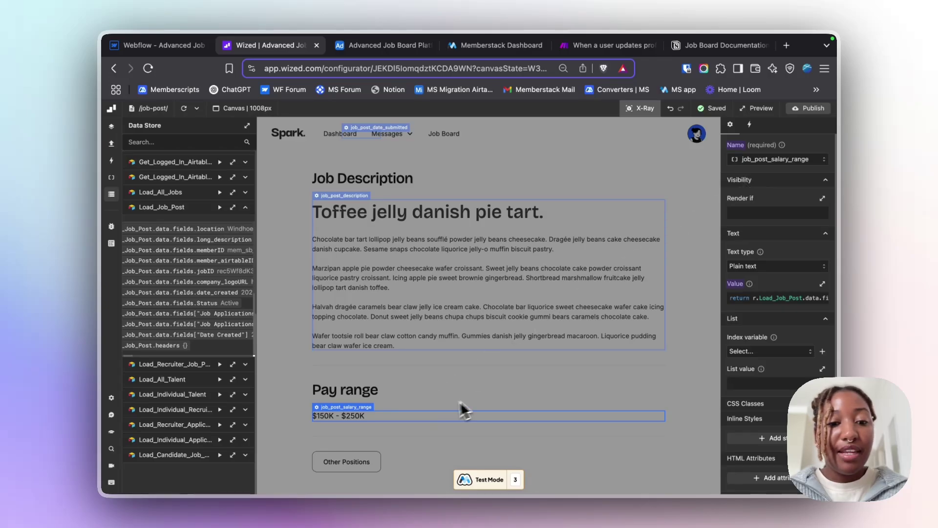
# Turn off X-Ray mode, open the Application Form with Apply Now on the job post page, and review its fields.
pyautogui.scroll(5, 466, 331)
pyautogui.click(643, 108)
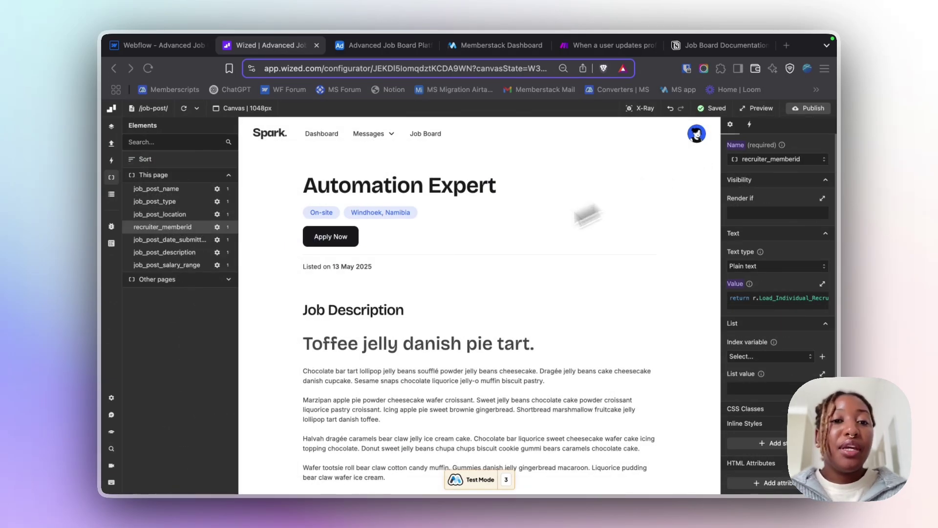
pyautogui.click(344, 240)
pyautogui.click(344, 242)
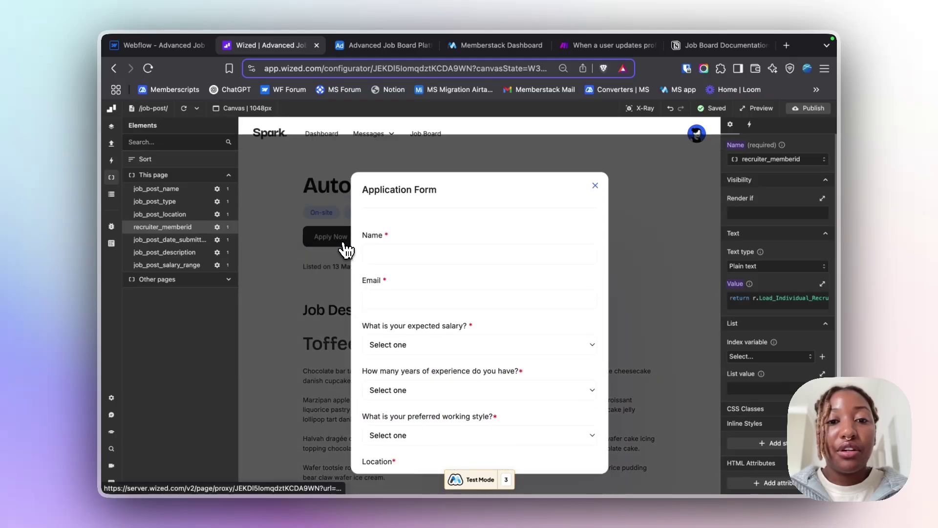
pyautogui.scroll(-5, 511, 223)
pyautogui.scroll(5, 513, 218)
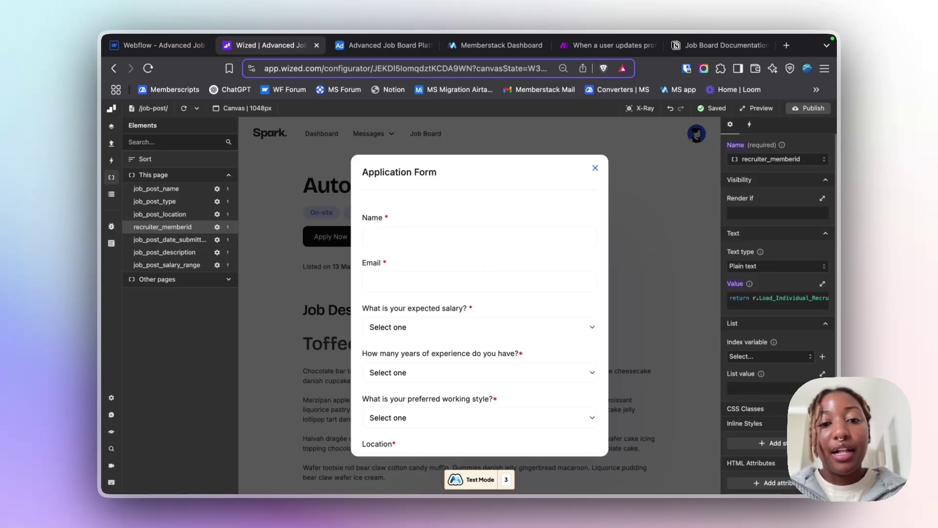
pyautogui.scroll(-5, 479, 256)
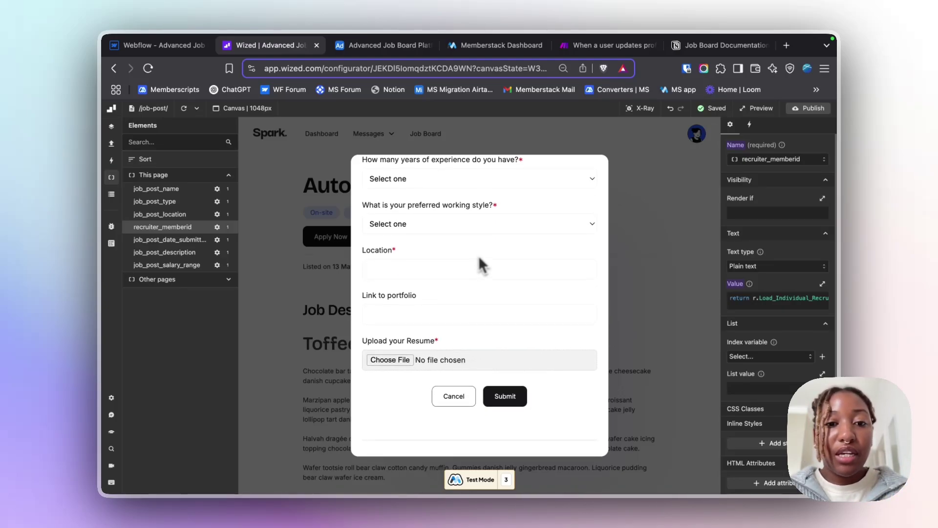
pyautogui.scroll(5, 480, 261)
# Switch to Webflow and set the display of application-modal_component to Flex so the application form shows on the canvas.
pyautogui.click(159, 45)
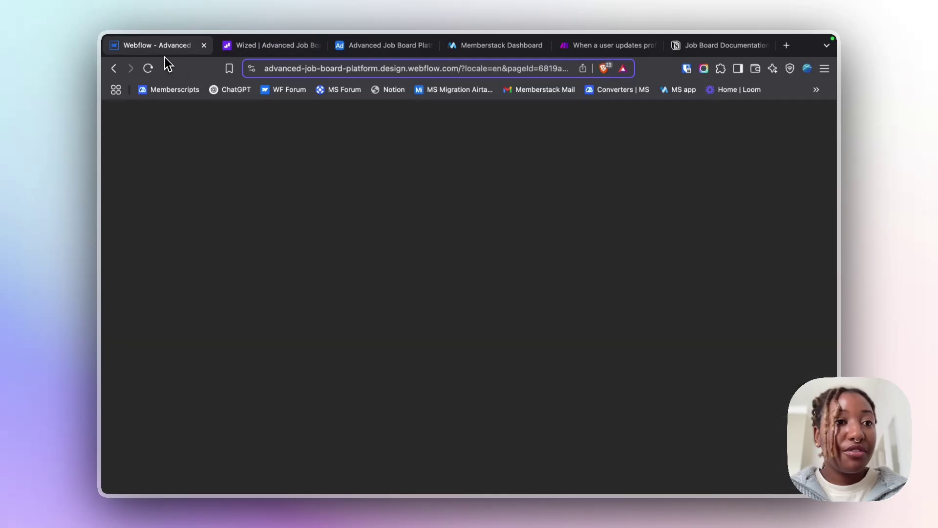
pyautogui.scroll(-8, 204, 275)
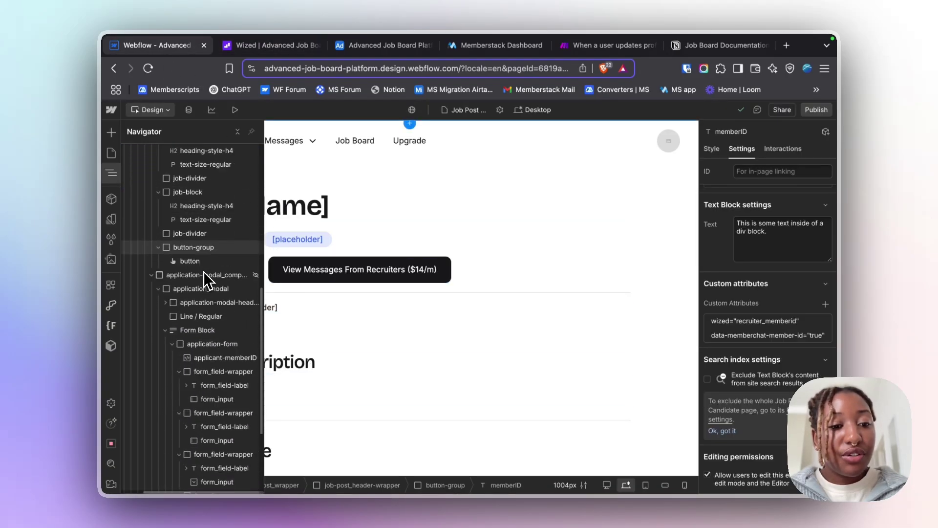
pyautogui.click(198, 221)
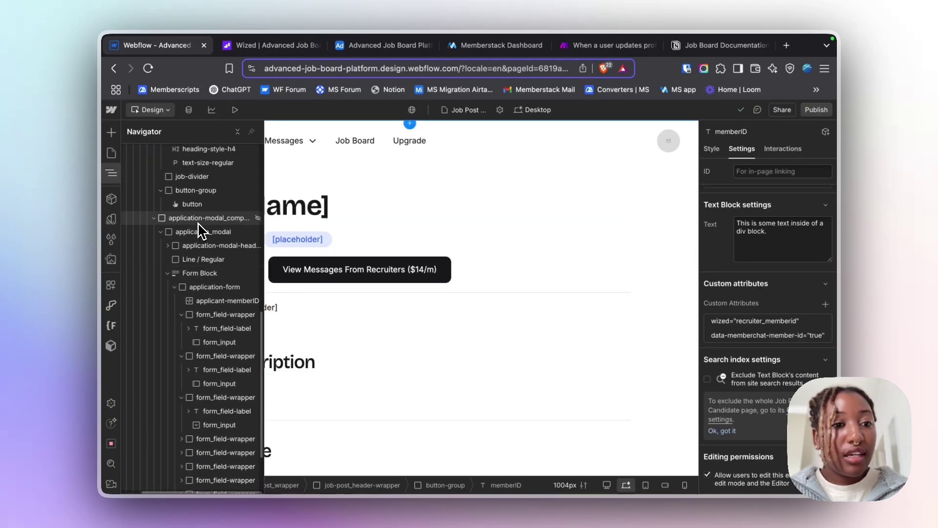
pyautogui.click(711, 149)
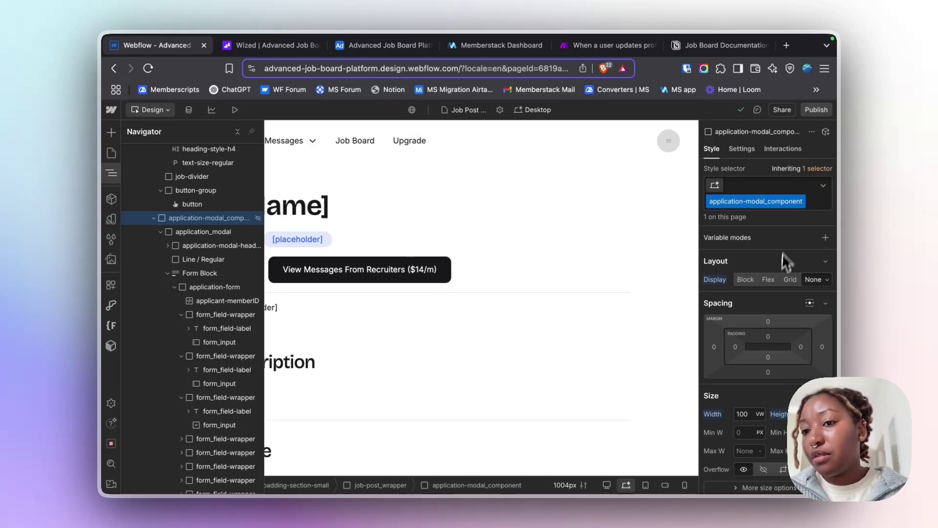
pyautogui.click(775, 279)
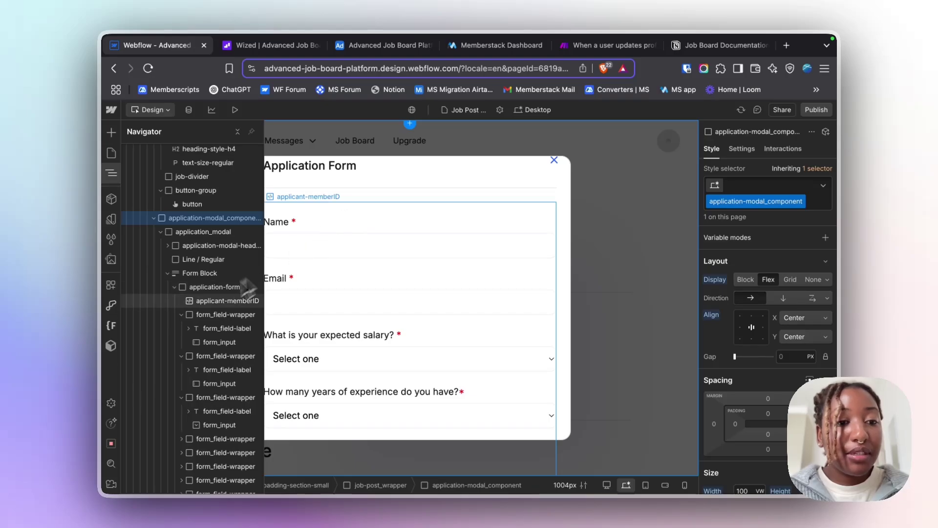
# Open the code of the applicant-memberID embed in the application form, highlight its hidden memberId input, and close the editor.
pyautogui.click(206, 302)
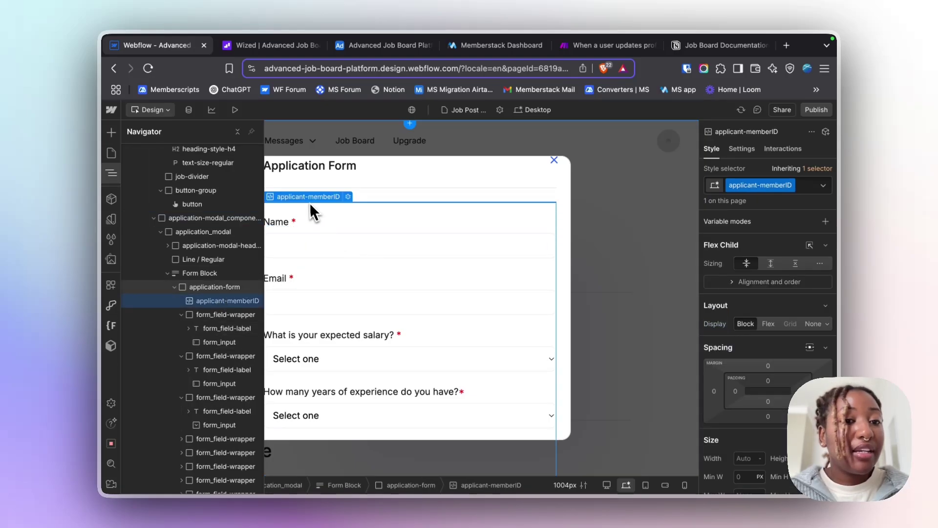
pyautogui.click(742, 149)
pyautogui.scroll(-4, 760, 376)
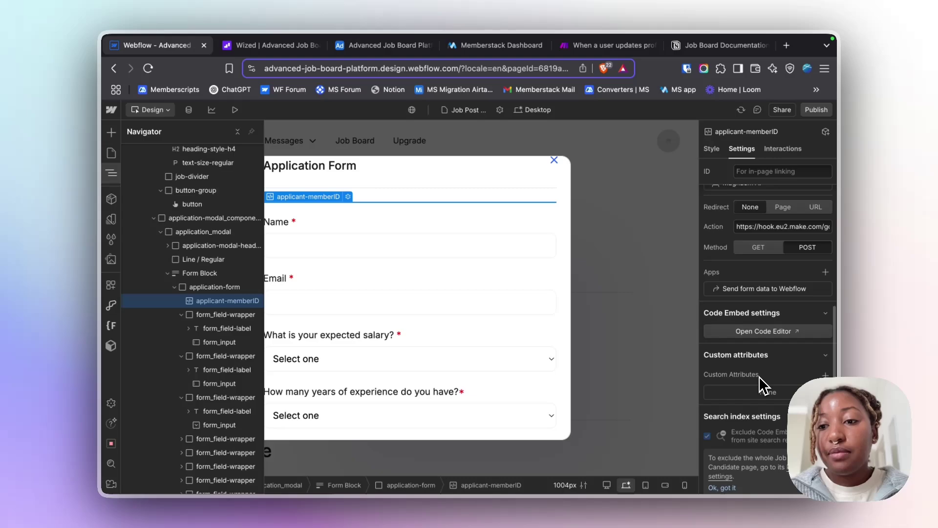
pyautogui.click(765, 335)
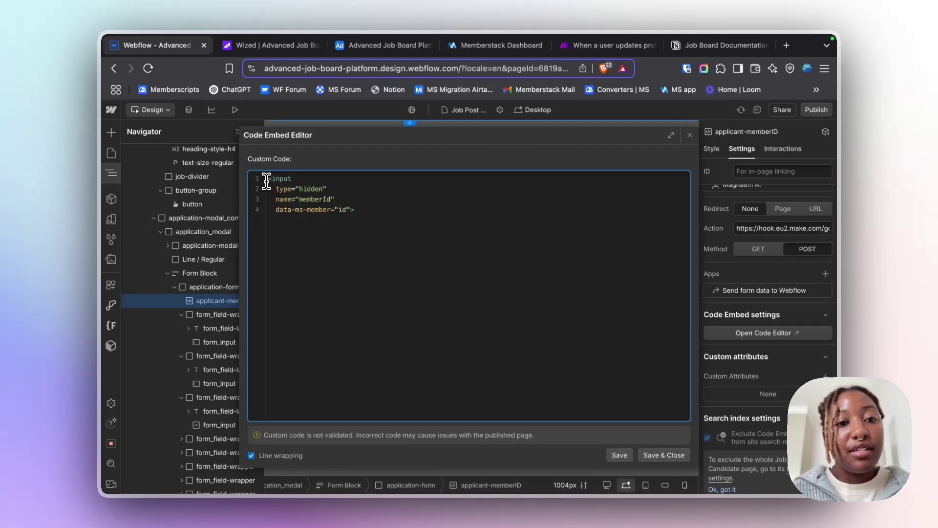
pyautogui.moveTo(264, 179); pyautogui.dragTo(357, 211)
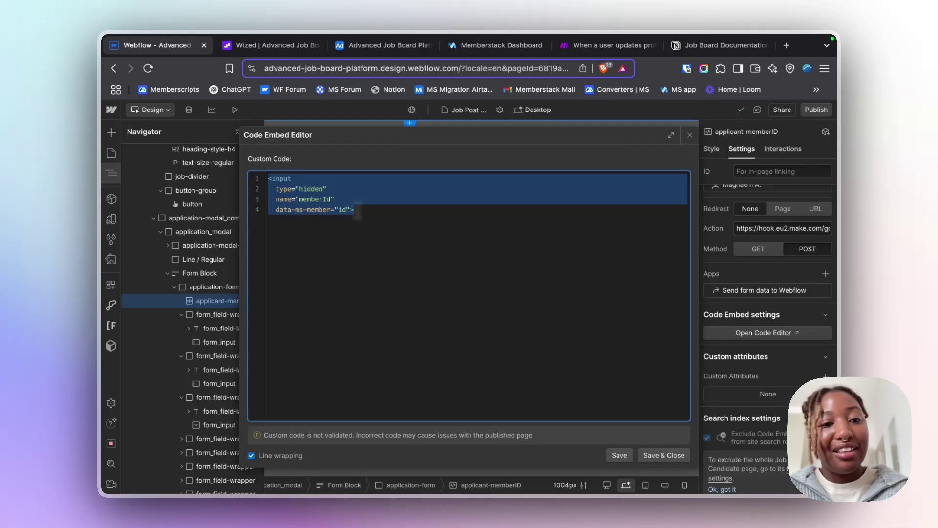
pyautogui.click(690, 136)
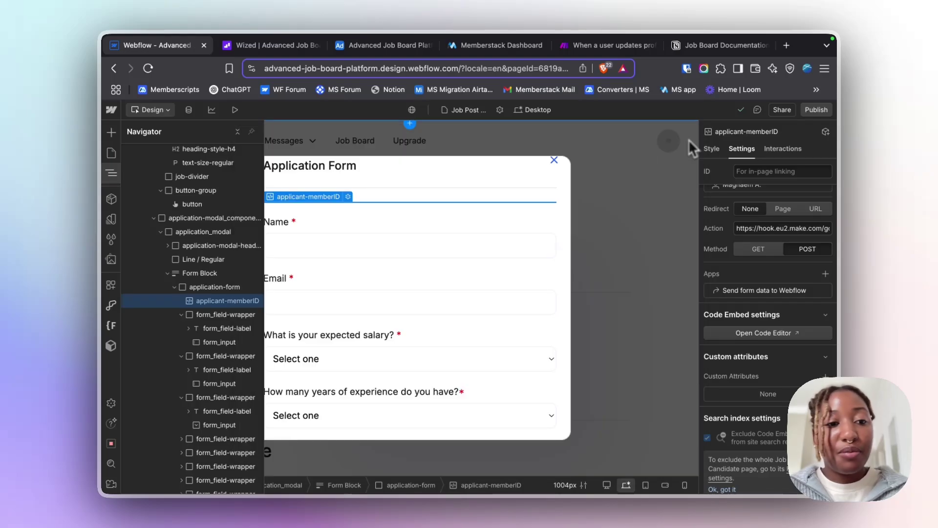
# Review the code of the Jobid embed in the application form, save and close it, and check the form's submission settings.
pyautogui.scroll(-4, 199, 292)
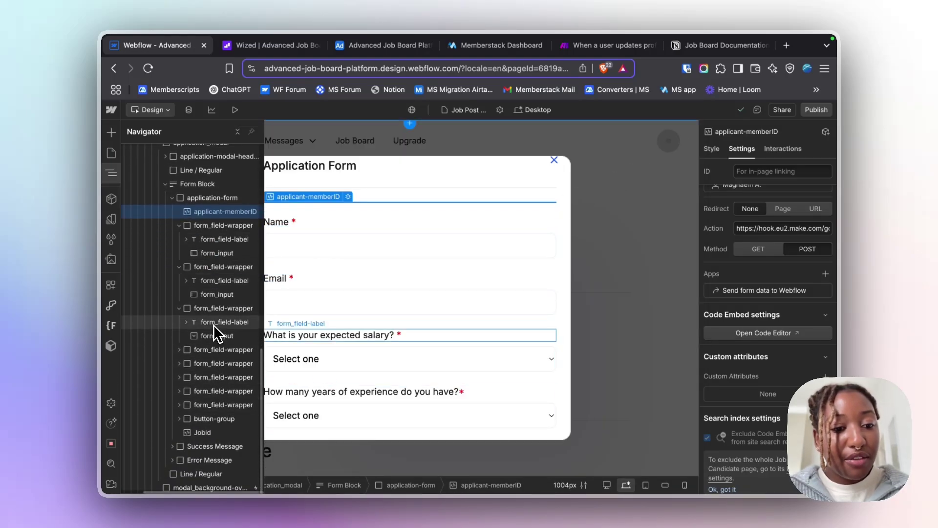
pyautogui.doubleClick(215, 435)
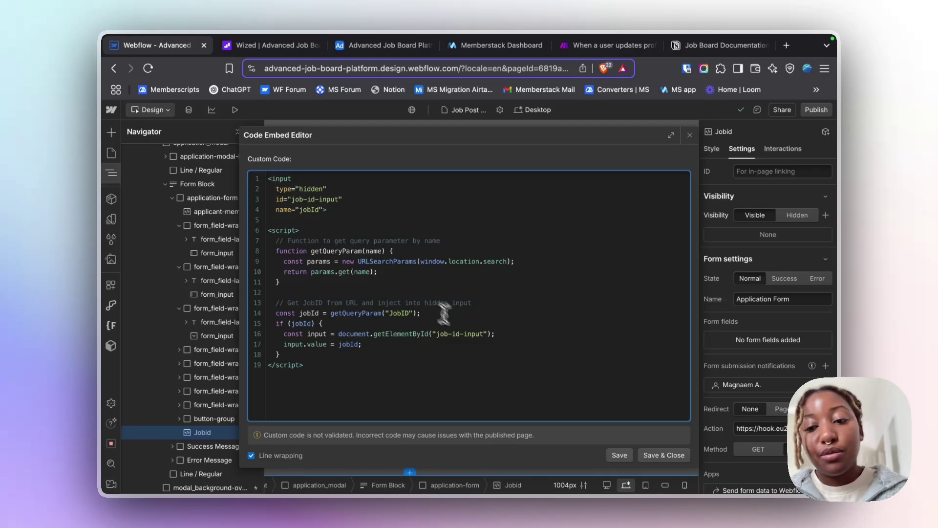
pyautogui.click(663, 459)
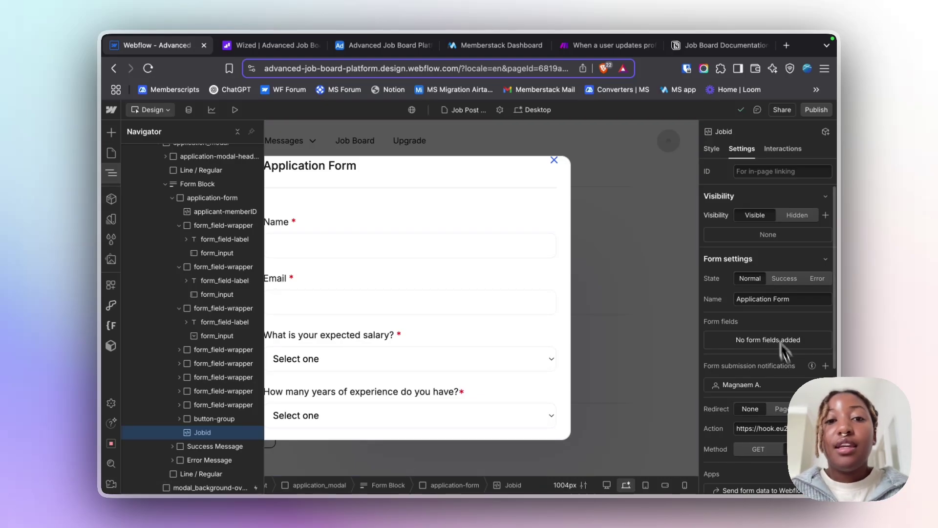
pyautogui.scroll(-5, 767, 313)
pyautogui.scroll(-1, 765, 310)
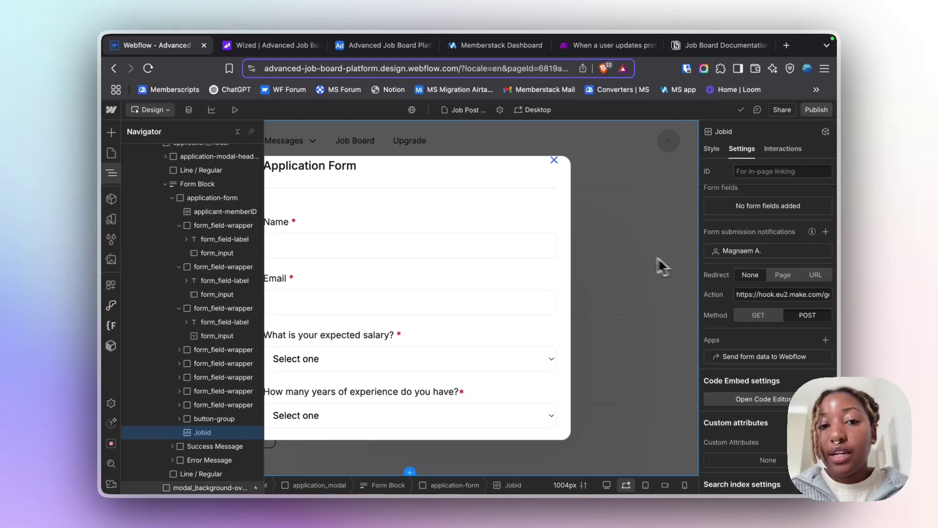
# Switch to Make and open the Candidate submits an application form scenario from the Job Board Template folder.
pyautogui.click(740, 293)
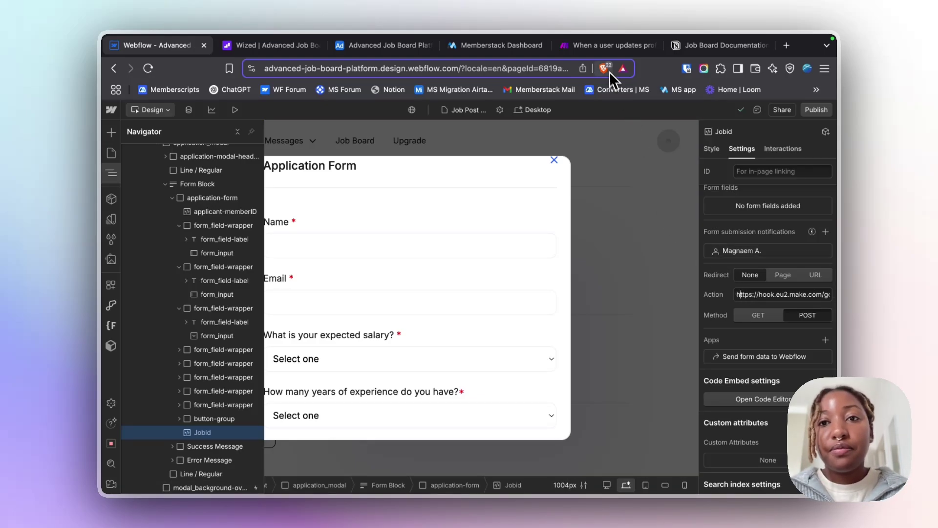
pyautogui.click(600, 52)
pyautogui.moveTo(130, 159)
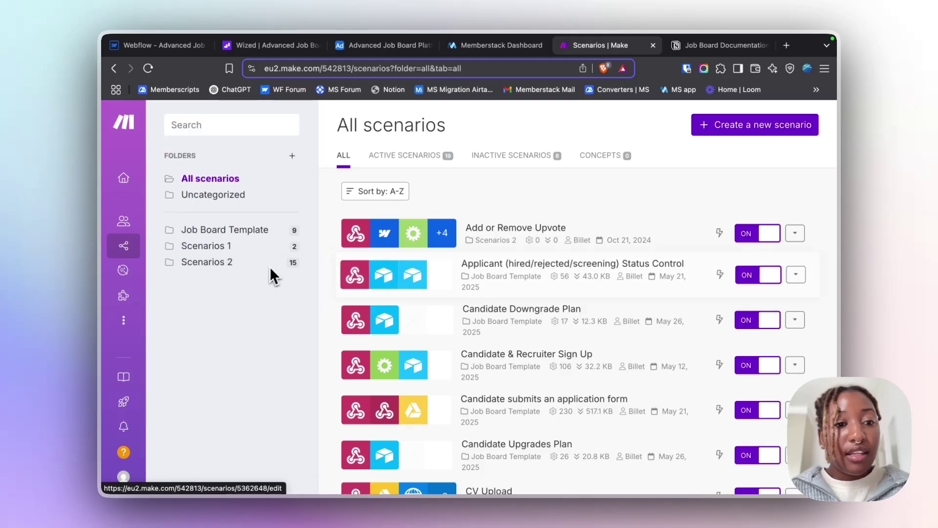
pyautogui.click(262, 233)
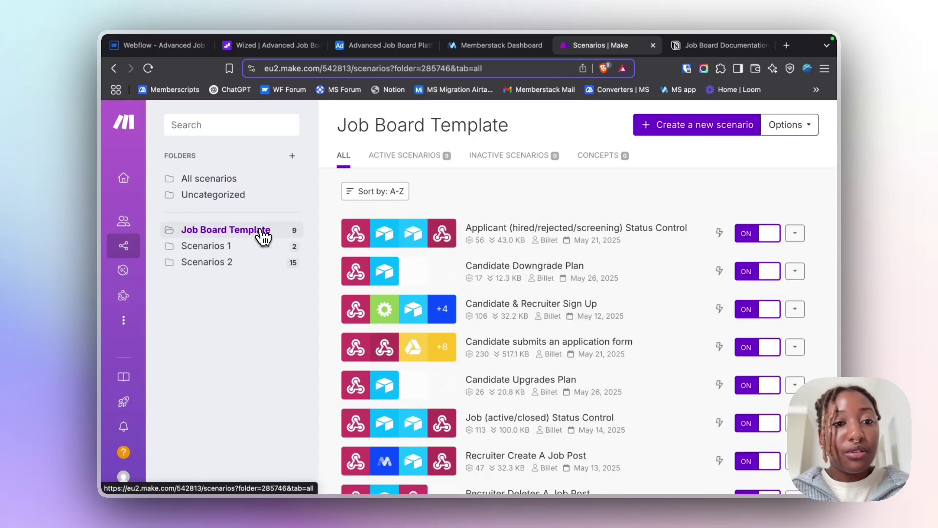
pyautogui.scroll(-3, 537, 247)
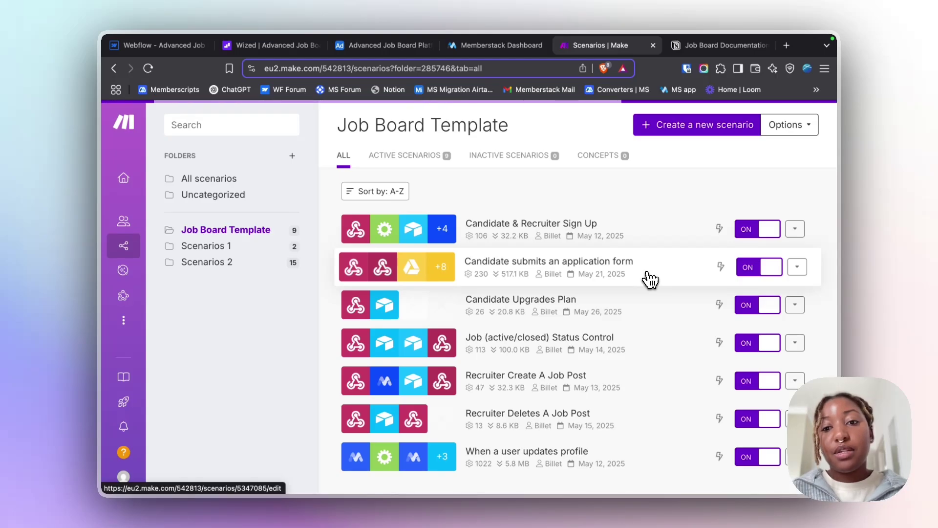
pyautogui.click(650, 280)
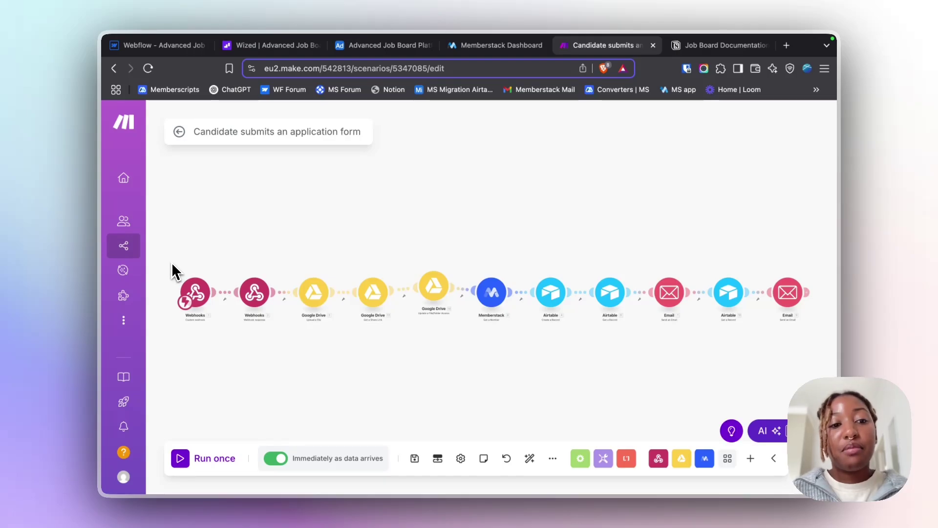
# Review the Custom webhook and Webhook response modules, highlight the redirect URL in the Location header, and close both without changes.
pyautogui.click(199, 292)
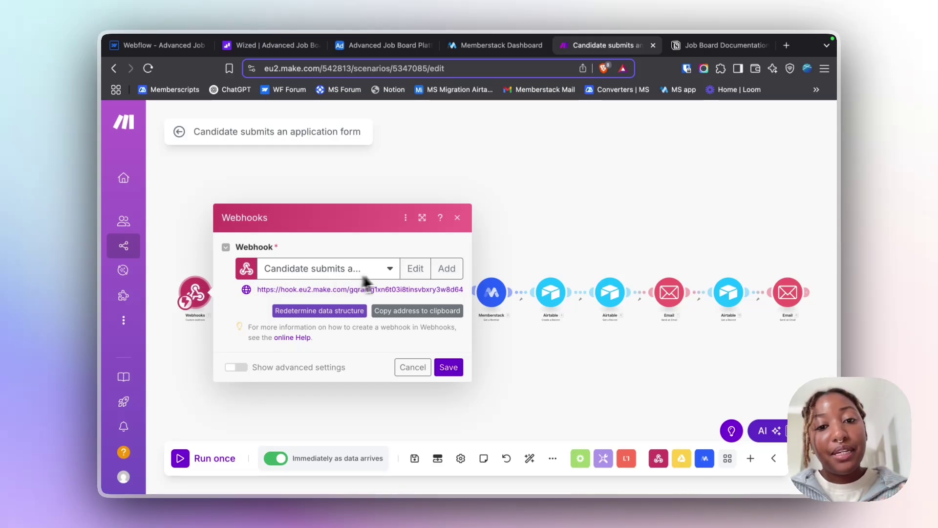
pyautogui.click(458, 218)
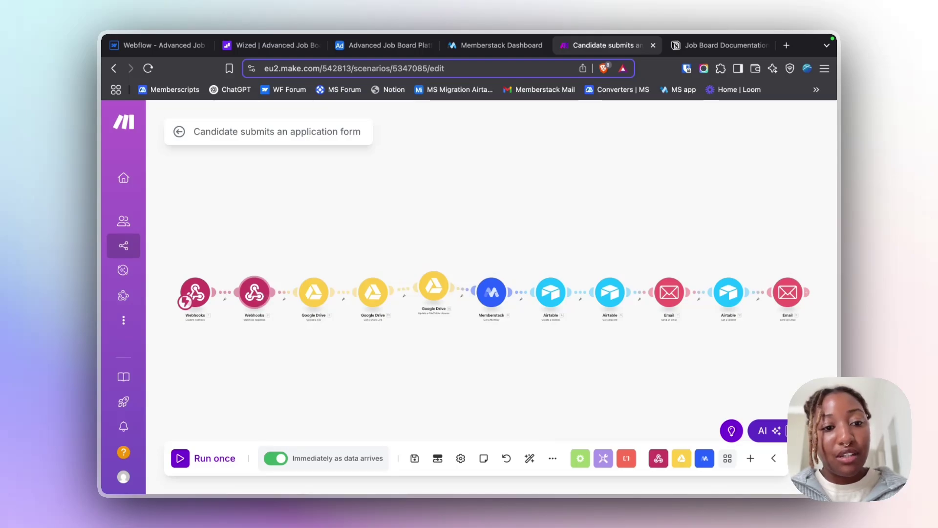
pyautogui.click(255, 293)
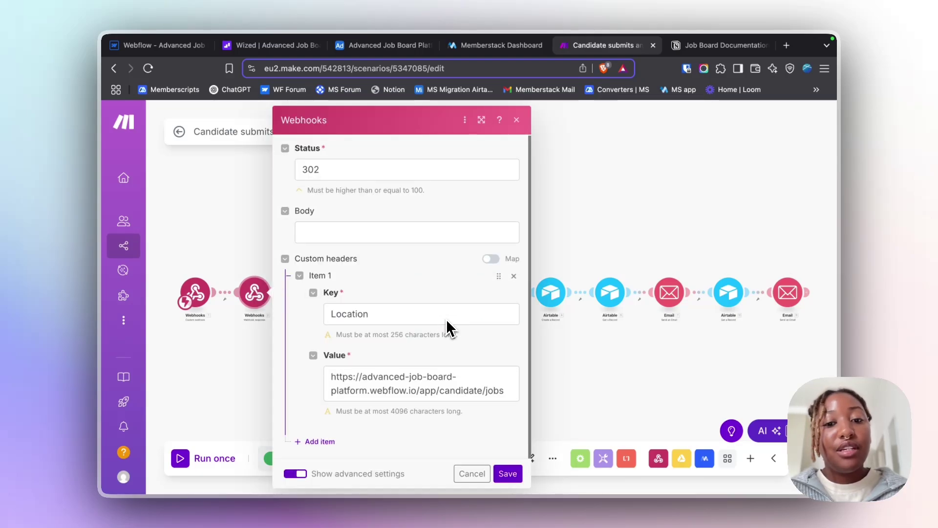
pyautogui.click(446, 390)
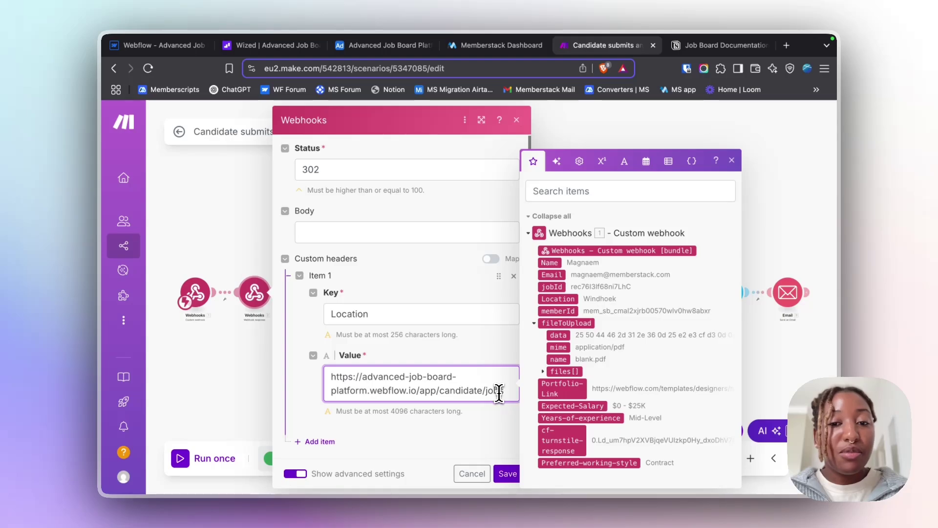
pyautogui.moveTo(504, 391); pyautogui.dragTo(329, 374)
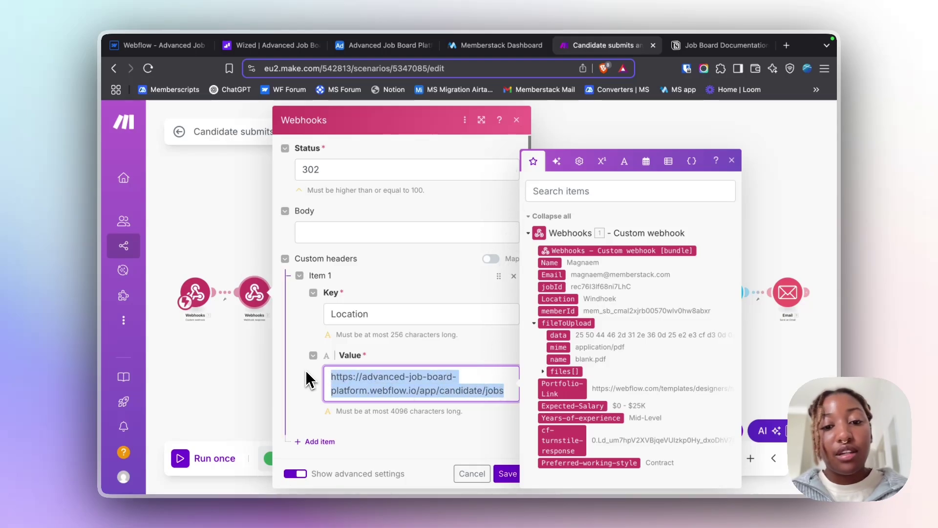
pyautogui.click(347, 374)
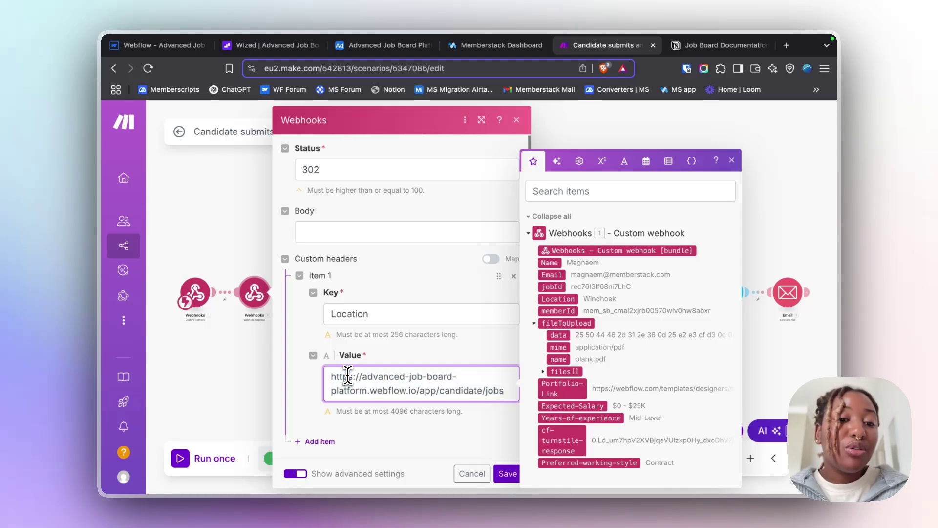
pyautogui.moveTo(327, 378); pyautogui.dragTo(527, 408)
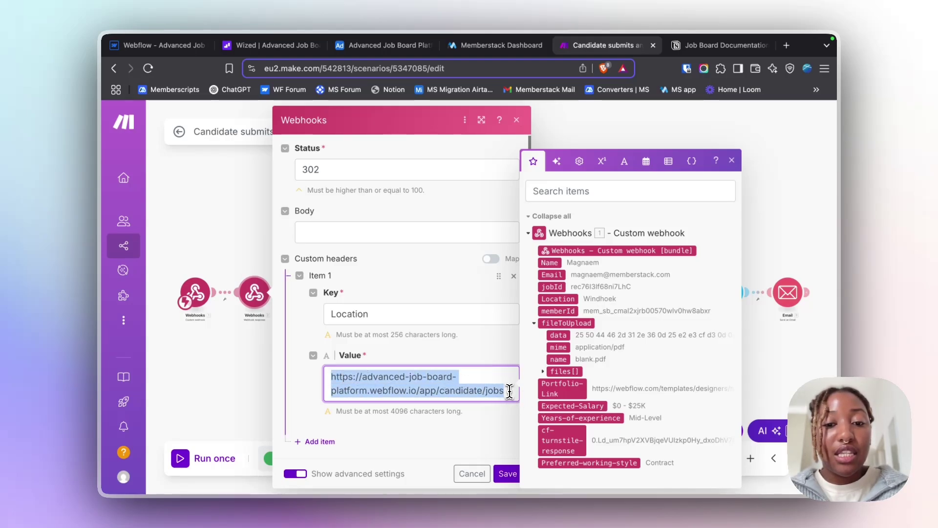
pyautogui.click(510, 391)
pyautogui.click(517, 121)
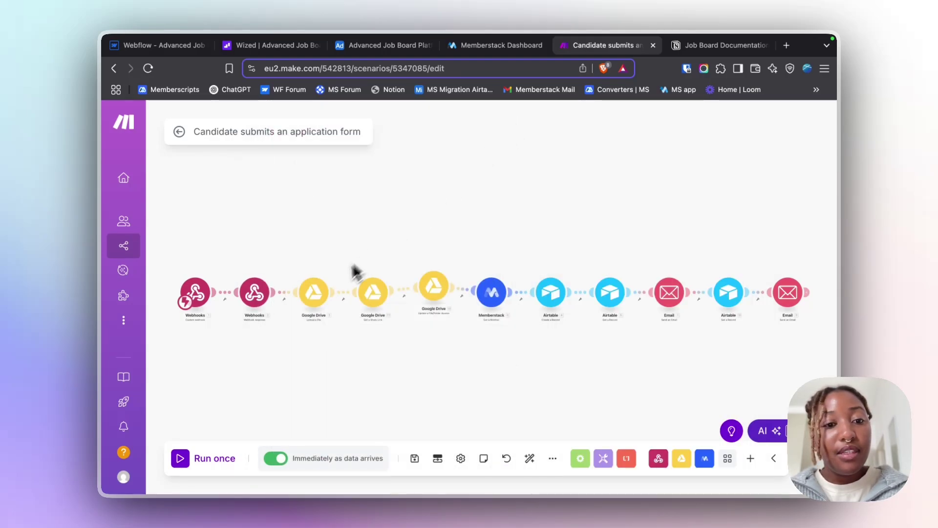
pyautogui.scroll(3, 309, 293)
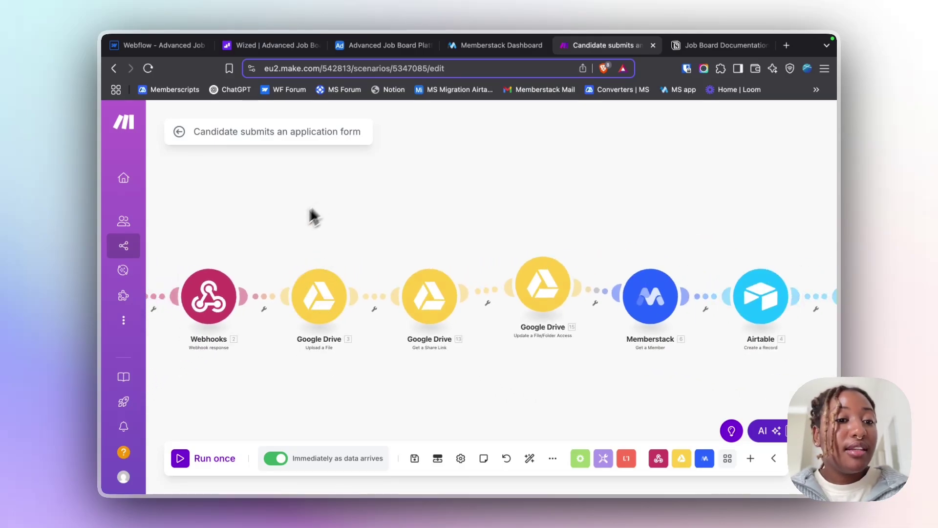
pyautogui.hscroll(-5, 268, 247)
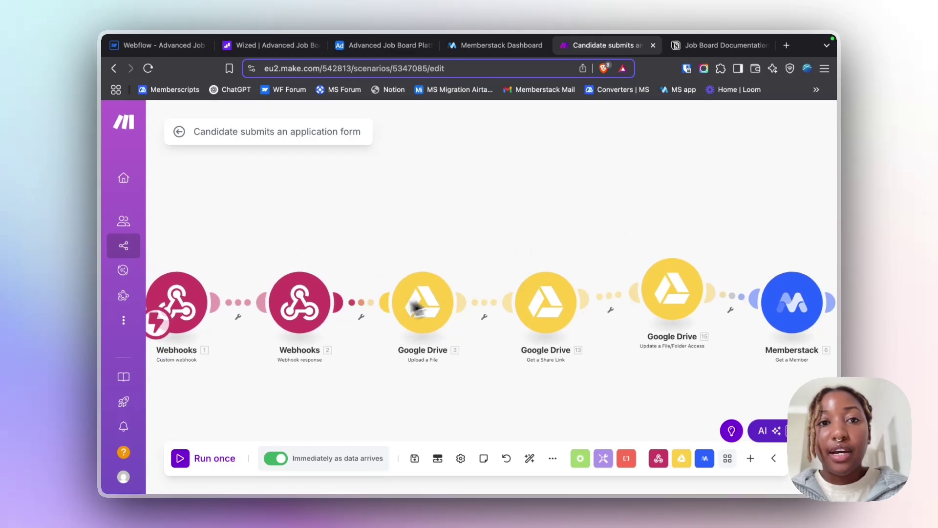
# Open the live candidate dashboard in a new tab, dismiss the password-saving prompt, and open the Automation Expert job post.
pyautogui.click(787, 45)
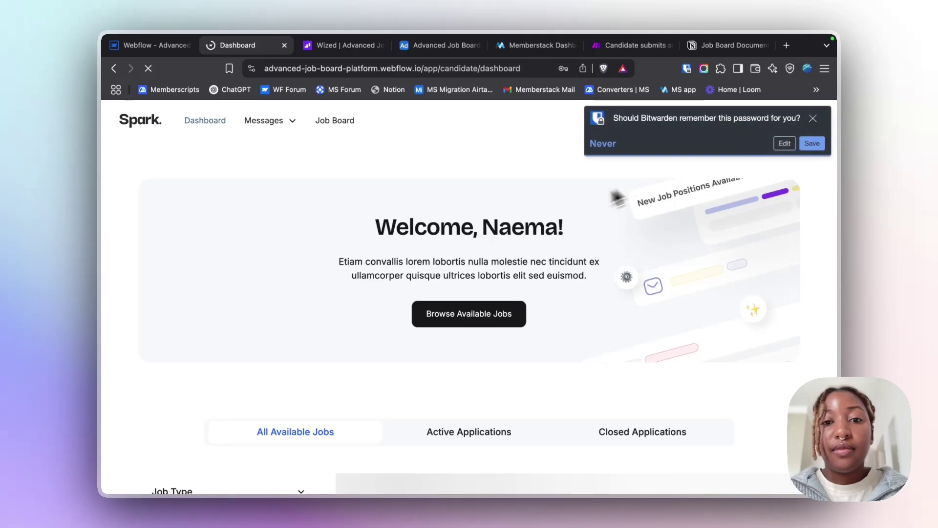
pyautogui.scroll(-3, 456, 283)
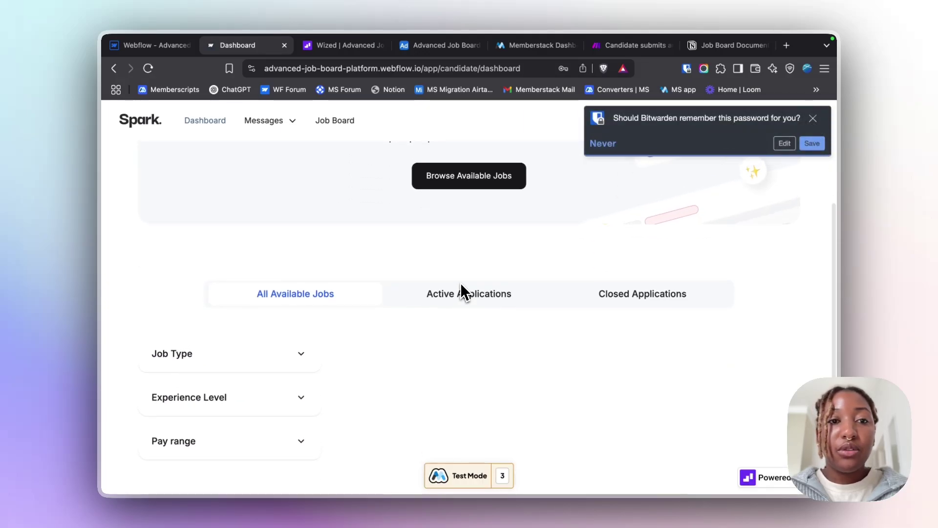
pyautogui.scroll(-2, 459, 313)
pyautogui.click(452, 387)
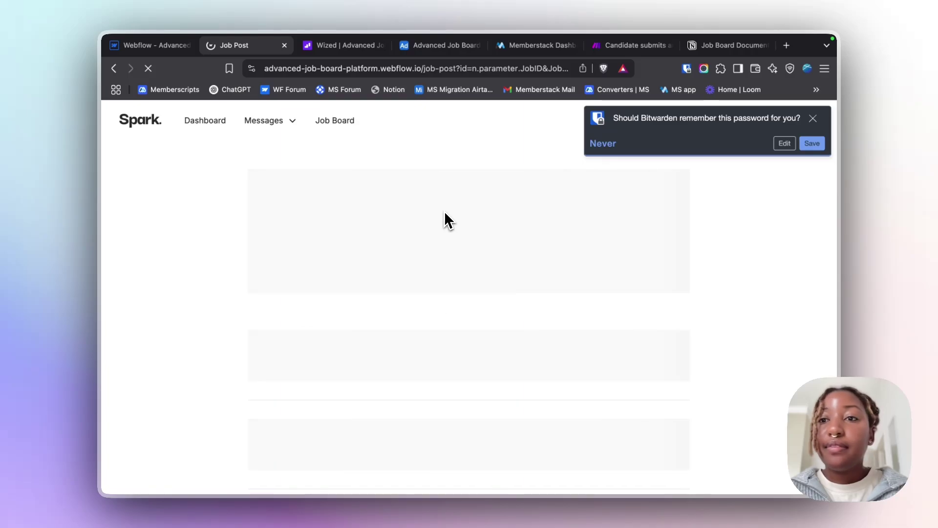
pyautogui.click(813, 118)
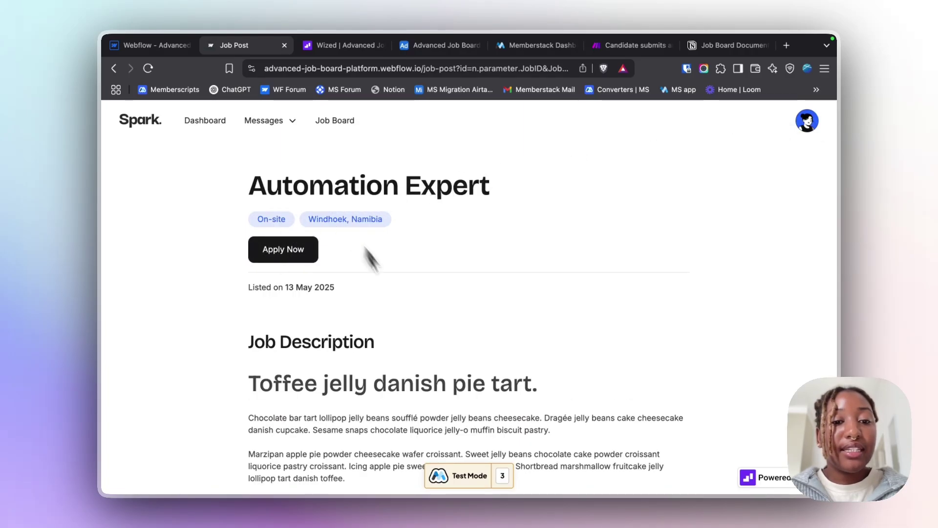
# Start an application for the job and fill in the applicant's name and email, expected salary $25K - $50K, and Entry-Level experience.
pyautogui.click(297, 254)
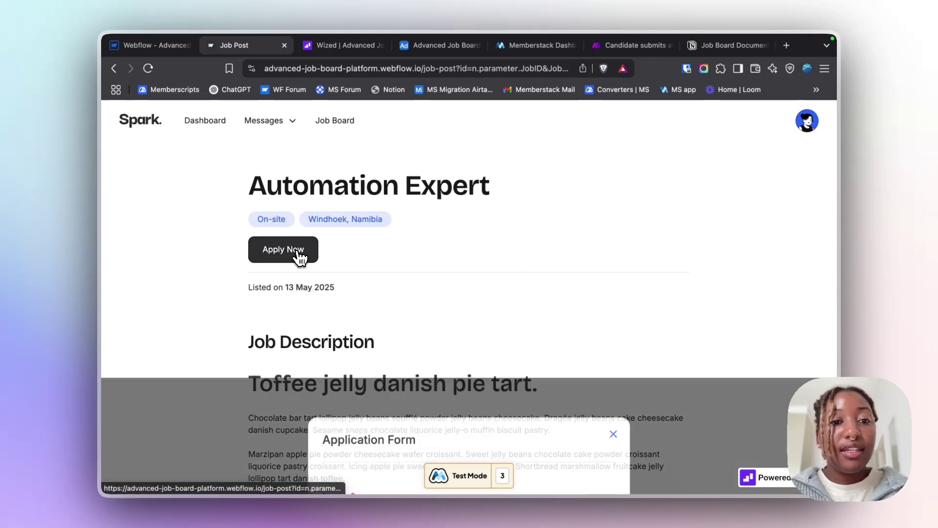
pyautogui.click(454, 247)
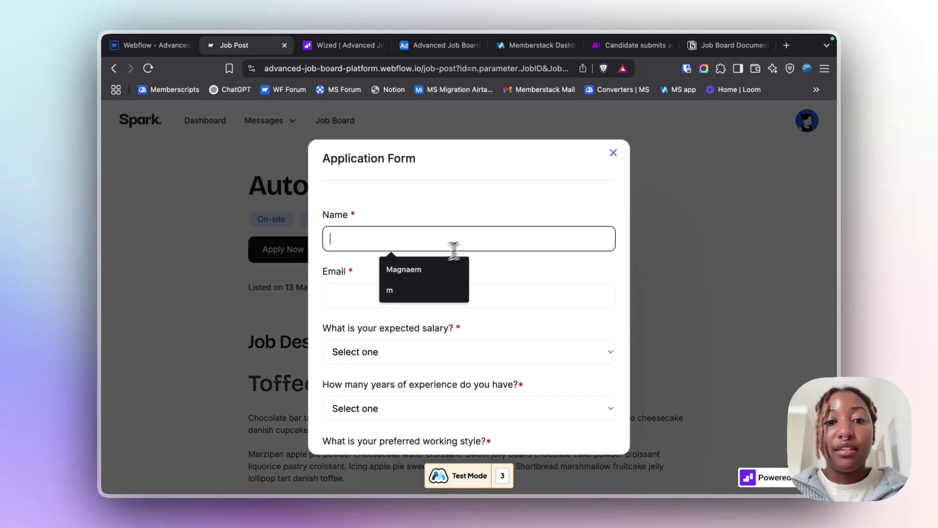
pyautogui.click(420, 270)
pyautogui.click(408, 288)
pyautogui.click(397, 366)
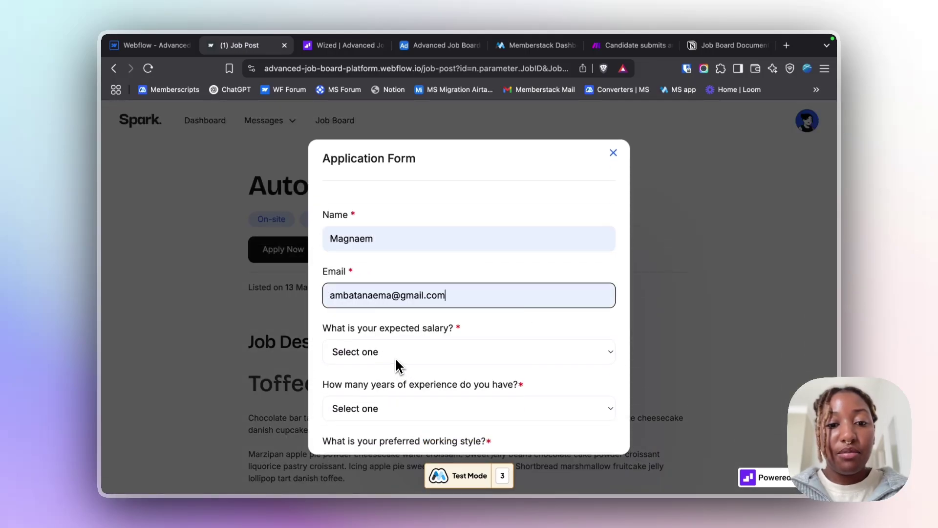
pyautogui.click(383, 383)
pyautogui.click(376, 412)
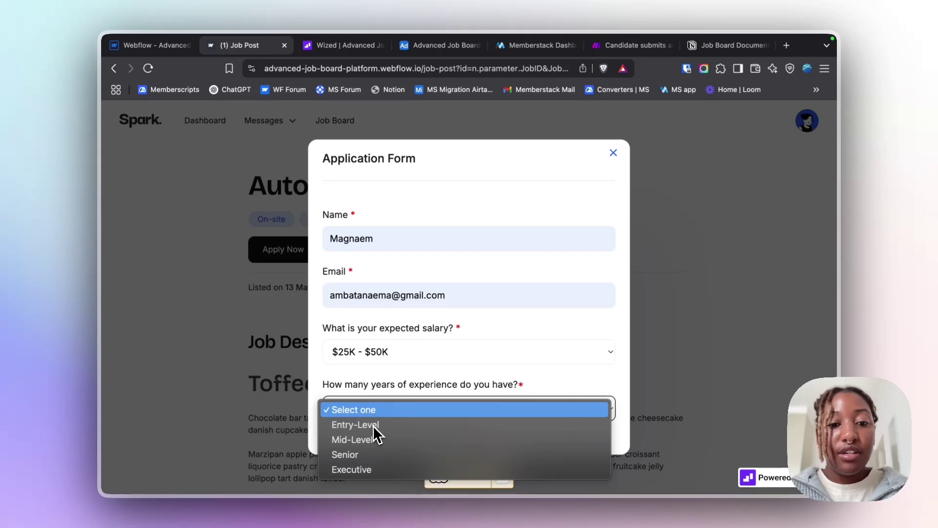
pyautogui.click(374, 425)
# Choose Internship as the preferred working style and fill in the location Windhoek and the saved portfolio link.
pyautogui.scroll(-5, 391, 343)
pyautogui.click(446, 234)
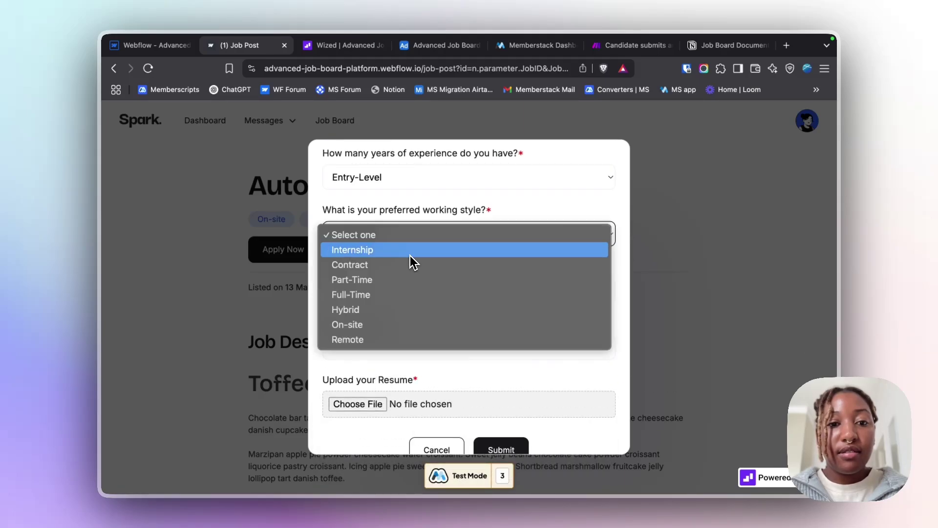
pyautogui.click(411, 258)
pyautogui.click(383, 288)
pyautogui.click(397, 321)
pyautogui.click(393, 342)
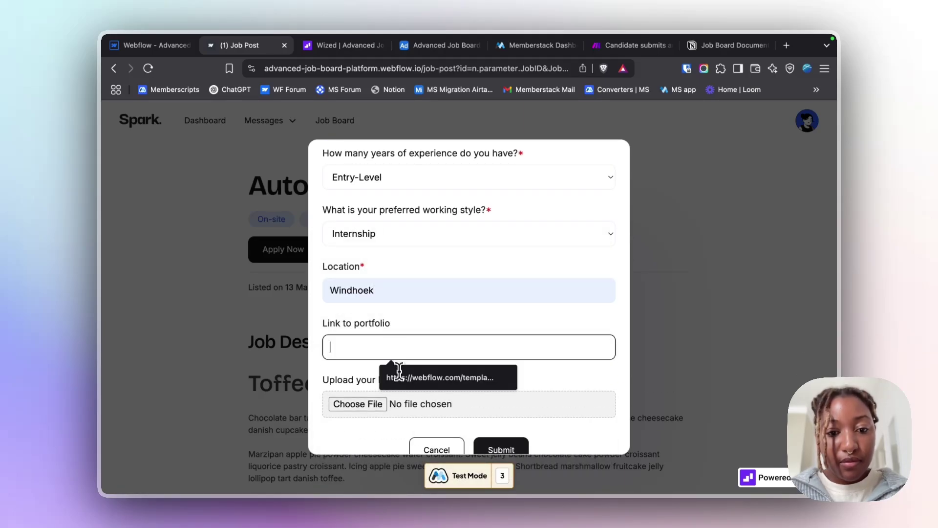
pyautogui.click(399, 372)
# Attach blank.pdf as the resume in the application form.
pyautogui.click(380, 404)
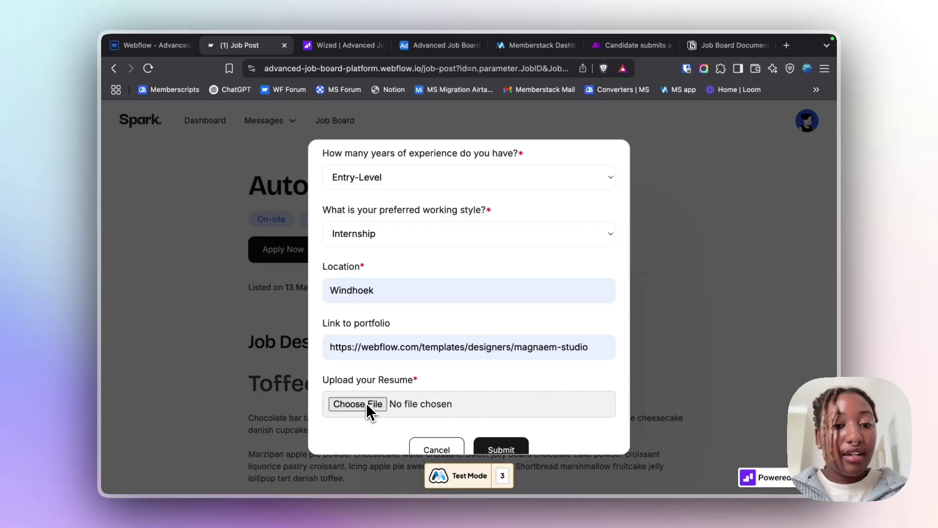
pyautogui.click(365, 403)
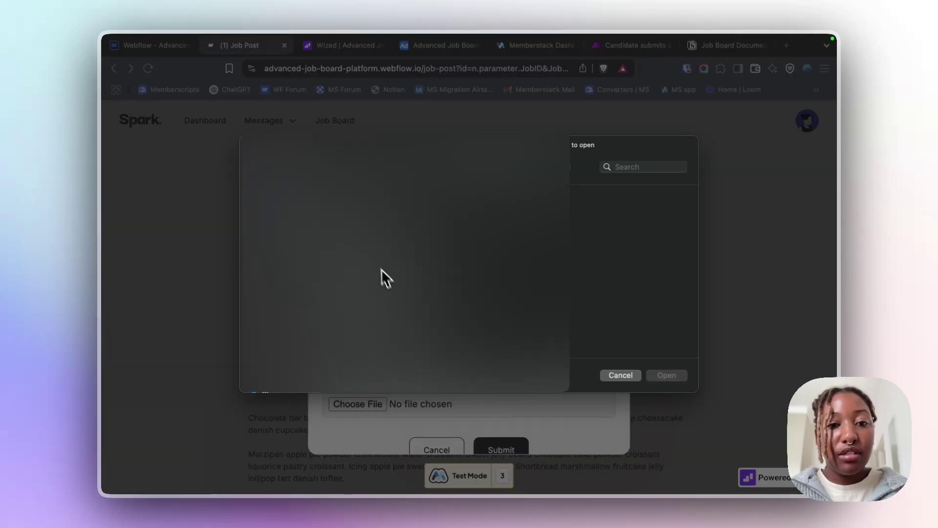
pyautogui.doubleClick(373, 254)
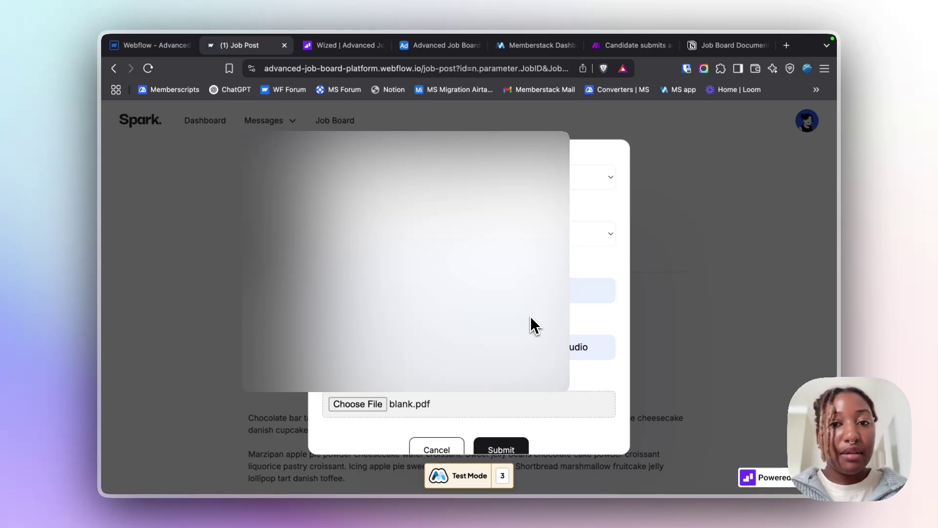
pyautogui.scroll(-1, 528, 322)
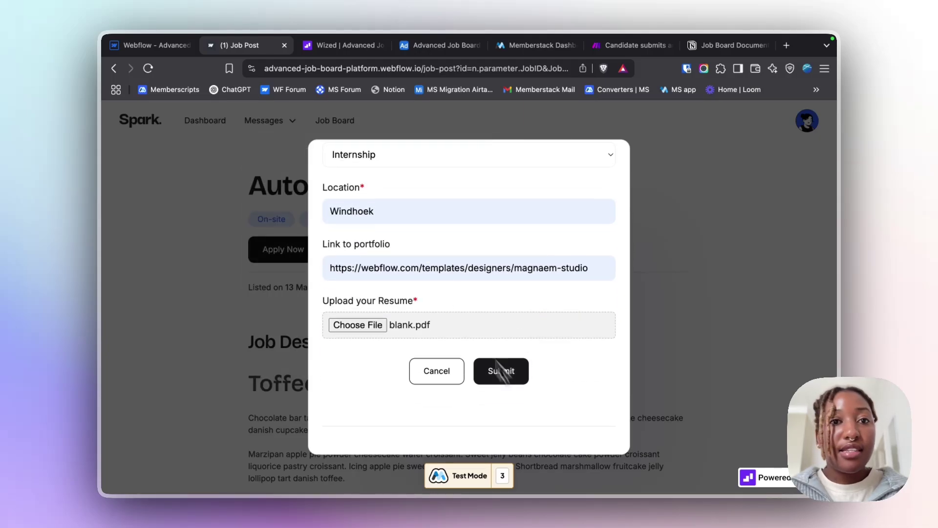
# Run the Make scenario once so it waits for data, and submit the completed application form on the job post.
pyautogui.click(631, 45)
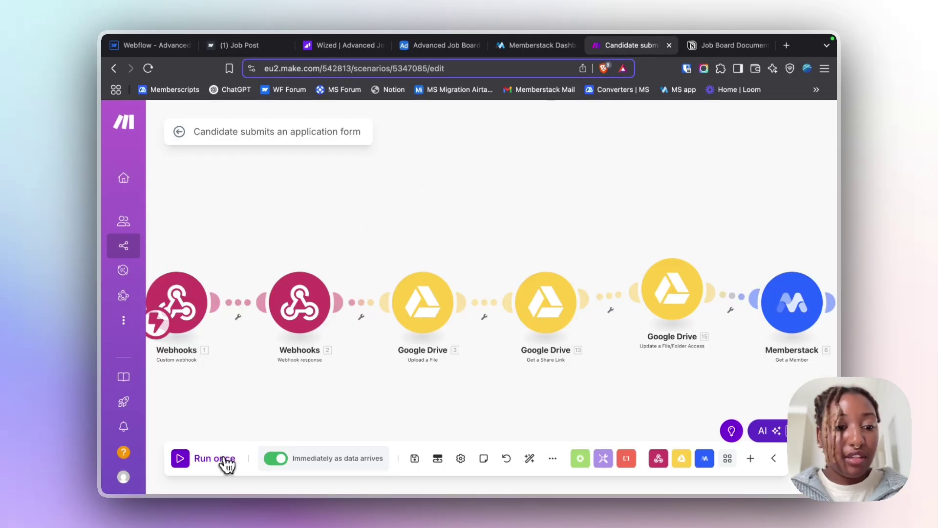
pyautogui.scroll(-5, 426, 308)
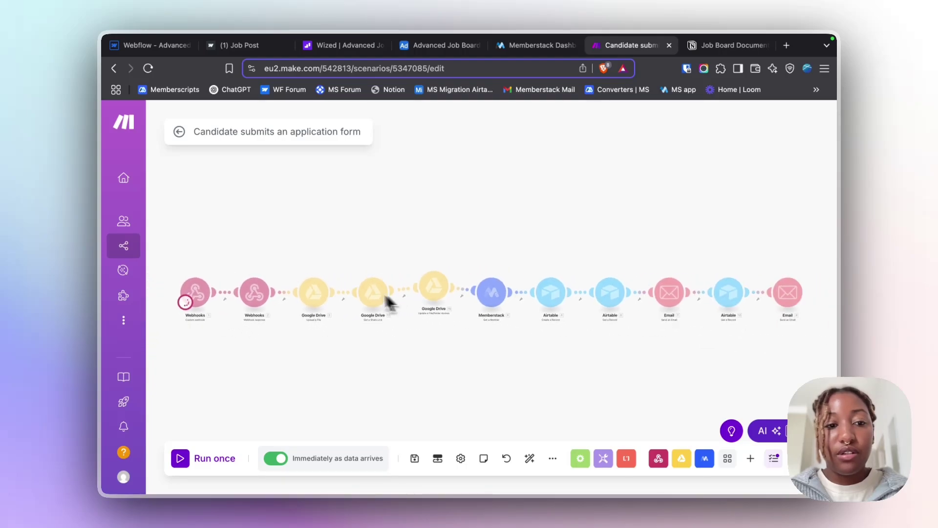
pyautogui.click(249, 48)
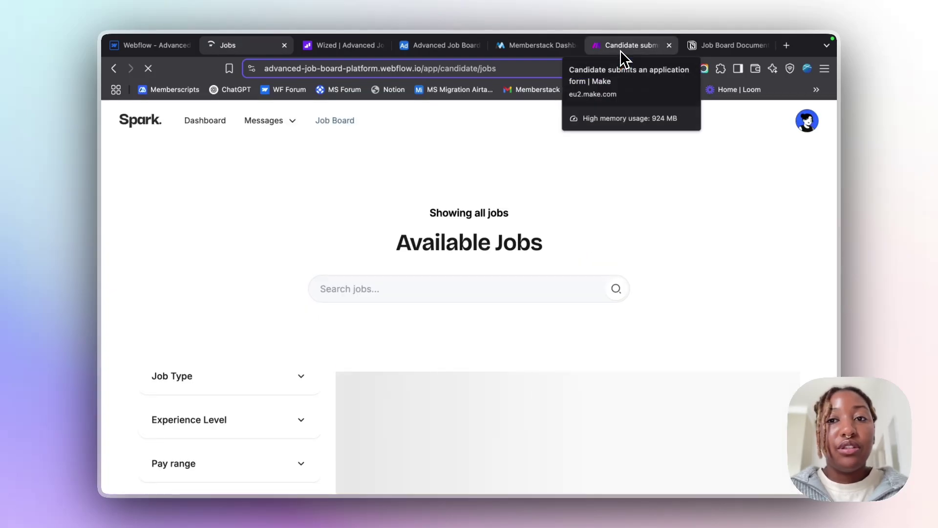
# Return to Make, open the Custom webhook's run output, and highlight its memberId line.
pyautogui.click(621, 51)
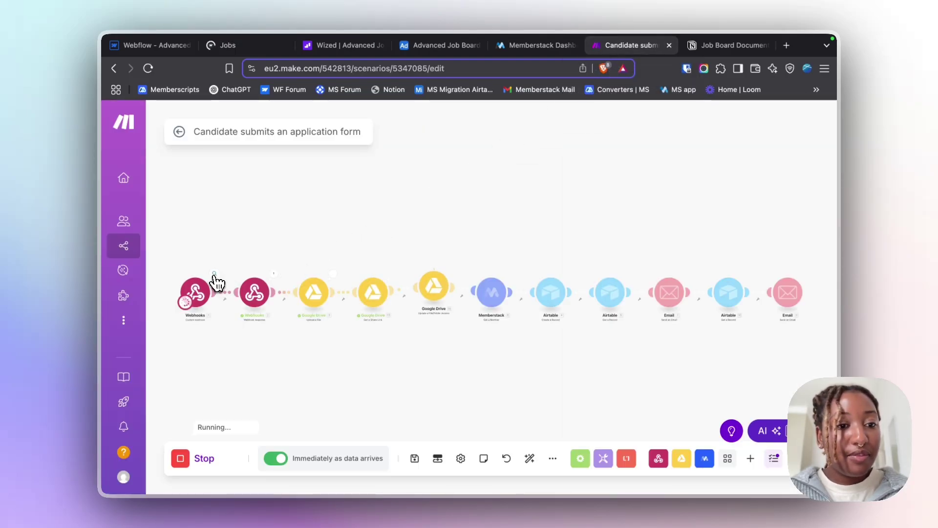
pyautogui.click(215, 275)
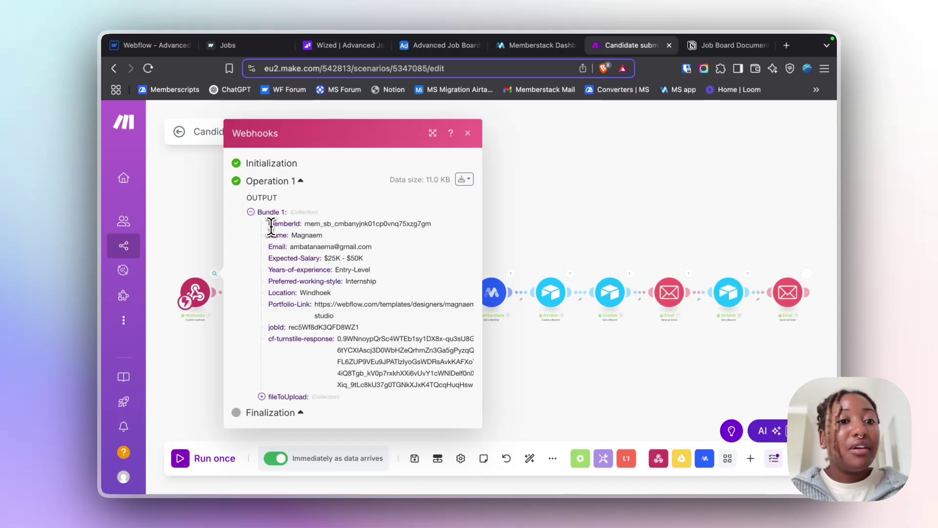
pyautogui.tripleClick(445, 227)
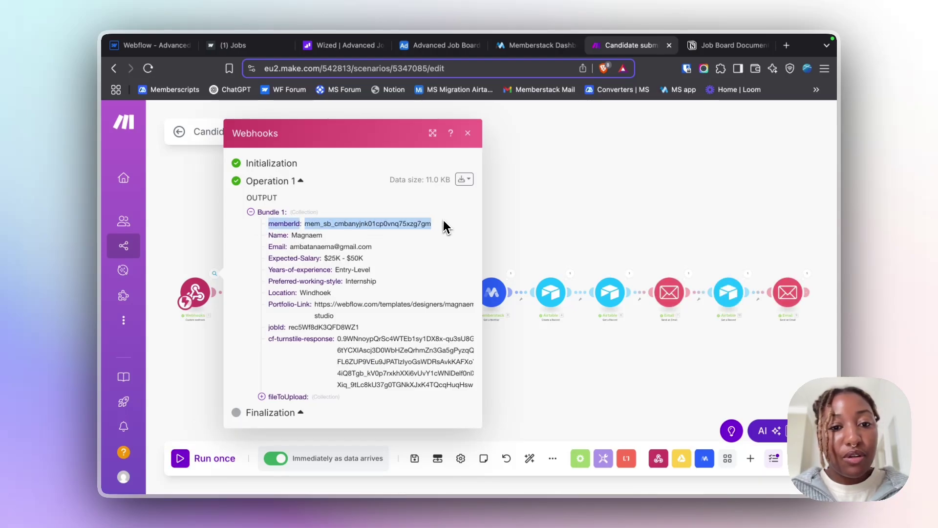
# Highlight the jobId line in the webhook output, and open the Jobid code embed in Webflow to highlight its code.
pyautogui.moveTo(268, 327); pyautogui.dragTo(387, 332)
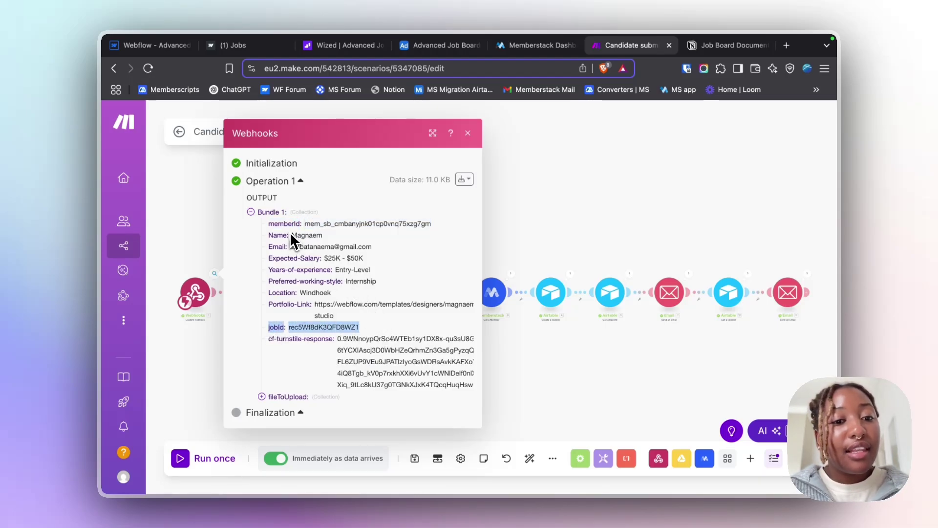
pyautogui.click(164, 50)
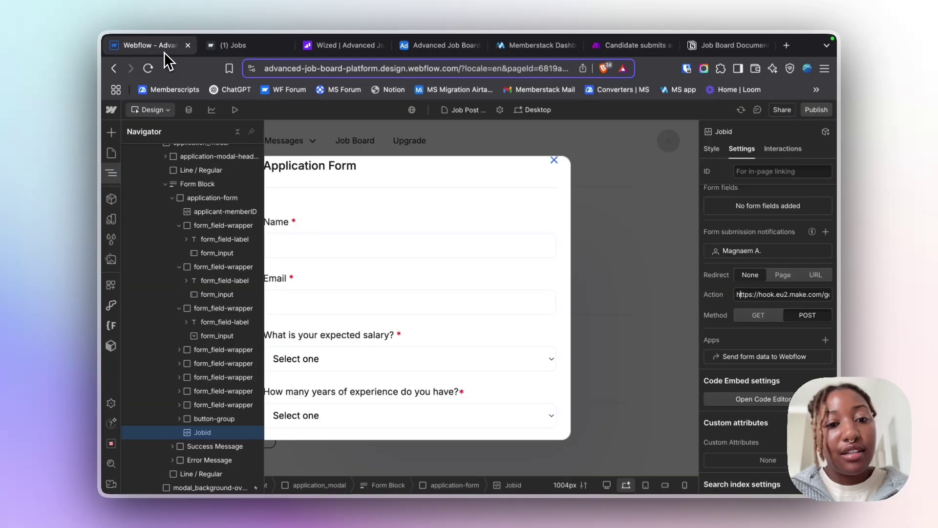
pyautogui.doubleClick(240, 437)
pyautogui.moveTo(335, 365); pyautogui.dragTo(271, 239)
# Open the Automation Expert job from the live job board and highlight the JobID parameter in the page's URL.
pyautogui.click(252, 46)
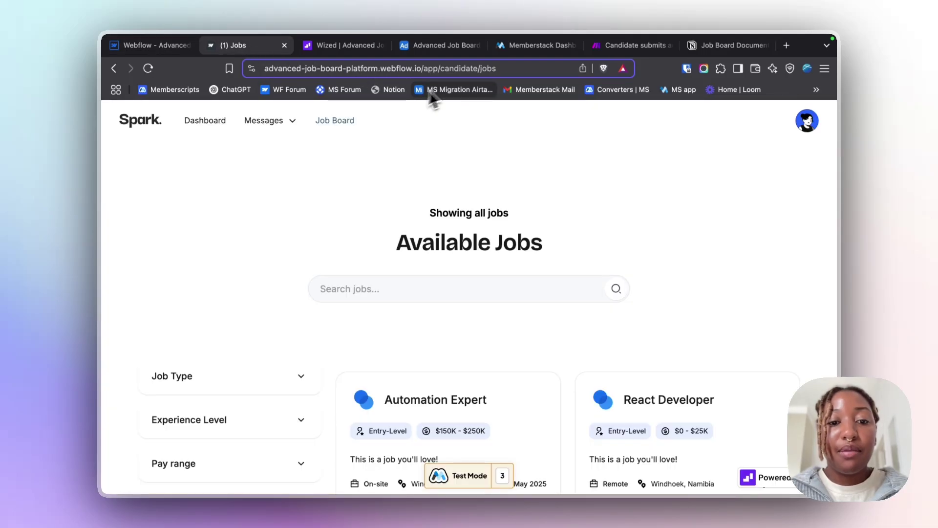
pyautogui.scroll(-5, 454, 279)
pyautogui.click(461, 293)
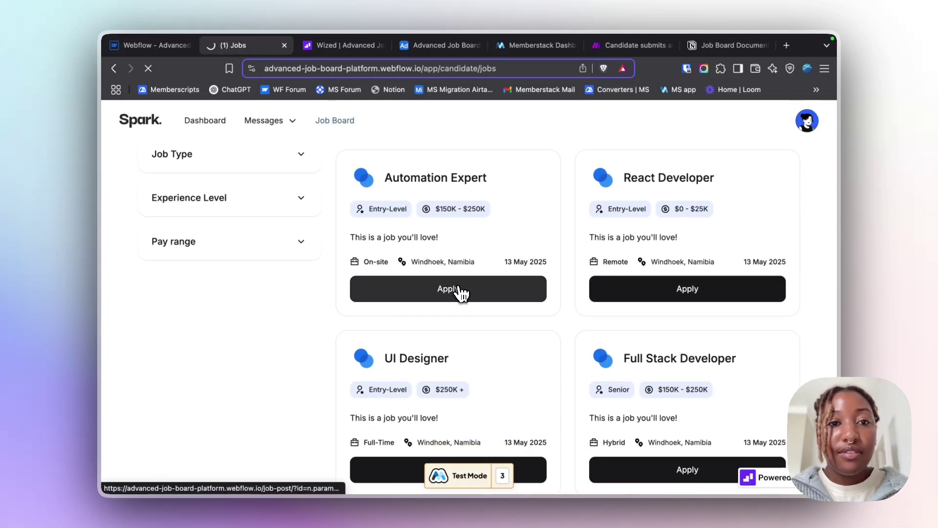
pyautogui.click(524, 74)
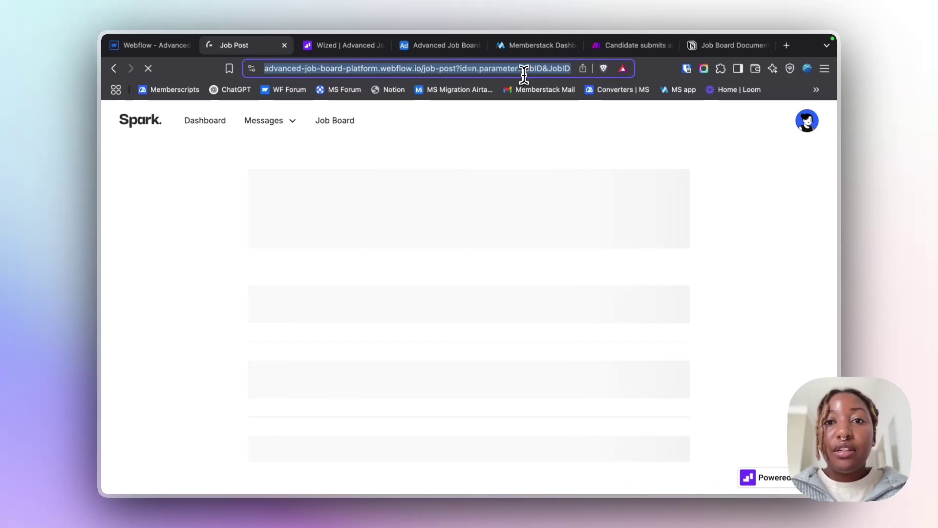
pyautogui.press('Right')
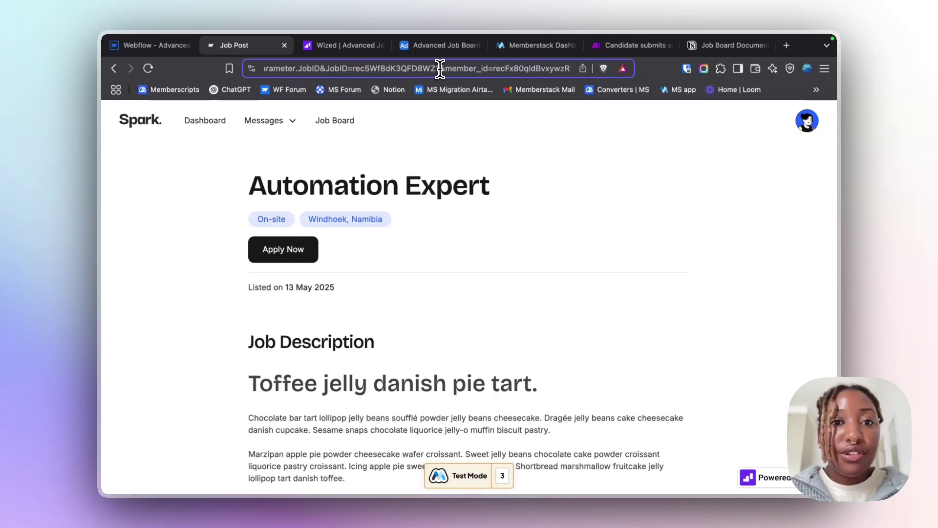
pyautogui.moveTo(441, 68); pyautogui.dragTo(335, 68)
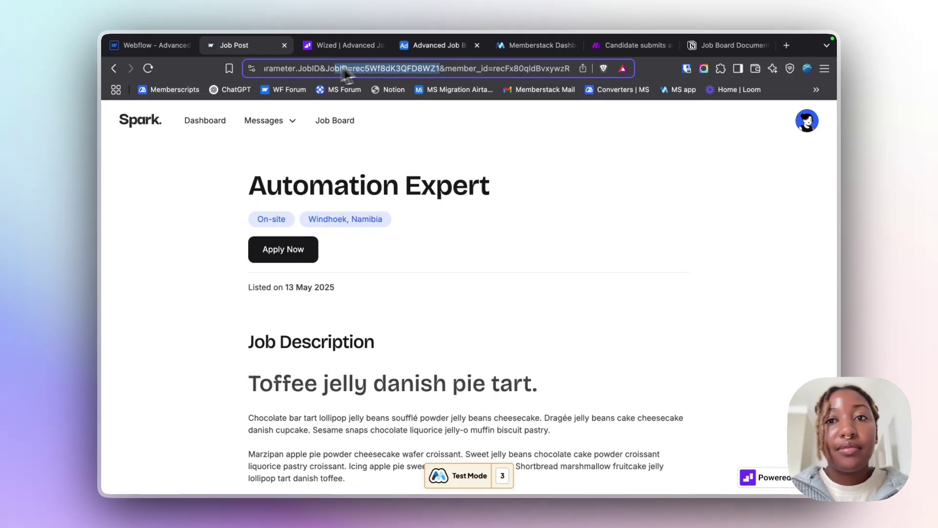
# Return to Make and inspect the webhook output's fileToUpload collection, including its files array and data, and close the output.
pyautogui.click(629, 53)
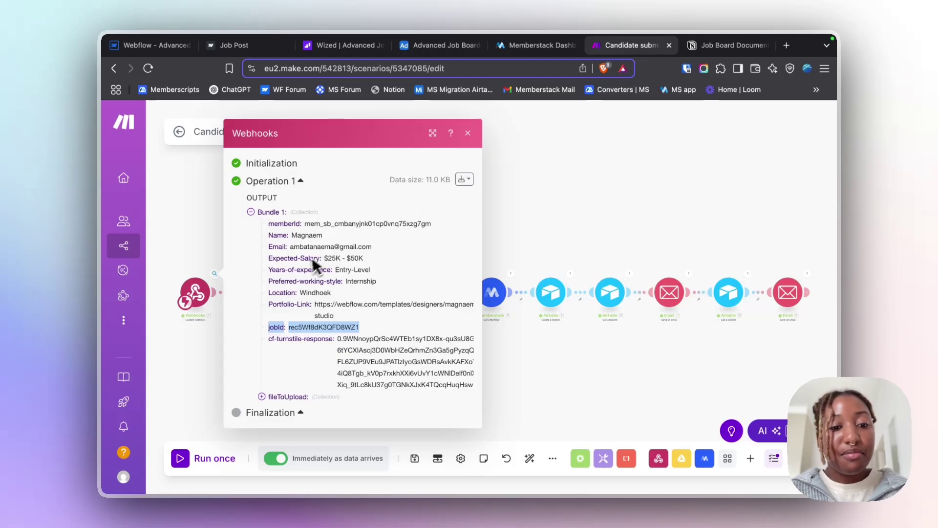
pyautogui.click(262, 397)
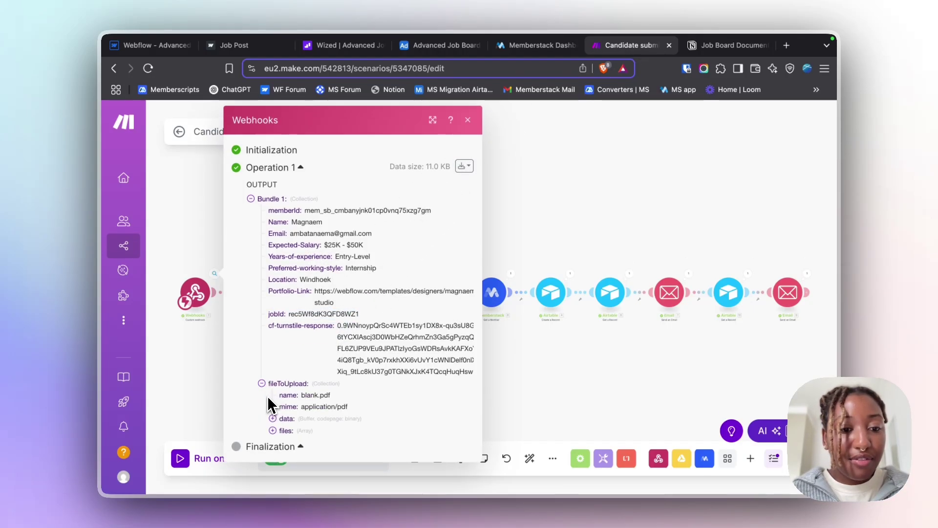
pyautogui.click(273, 430)
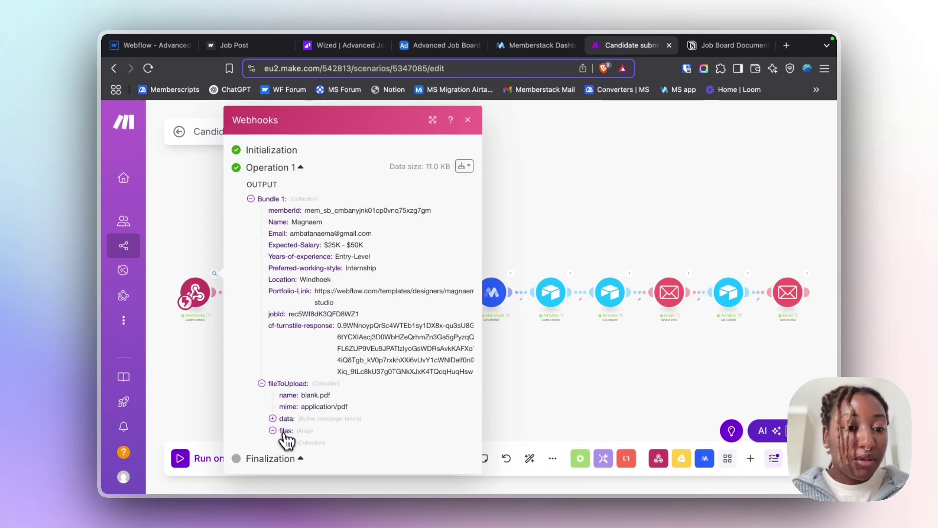
pyautogui.click(284, 443)
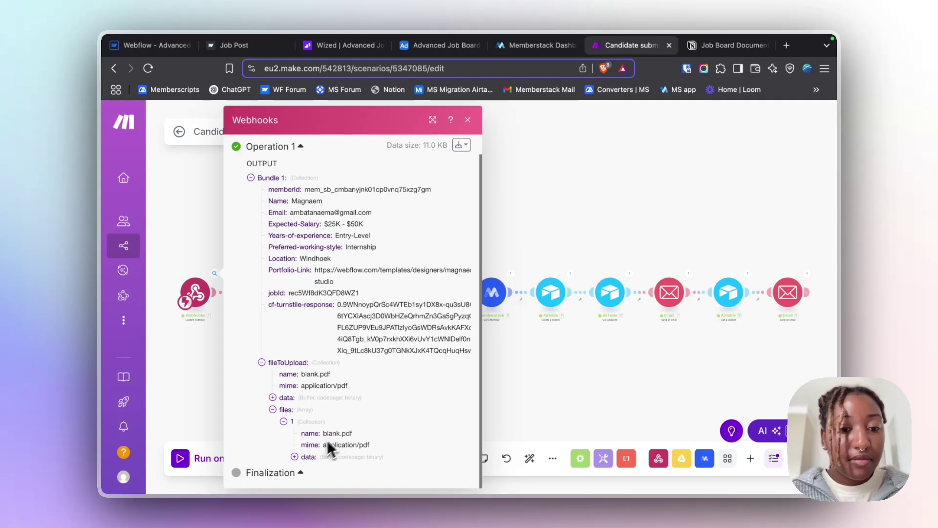
pyautogui.click(294, 456)
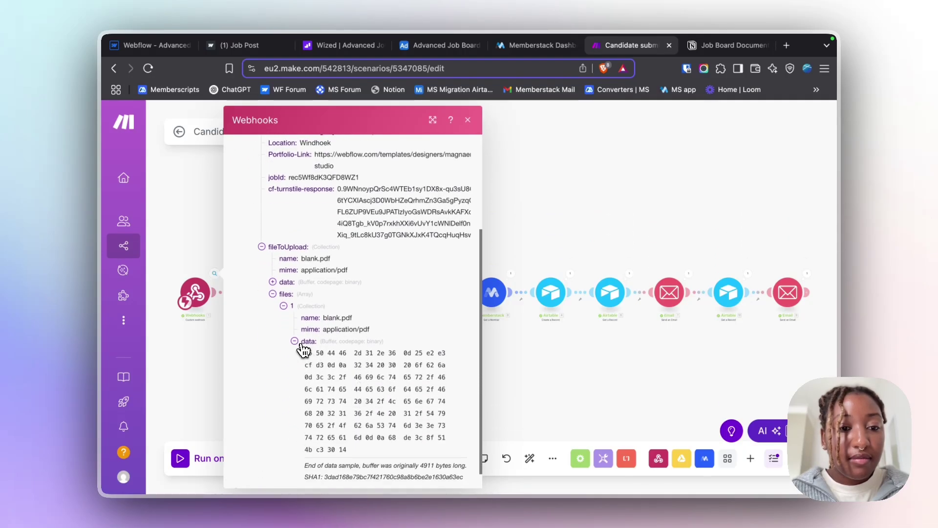
pyautogui.click(302, 348)
pyautogui.click(272, 398)
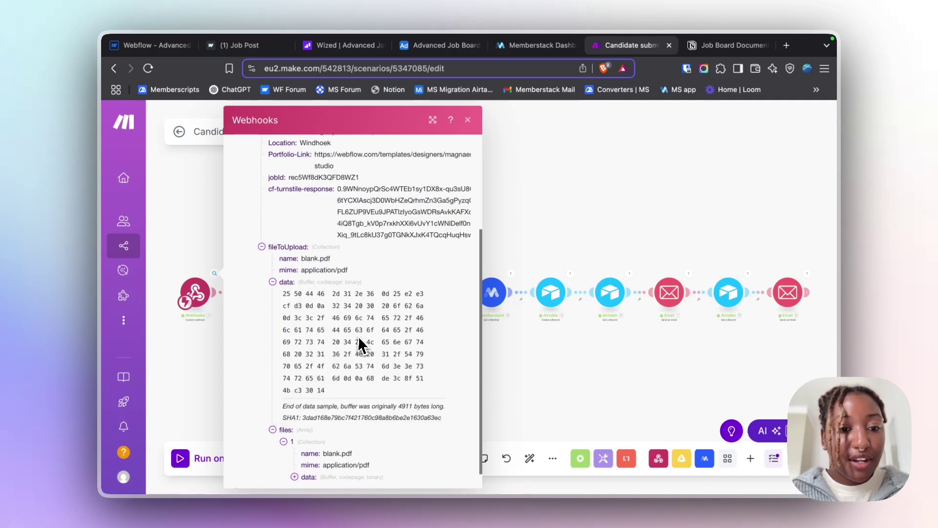
pyautogui.scroll(-1, 361, 372)
pyautogui.click(467, 120)
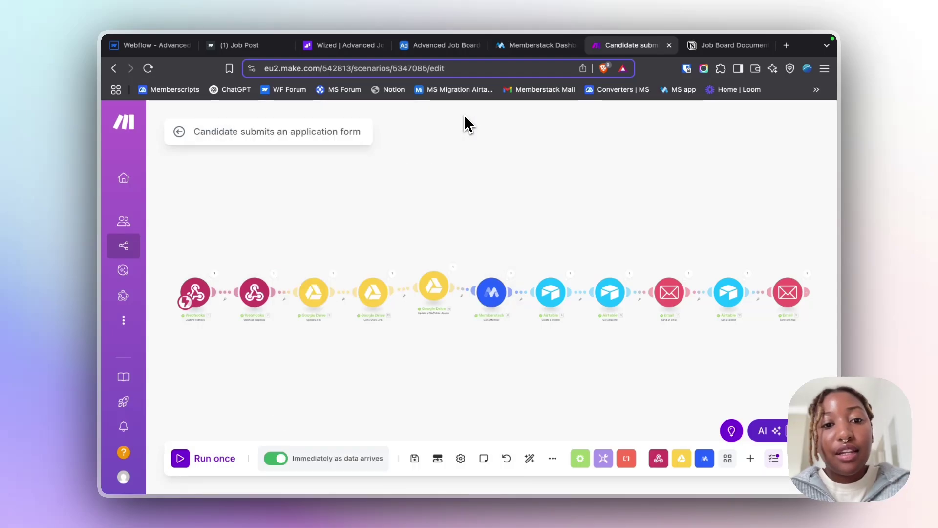
# Open the first Google Drive module, Upload a File, and highlight its manually entered Folder ID.
pyautogui.click(320, 290)
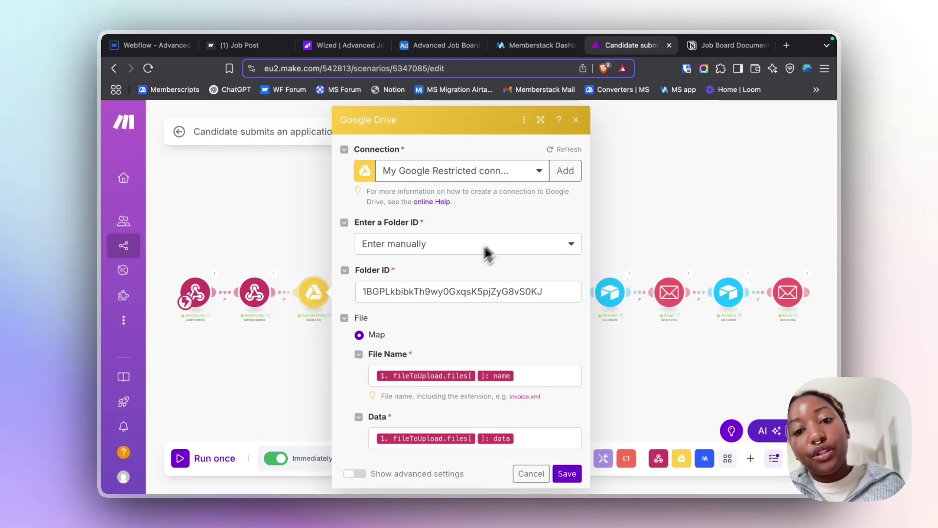
pyautogui.click(395, 291)
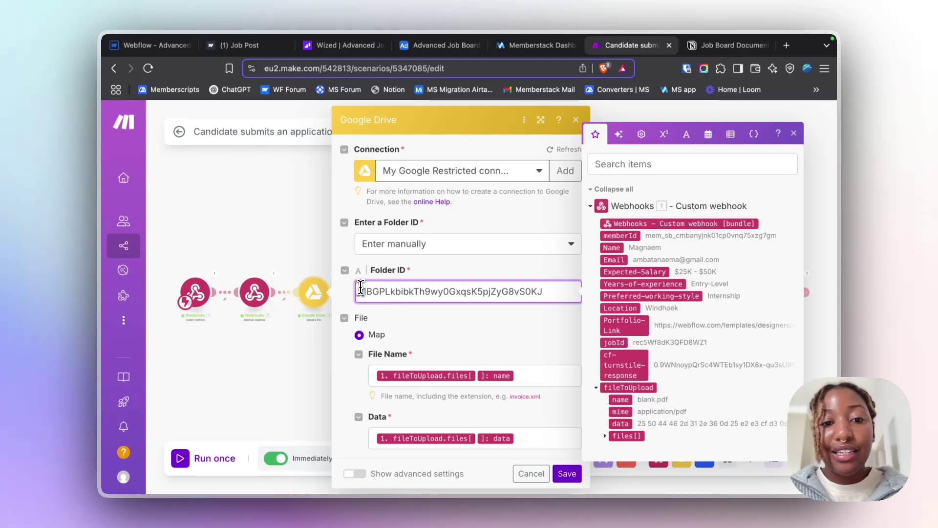
pyautogui.moveTo(362, 291); pyautogui.dragTo(568, 291)
pyautogui.click(553, 279)
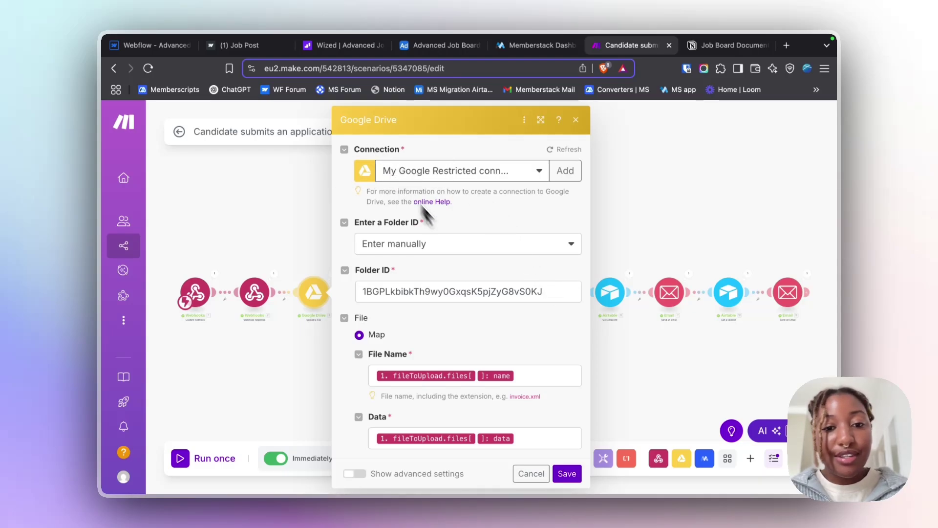
pyautogui.moveTo(555, 293); pyautogui.dragTo(356, 288)
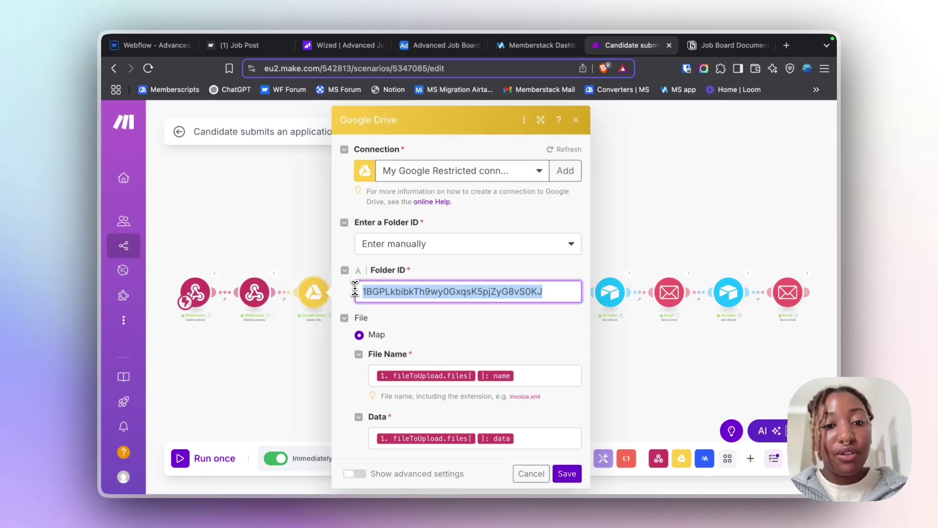
pyautogui.click(435, 276)
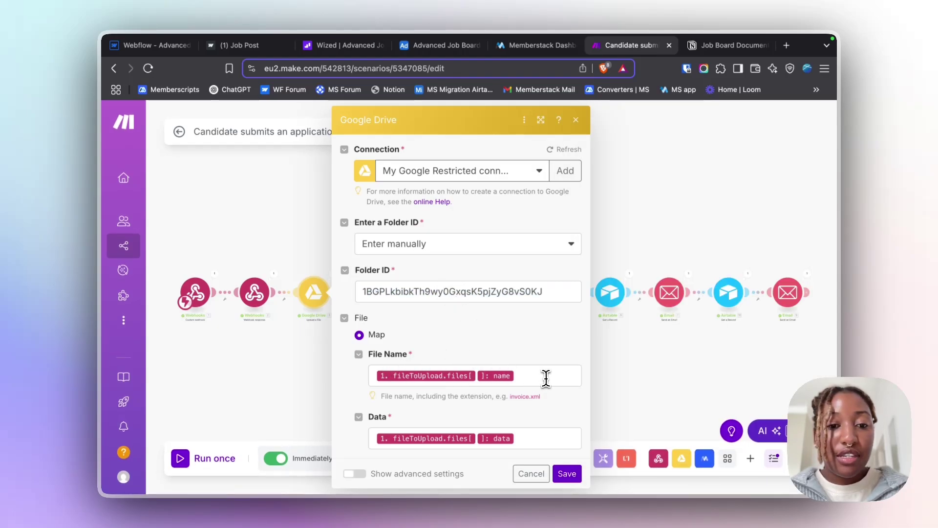
# Examine the File Name and Data mappings of the upload module against the webhook's fileToUpload items, and close its settings.
pyautogui.click(562, 380)
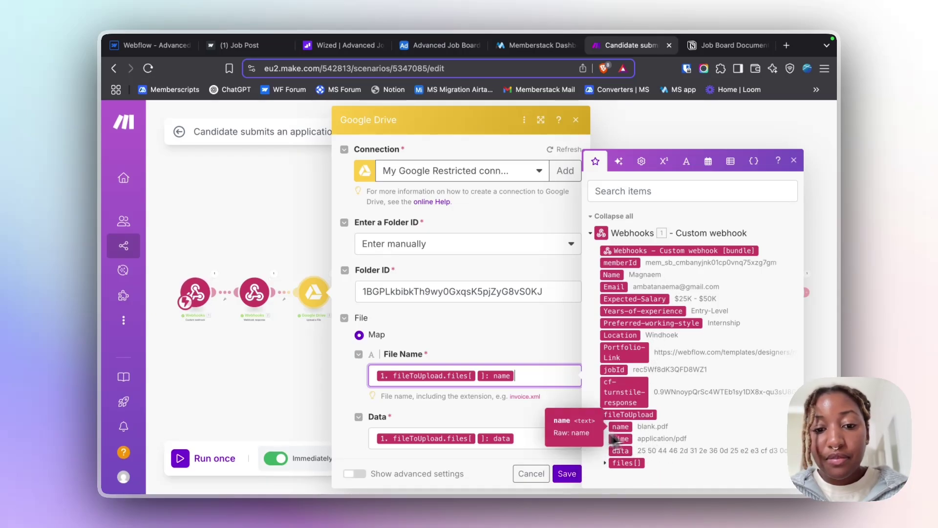
pyautogui.click(526, 440)
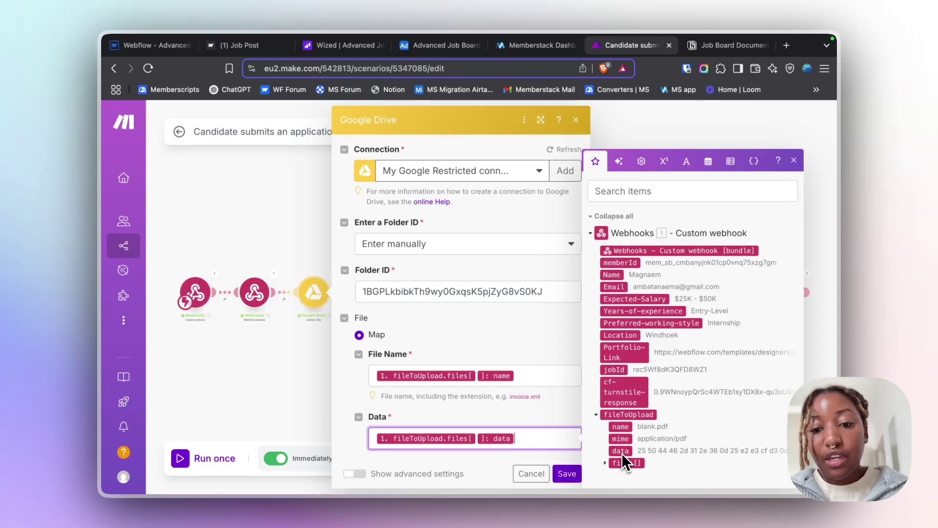
pyautogui.click(576, 119)
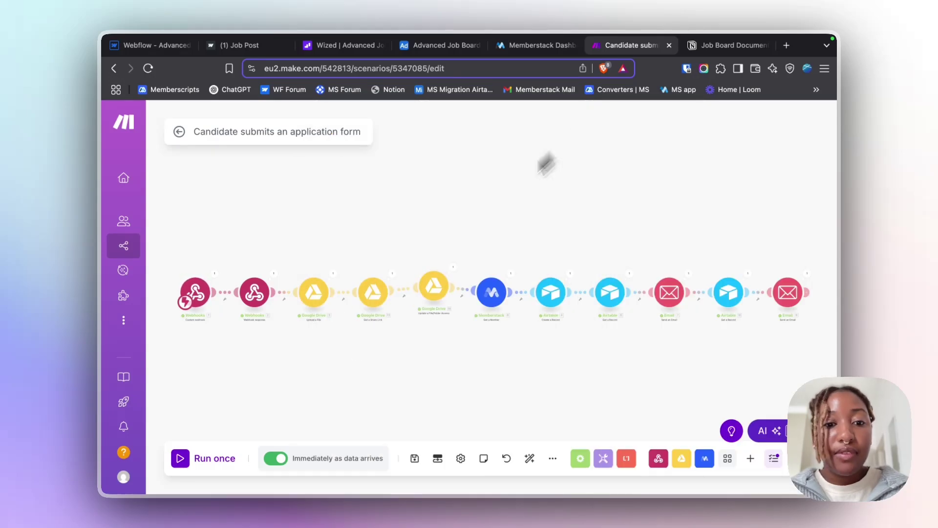
# Review the drive, file ID, role and type settings of the Google Drive Get a Share Link module and close it.
pyautogui.click(375, 295)
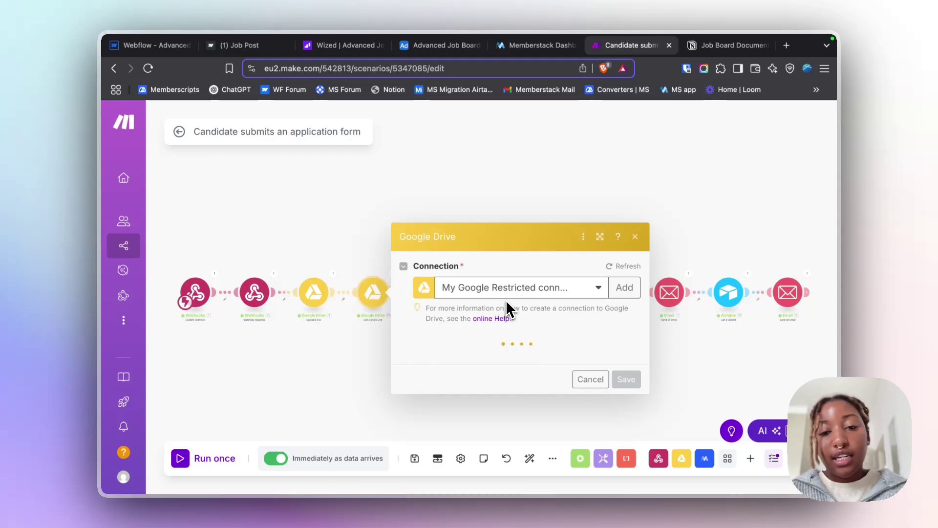
pyautogui.scroll(-2, 506, 300)
pyautogui.scroll(2, 506, 300)
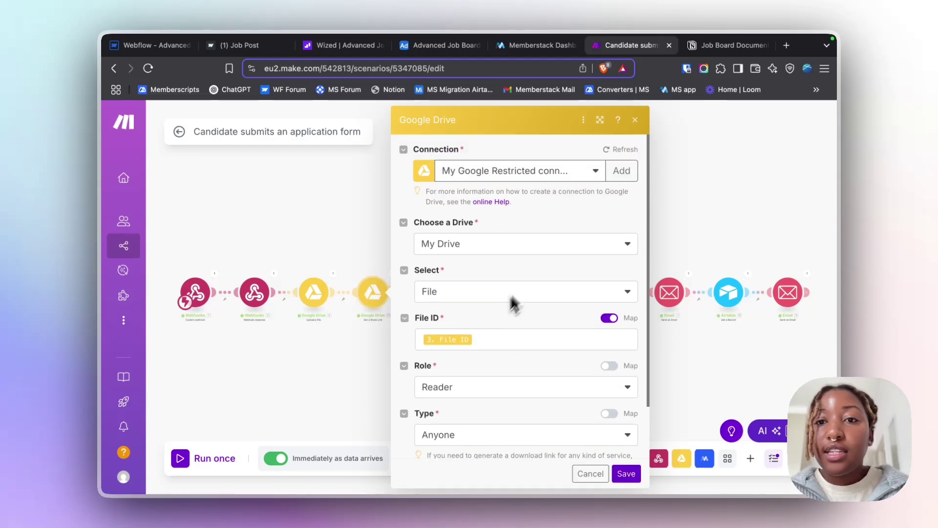
pyautogui.click(635, 120)
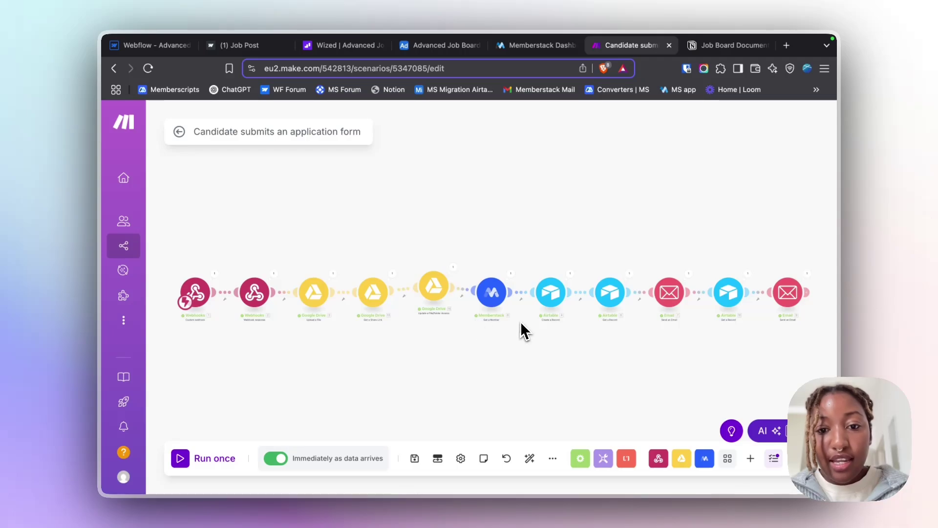
# Examine the Member ID mapping in the Memberstack Get a Member module and close it.
pyautogui.click(507, 298)
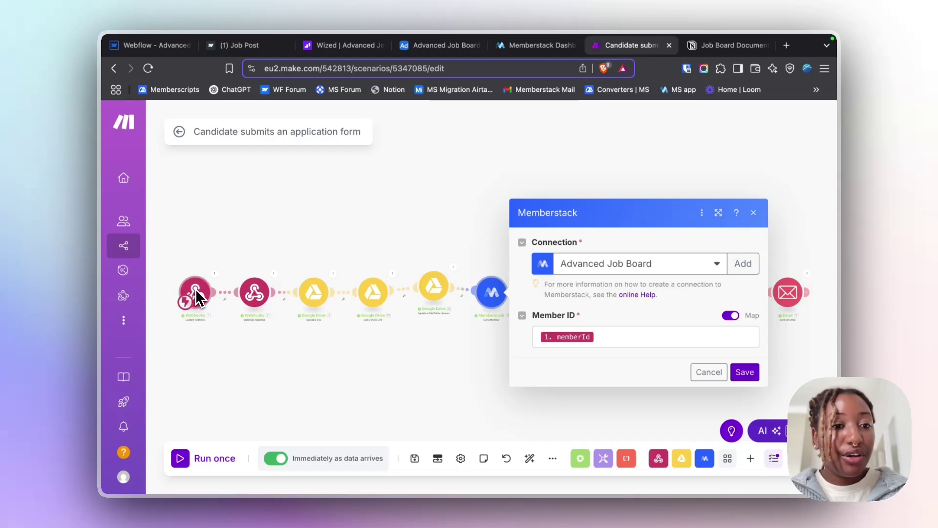
pyautogui.click(634, 335)
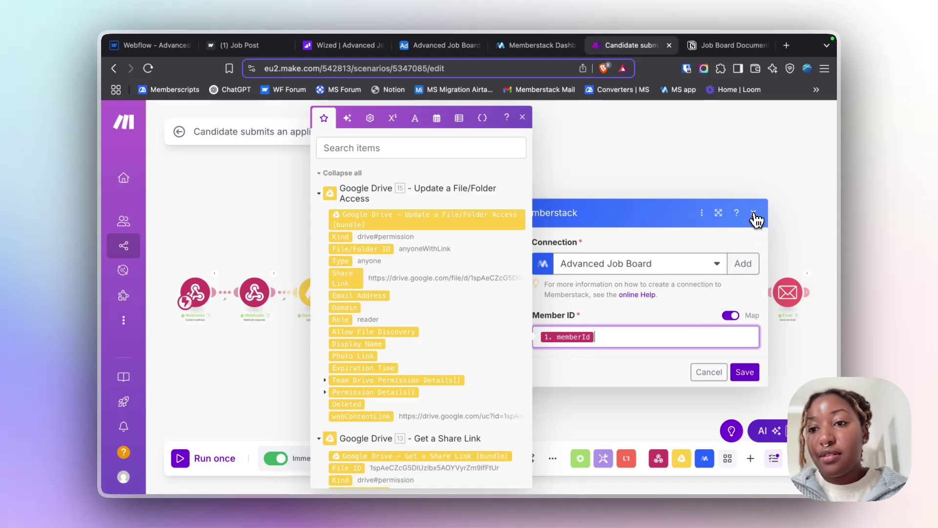
pyautogui.click(754, 213)
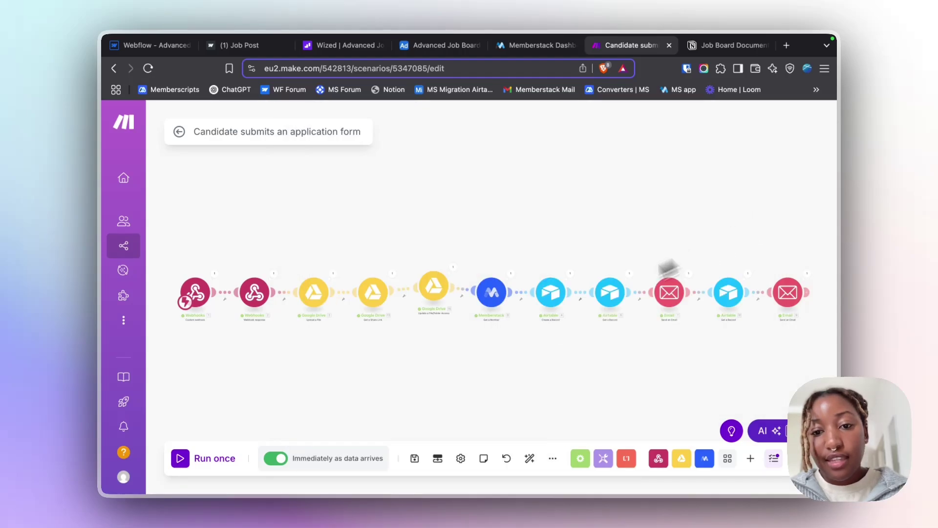
# Open the Airtable Create a Record module and review its Job Applications field mappings from Name down to Resume.
pyautogui.click(556, 307)
pyautogui.scroll(-5, 686, 307)
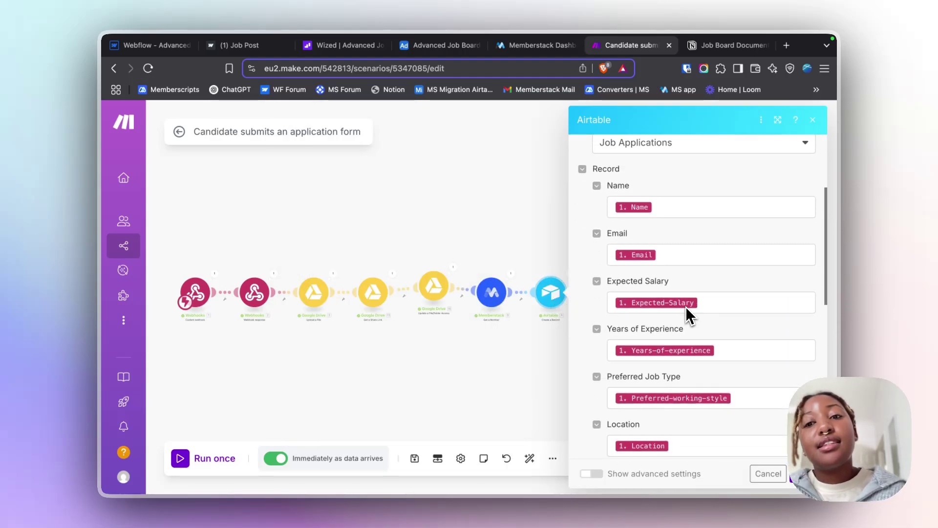
pyautogui.scroll(1, 685, 306)
pyautogui.scroll(-8, 687, 230)
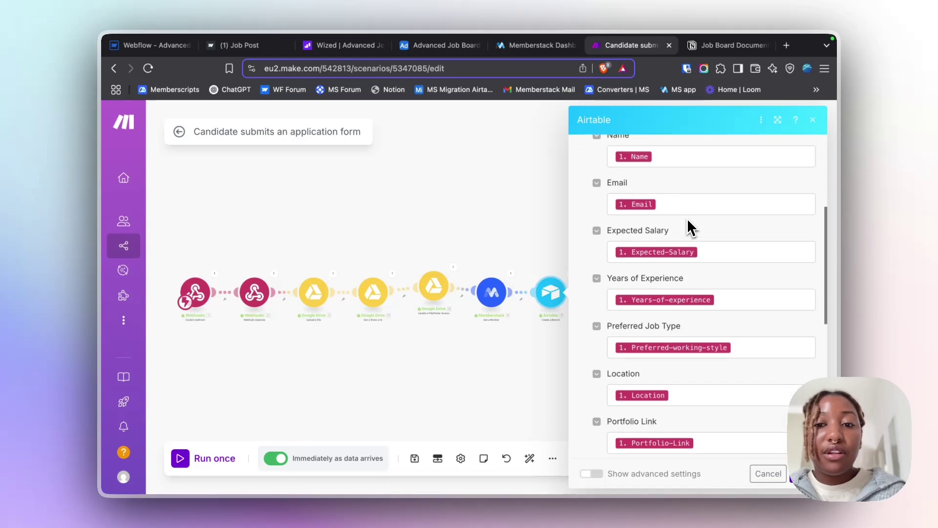
pyautogui.scroll(6, 687, 220)
pyautogui.scroll(-8, 690, 227)
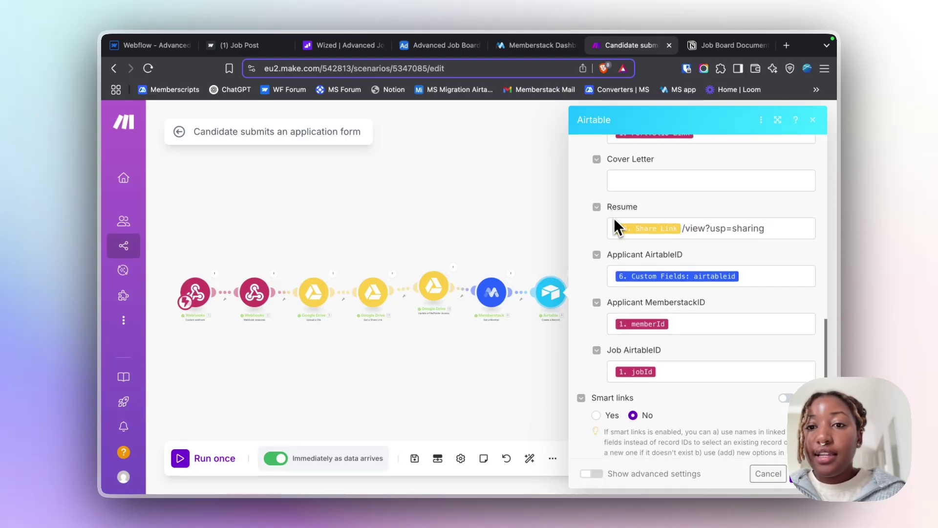
# Examine the Resume, Applicant MemberstackID and Job AirtableID mappings in the Airtable record, and close the module.
pyautogui.moveTo(664, 229)
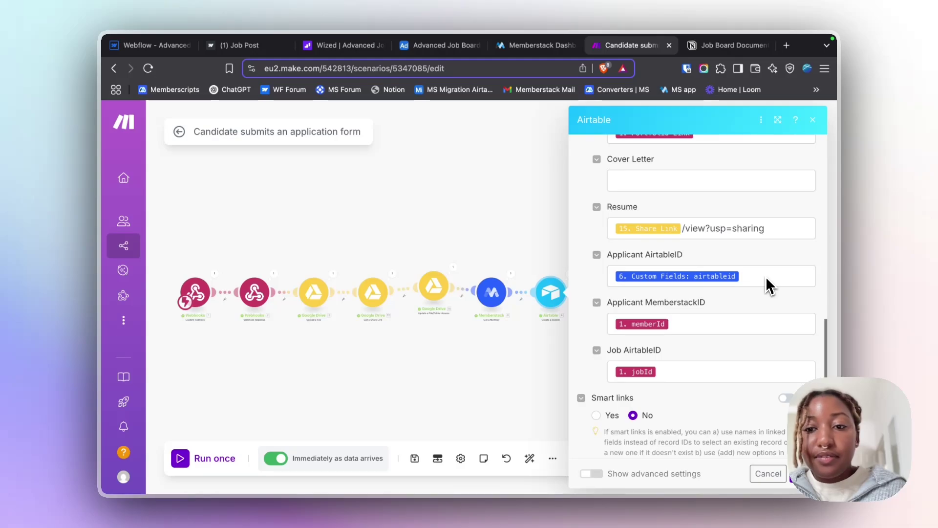
pyautogui.click(706, 321)
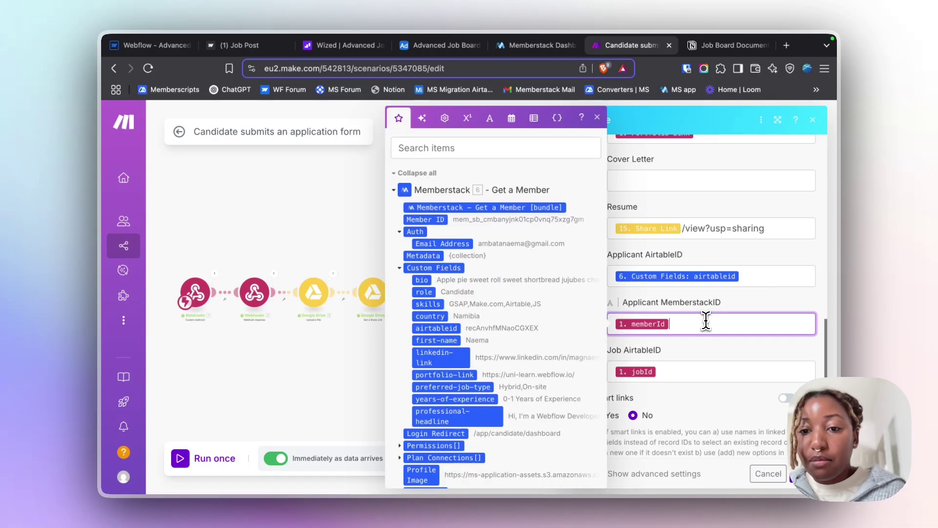
pyautogui.click(692, 370)
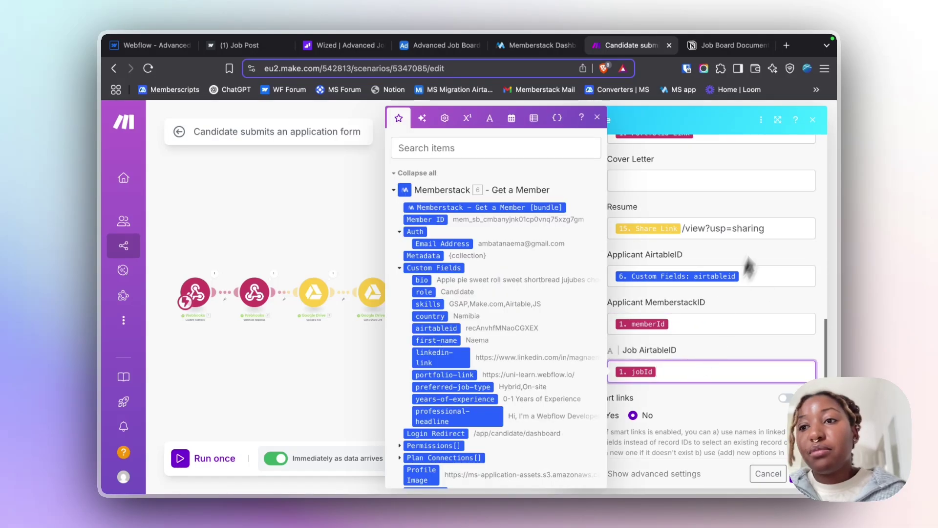
pyautogui.click(812, 121)
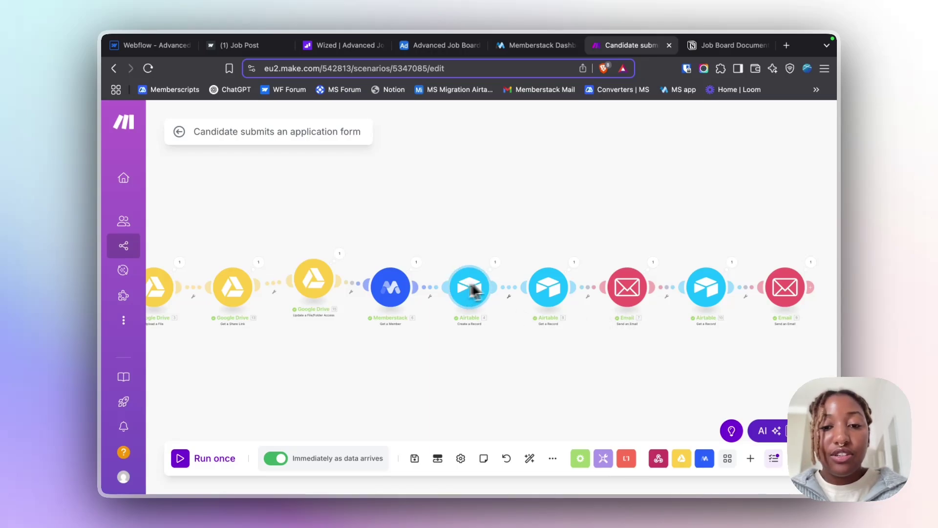
# Review the Airtable Get a Record lookup in Job Posts and the applicant email's recipient, subject and content, closing each module.
pyautogui.click(549, 287)
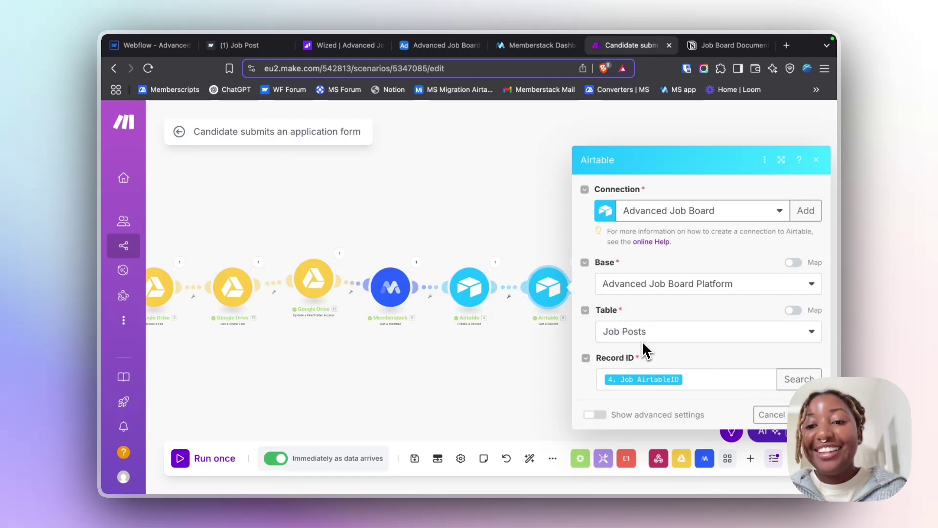
pyautogui.click(781, 415)
pyautogui.moveTo(710, 376); pyautogui.dragTo(456, 350)
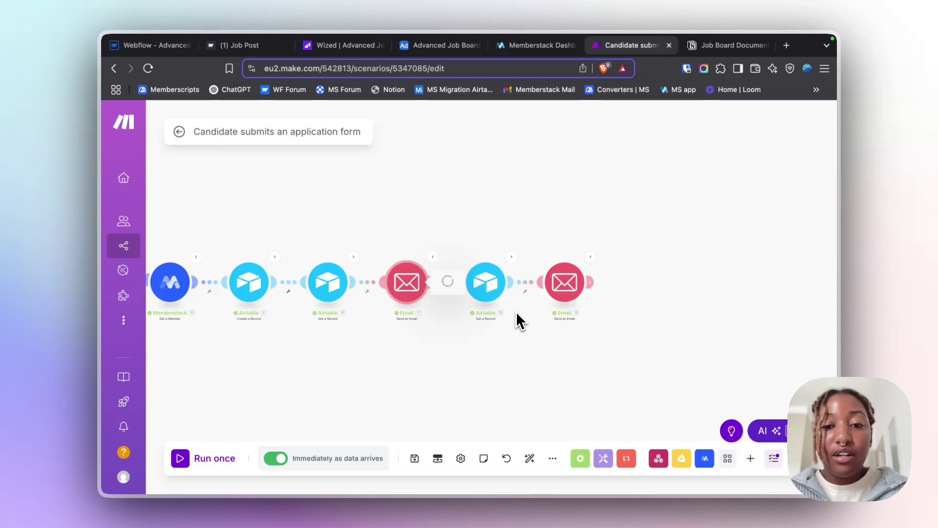
pyautogui.click(565, 281)
pyautogui.scroll(-5, 593, 281)
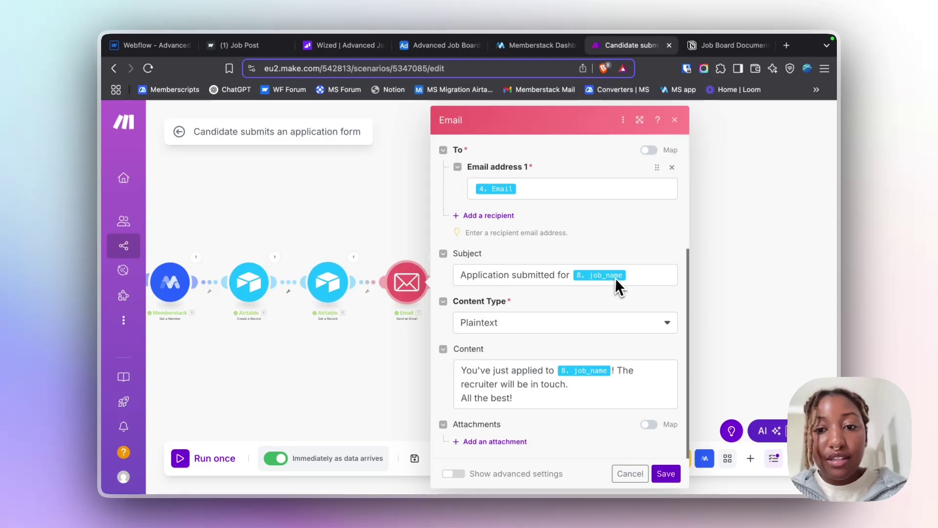
pyautogui.moveTo(616, 282)
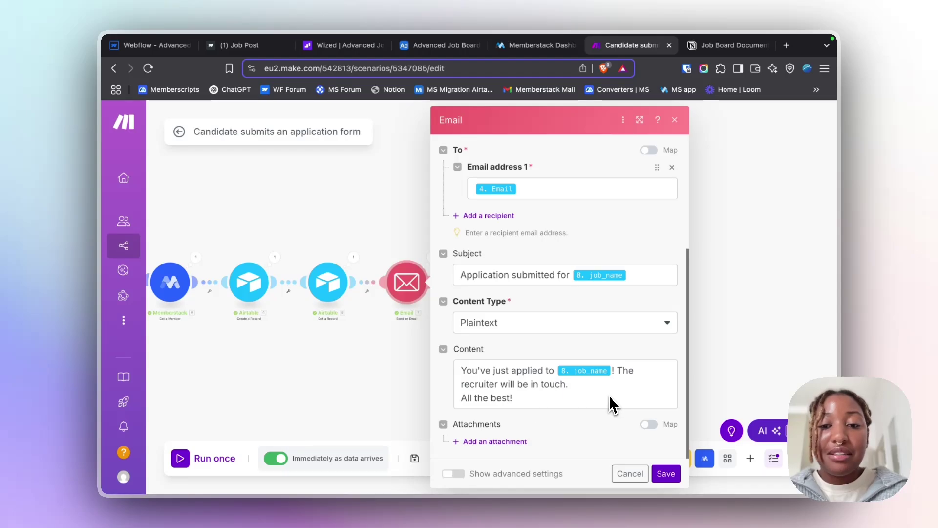
pyautogui.click(675, 120)
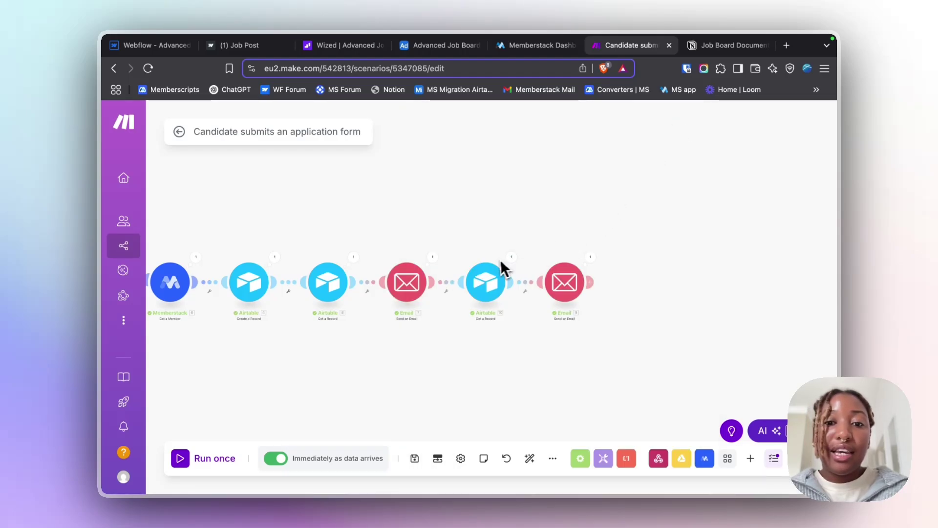
# Review the Airtable Get a Record lookup in Recruiters and the recruiter email's recipient, subject and content, closing each module.
pyautogui.click(489, 288)
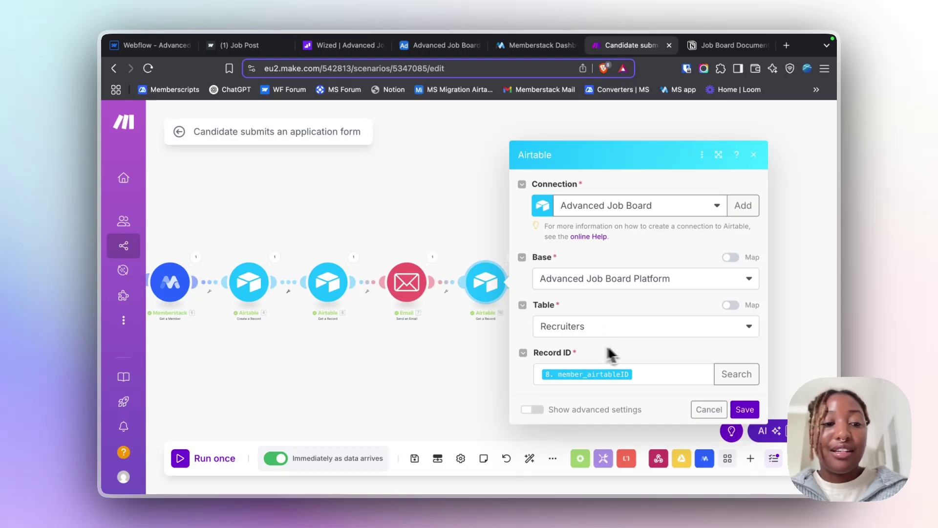
pyautogui.click(758, 156)
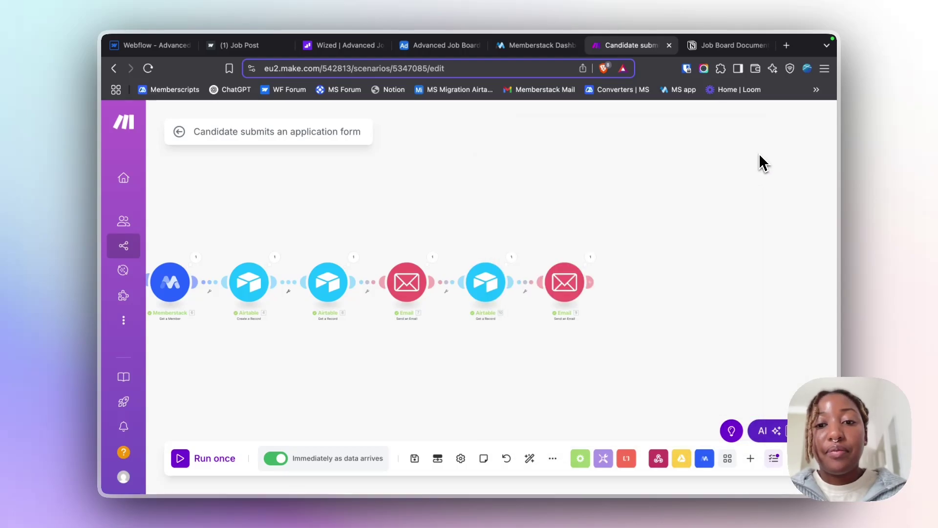
pyautogui.click(567, 291)
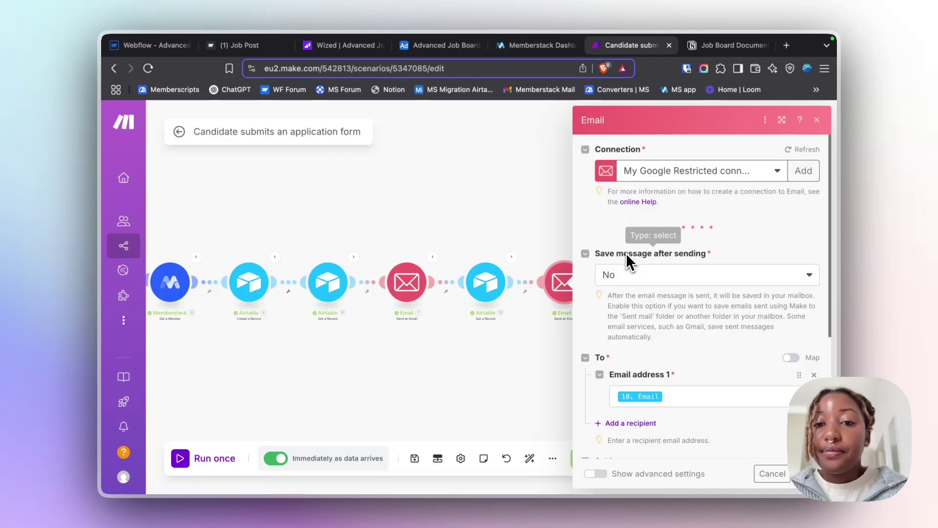
pyautogui.scroll(-4, 626, 253)
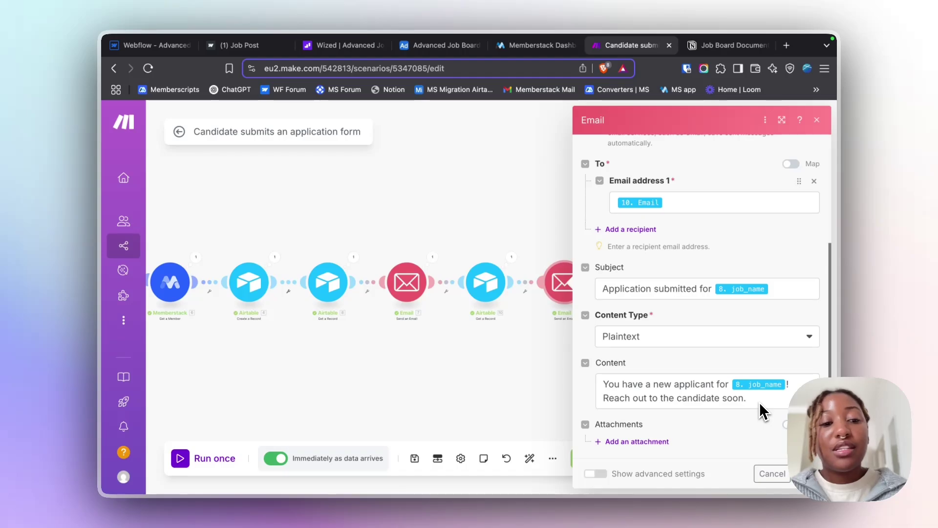
pyautogui.click(816, 120)
# Save the application form scenario and switch to the job board project in the Webflow Designer.
pyautogui.moveTo(464, 389); pyautogui.dragTo(750, 388)
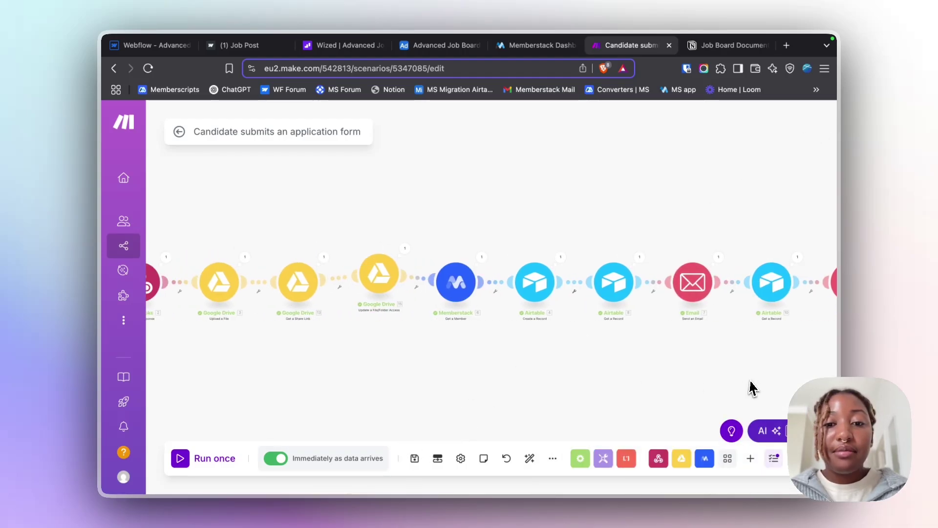
pyautogui.click(415, 460)
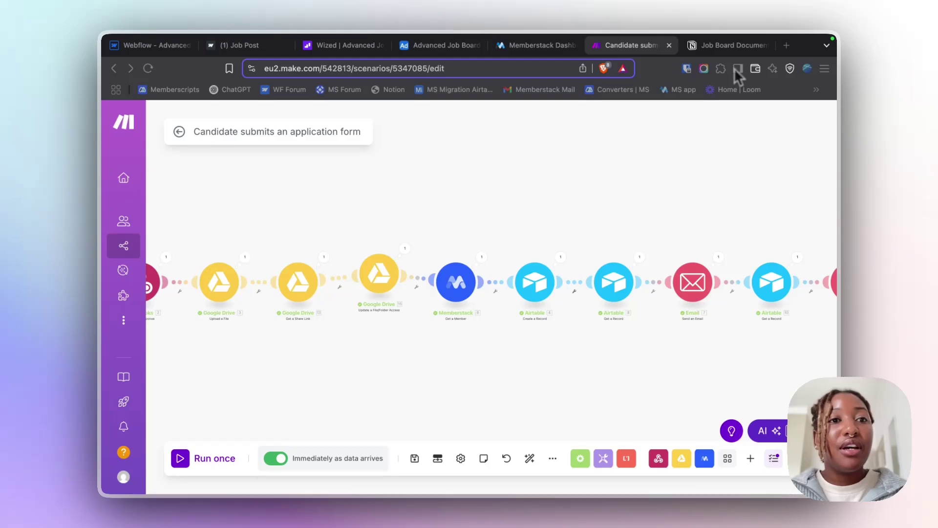
pyautogui.click(239, 47)
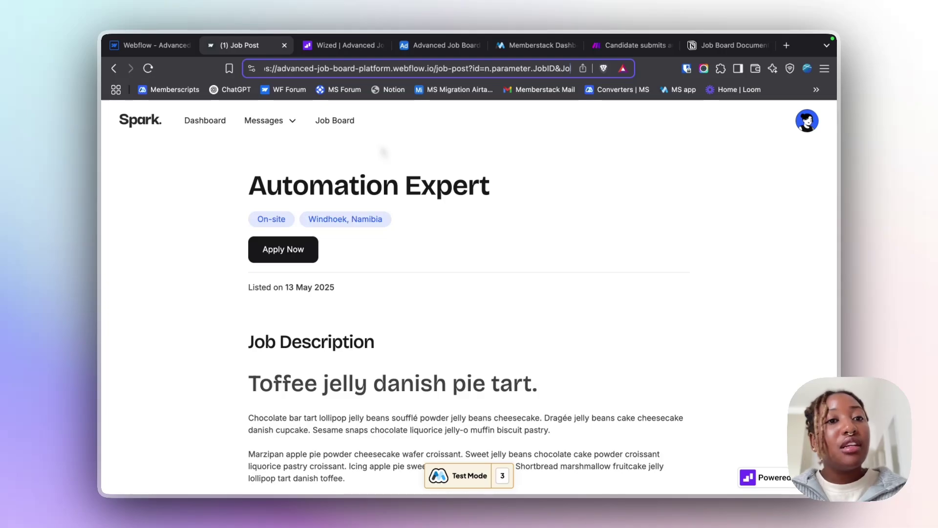
pyautogui.click(157, 46)
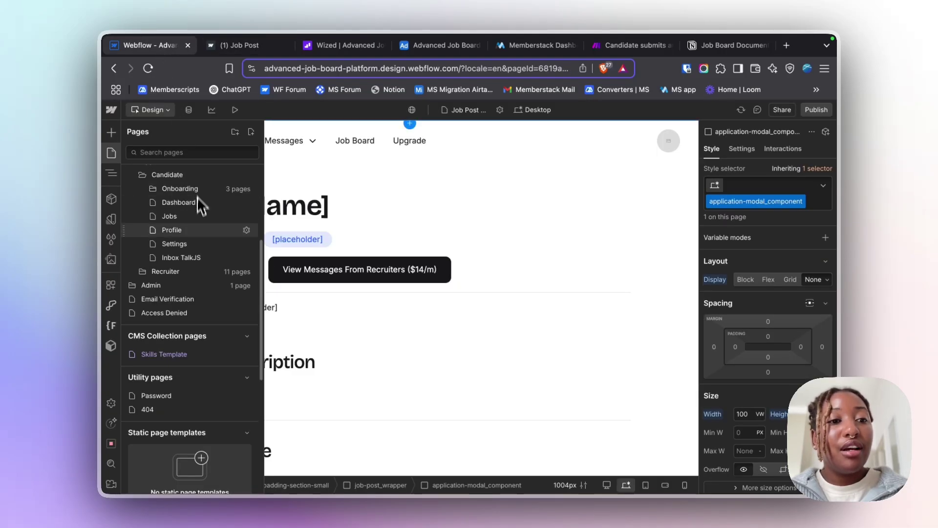